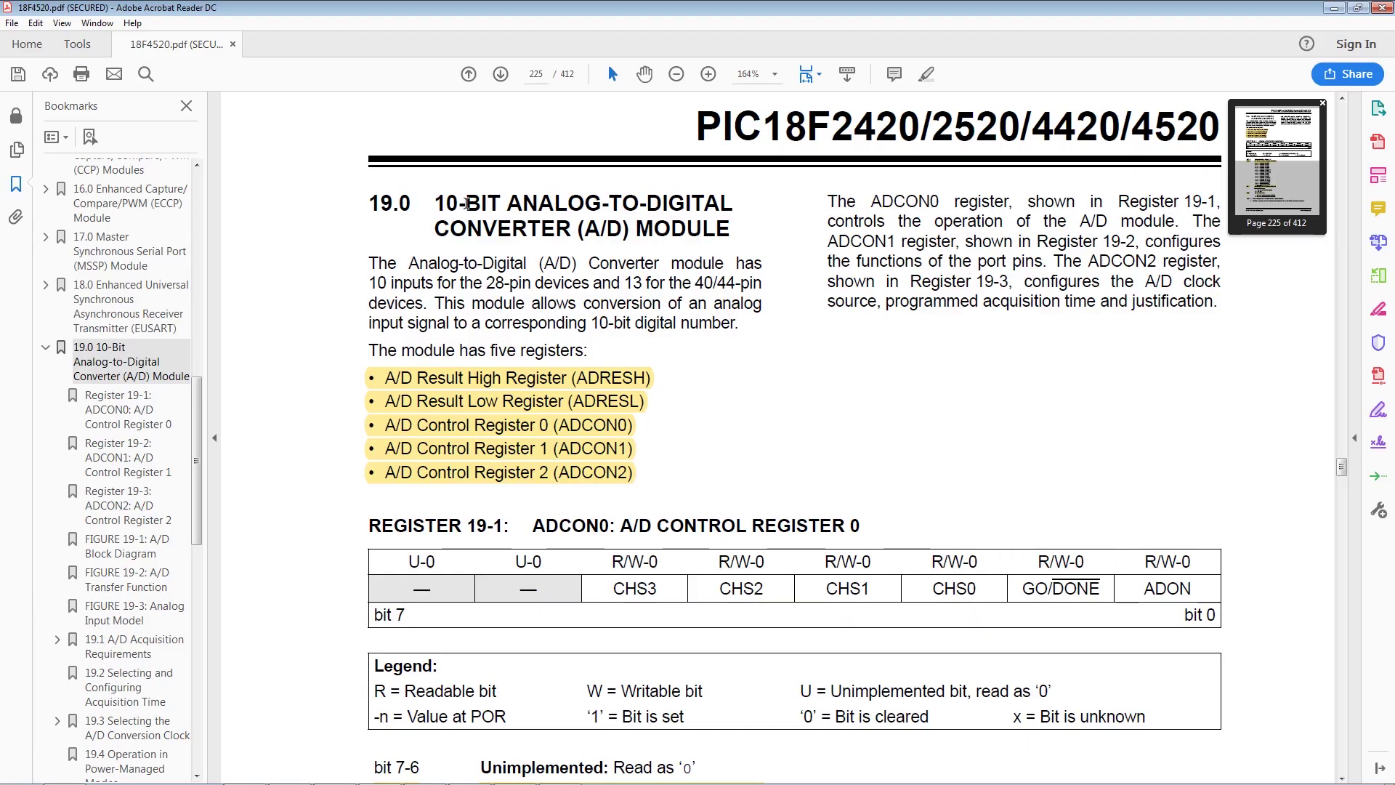
Step: Go through the A/D register list: ADRESH, ADRESL, ADCON1 and ADCON2
left_click_drag(435, 203, 615, 202)
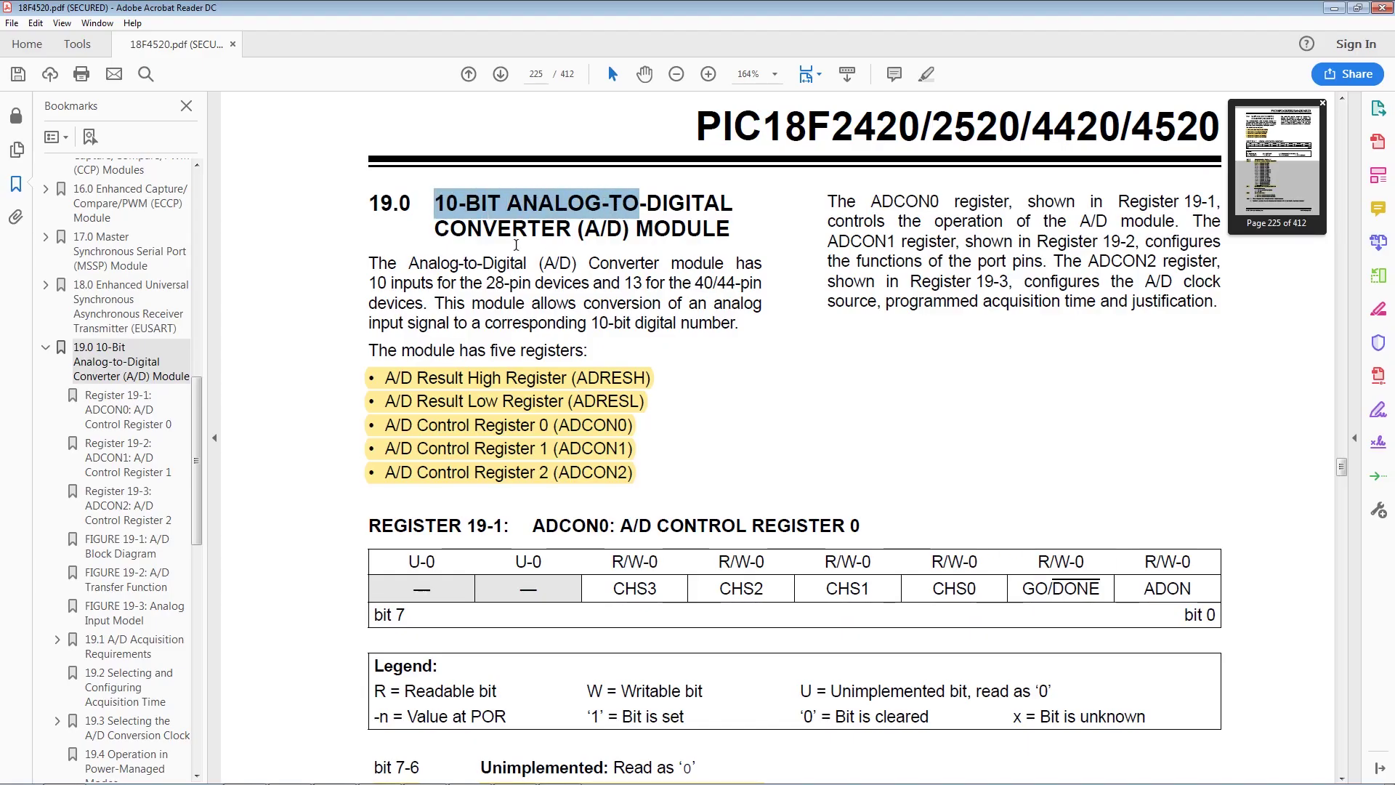
left_click(507, 396)
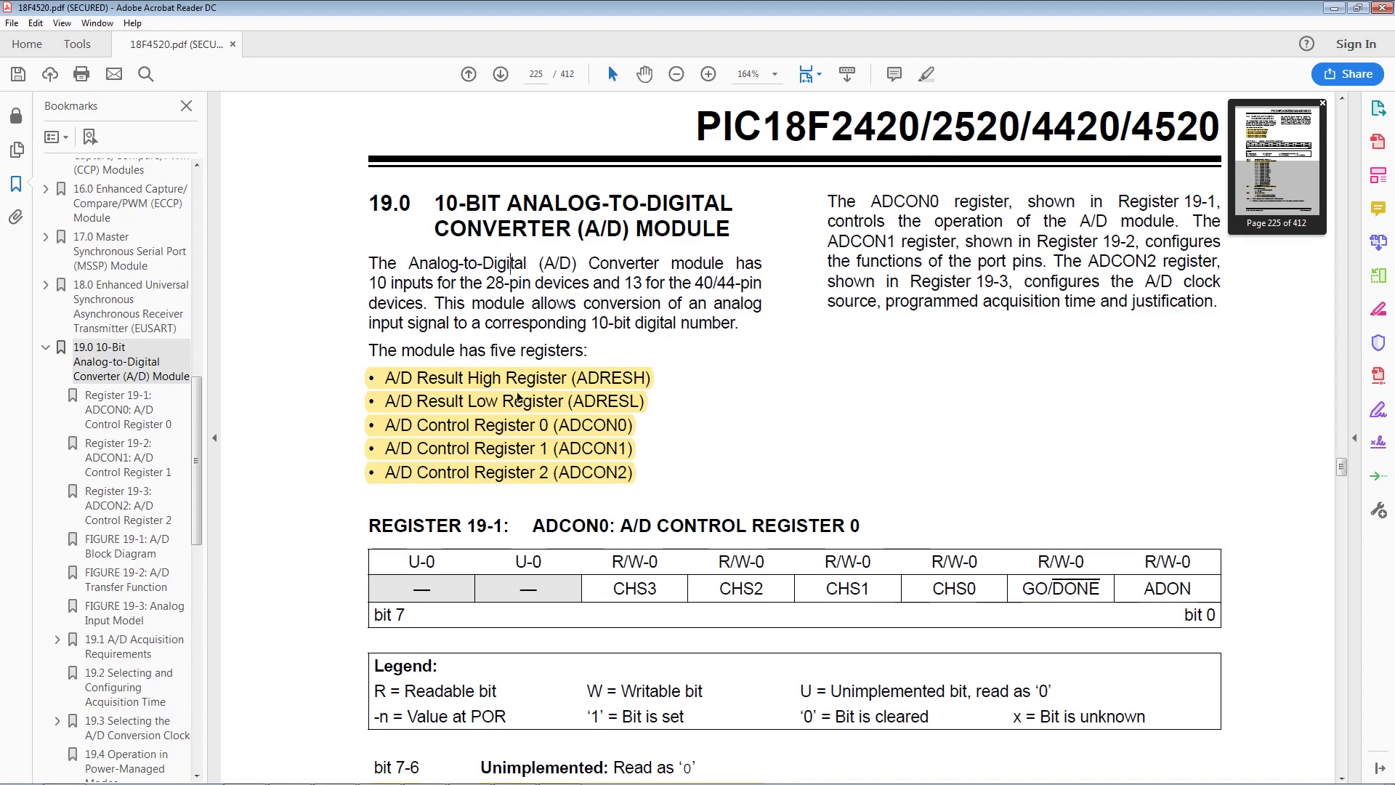
left_click(529, 382)
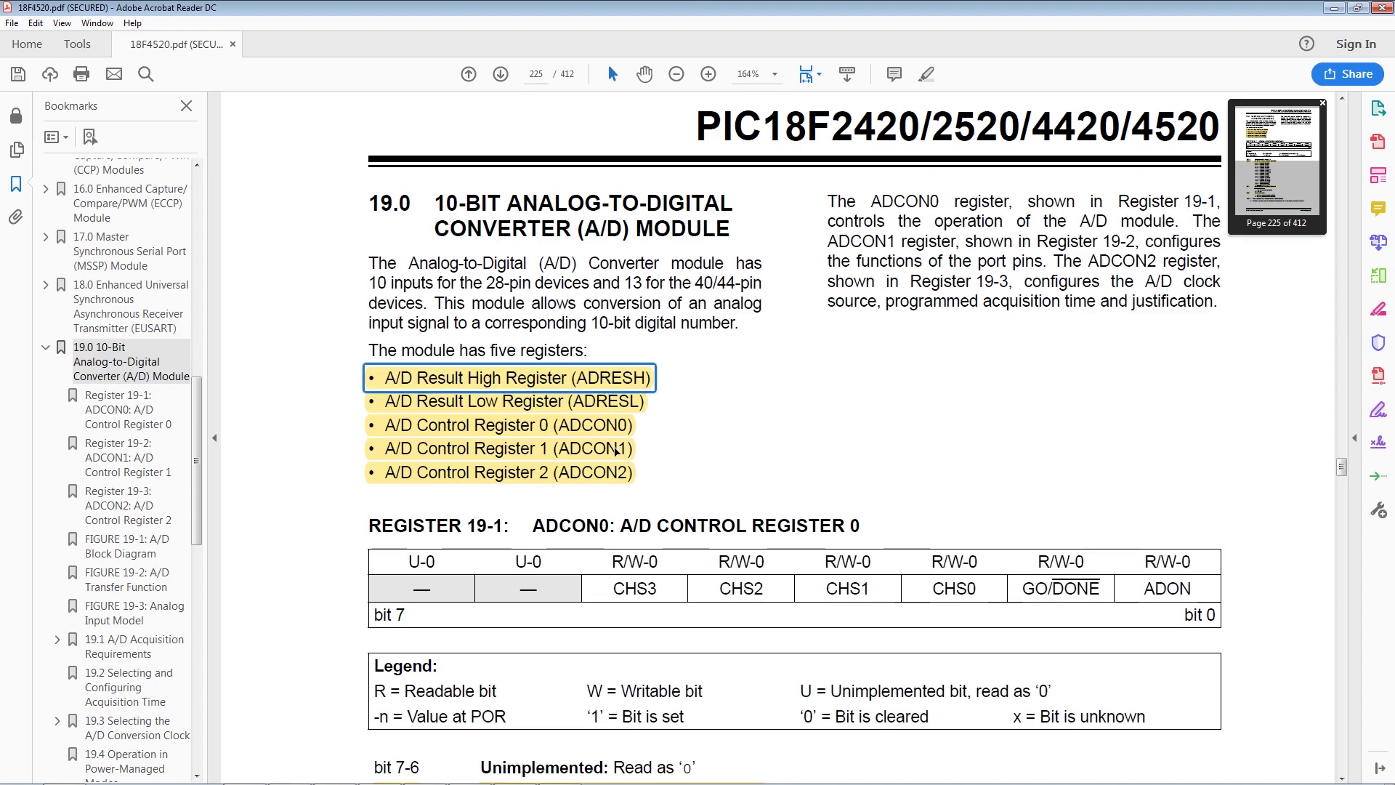
left_click(508, 411)
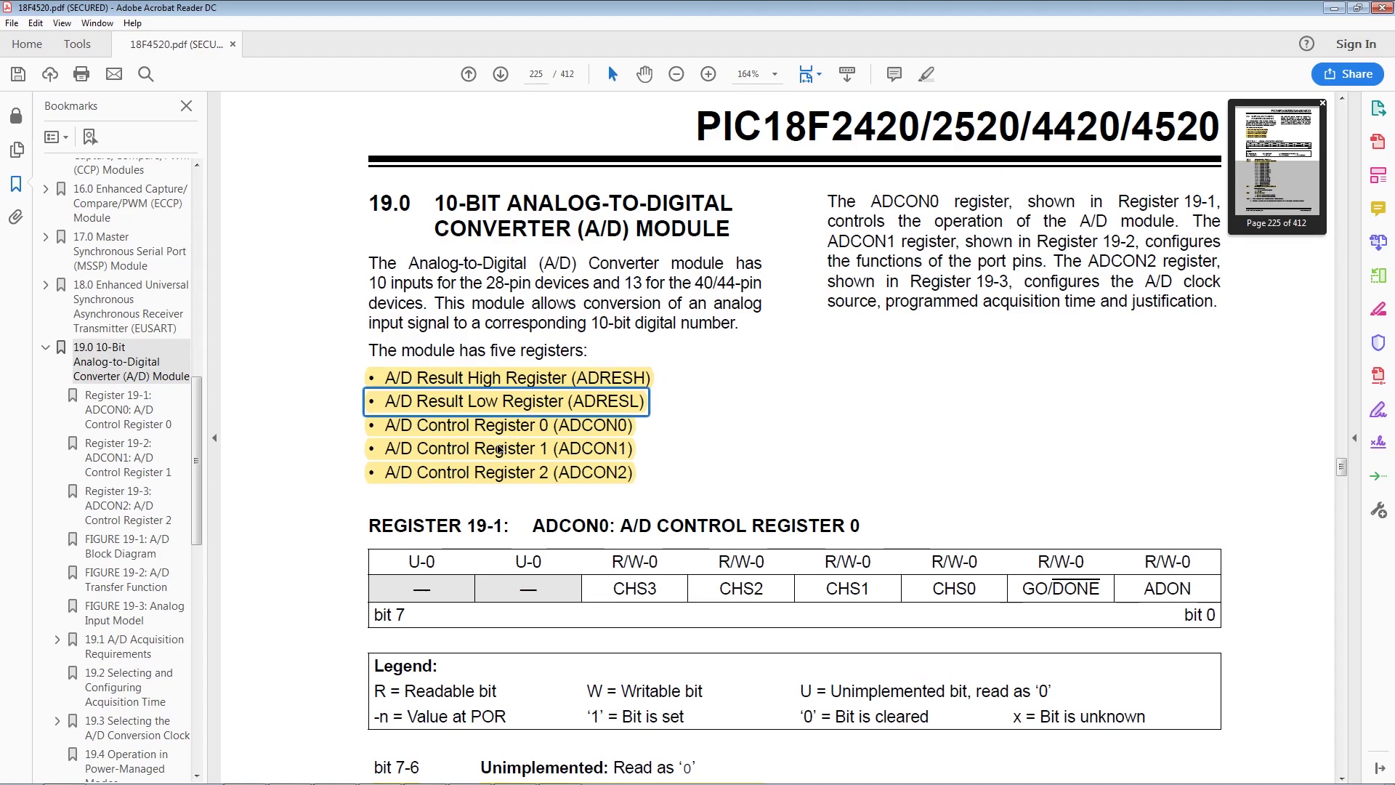
key("Tab")
key("Tab")
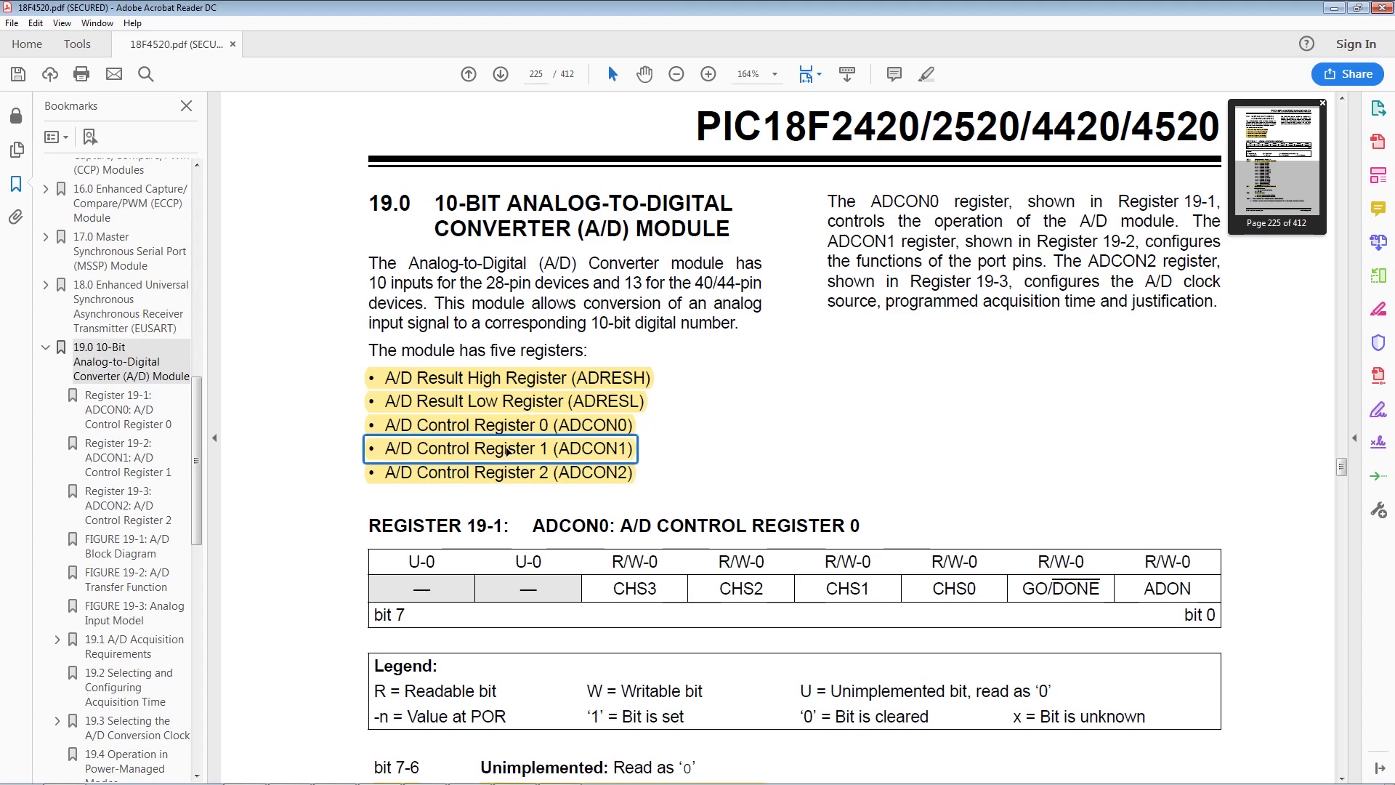
key("Tab")
scroll(622, 296, "down", 4)
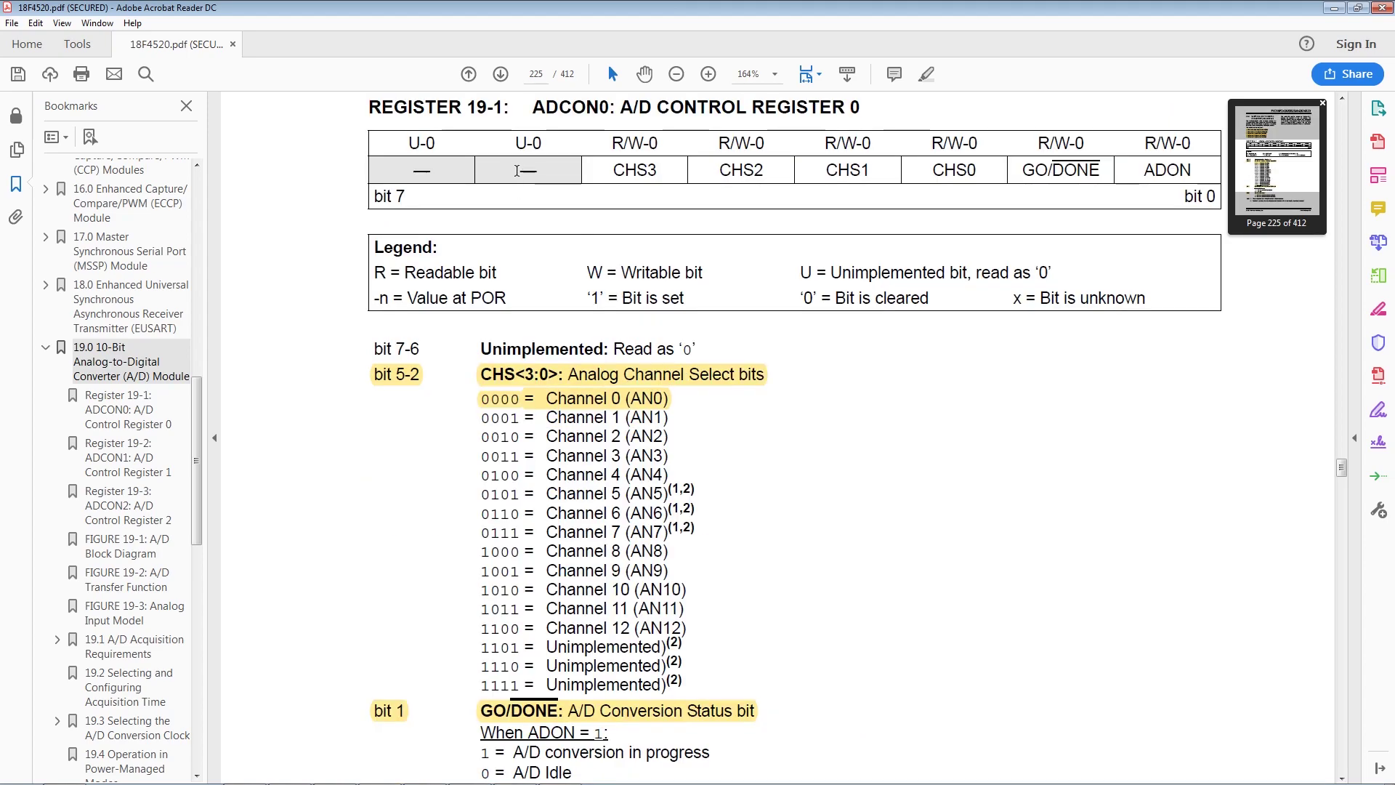
Step: Point out ADCON0's CHS<3:0> bits, the 0000 AN0 setting, GO/DONE and ADON
left_click_drag(532, 107, 730, 109)
left_click(476, 246)
left_click(589, 379)
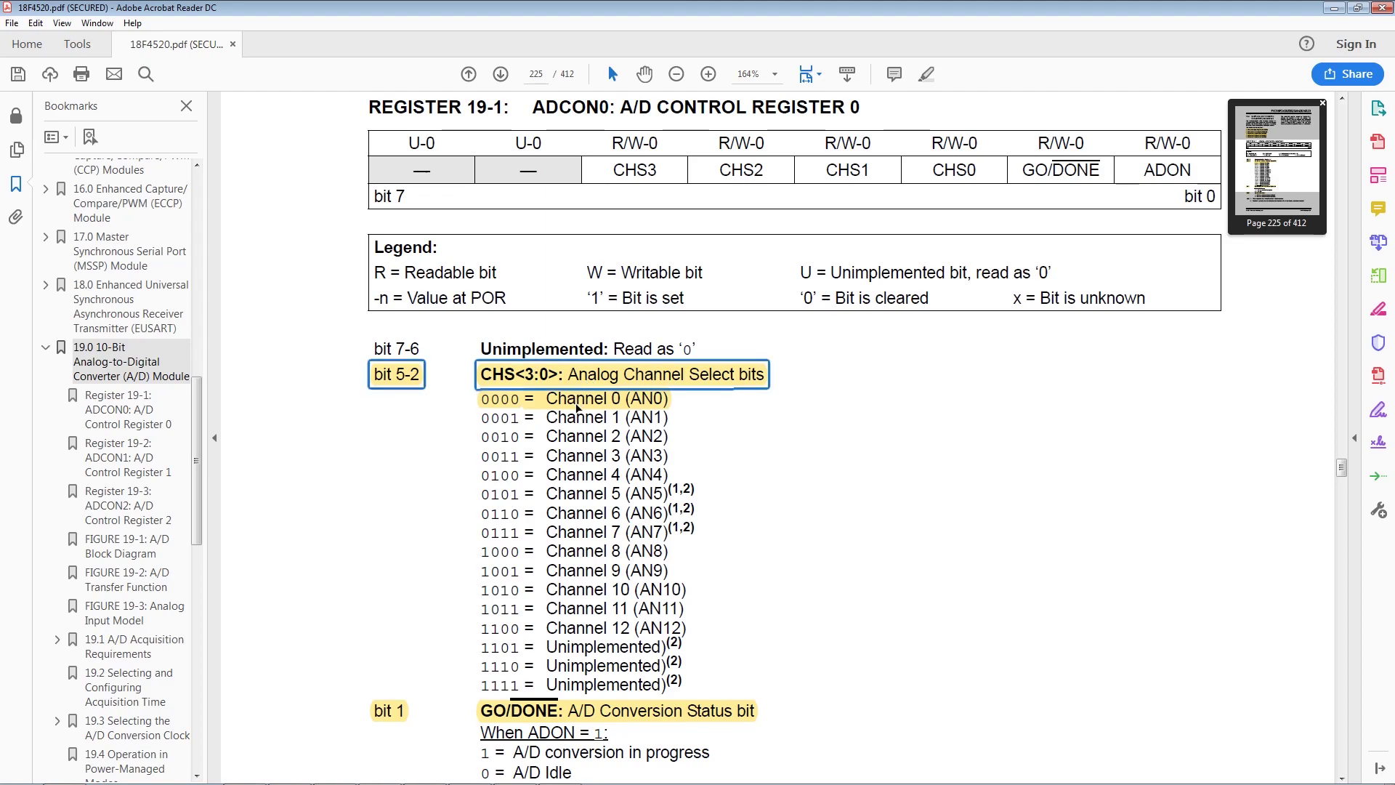
left_click(569, 407)
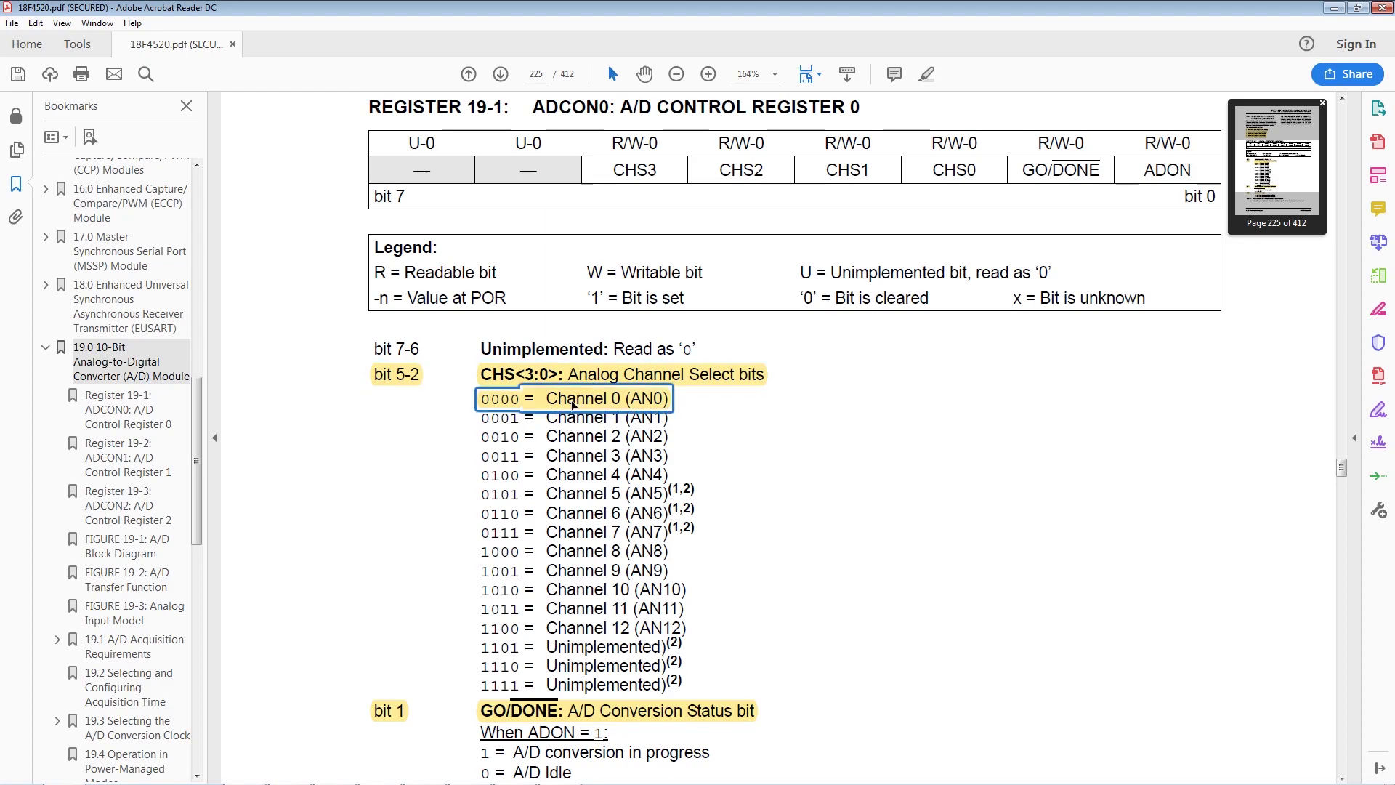
scroll(589, 339, "down", 3)
left_click(589, 332)
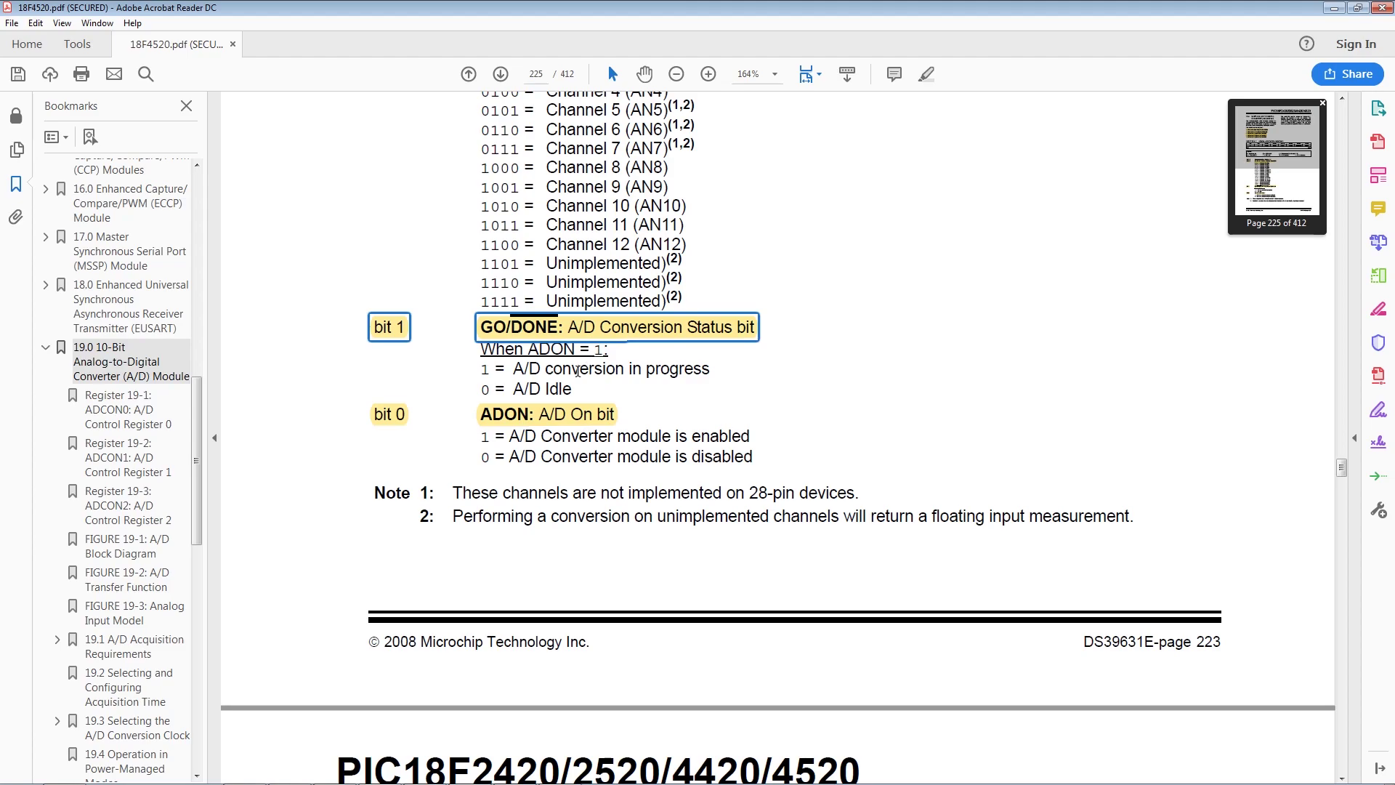
left_click(579, 371)
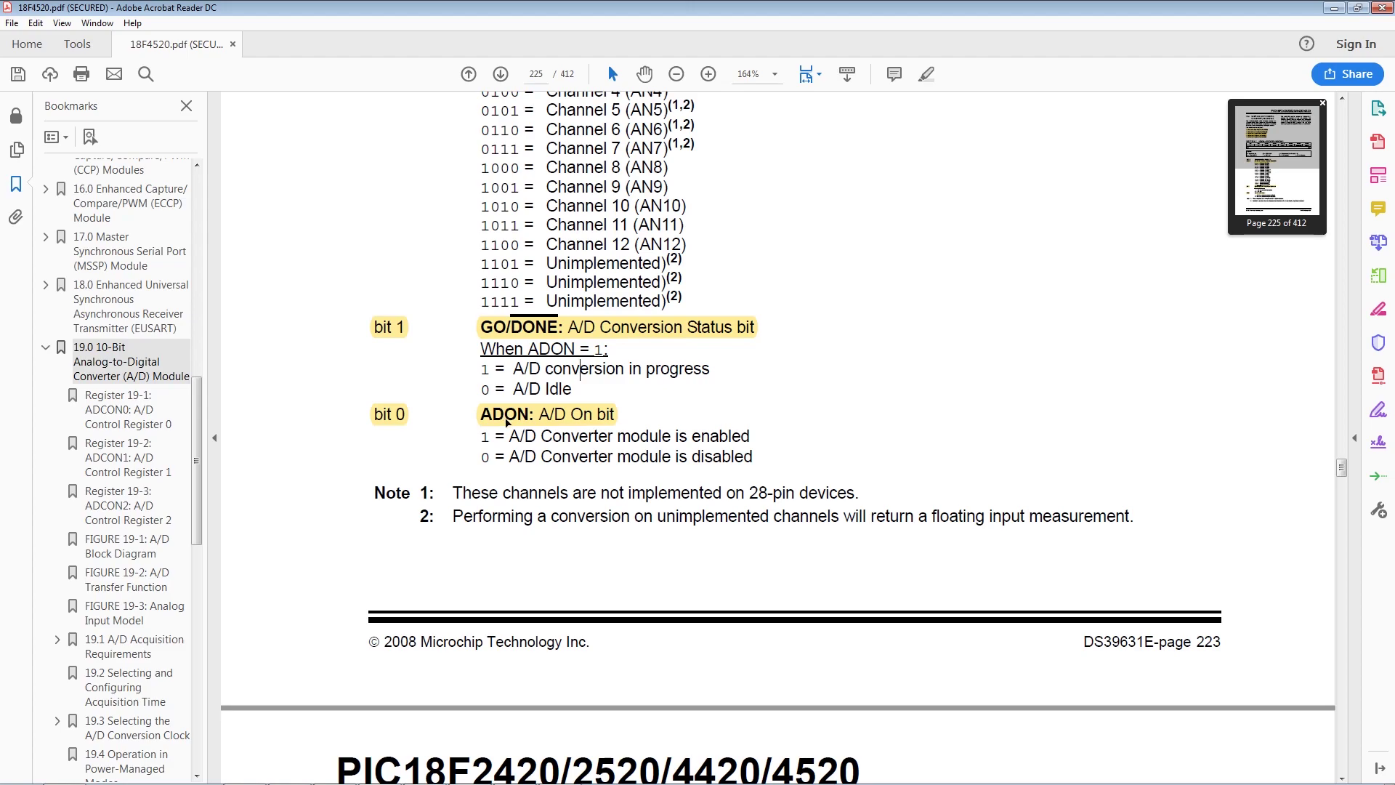
left_click(507, 422)
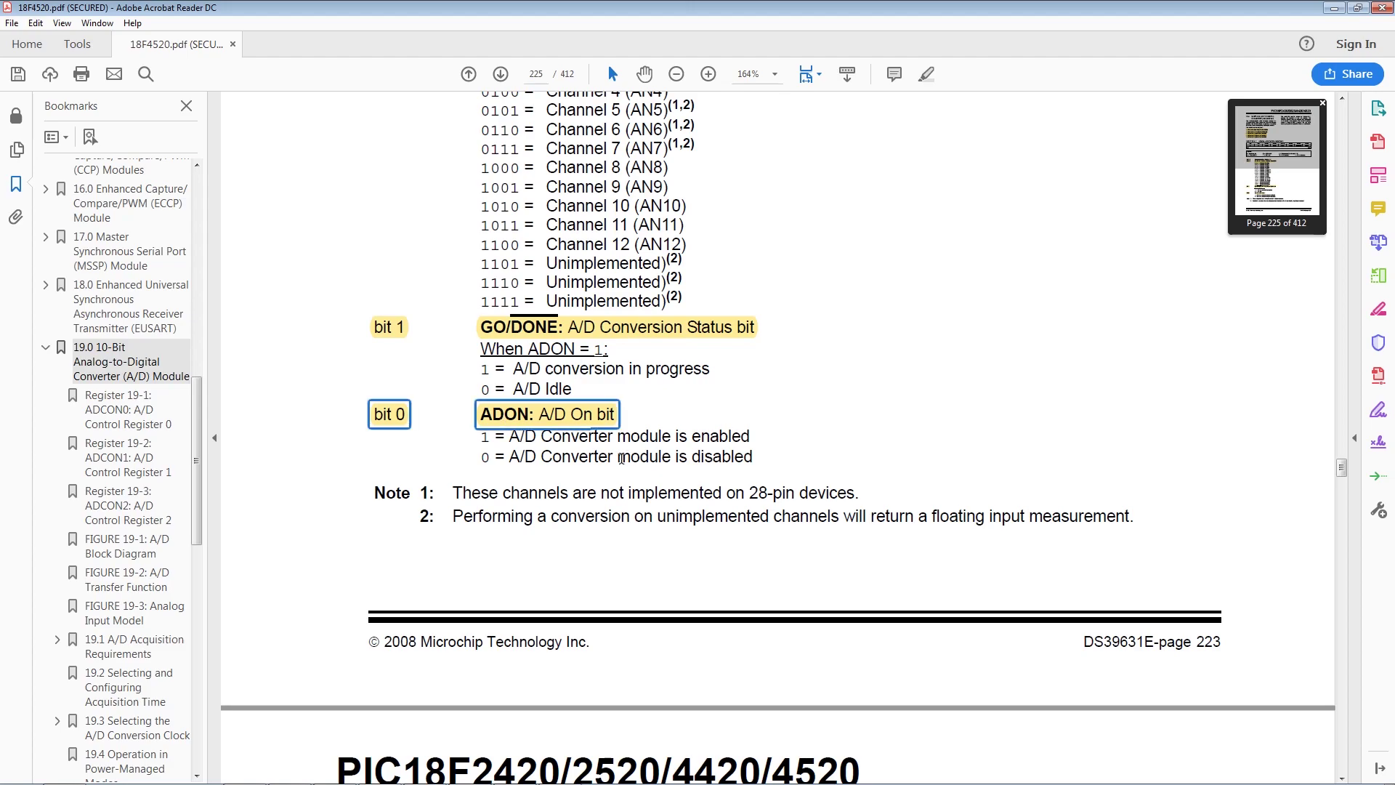
scroll(625, 458, "down", 5)
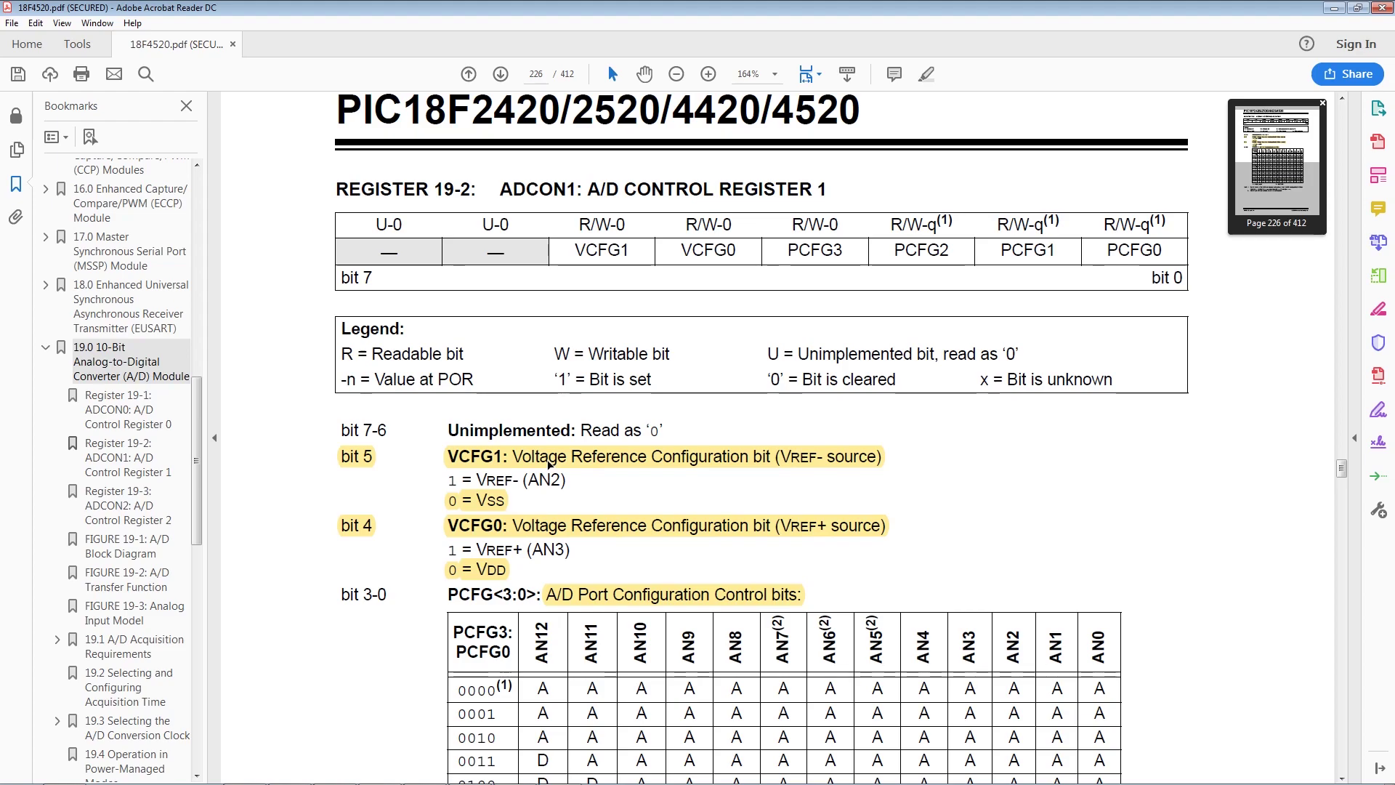
Step: Review VCFG1, VCFG0 and PCFG, pick the 1110 AN0-only row, then page to ADCON2
left_click(666, 464)
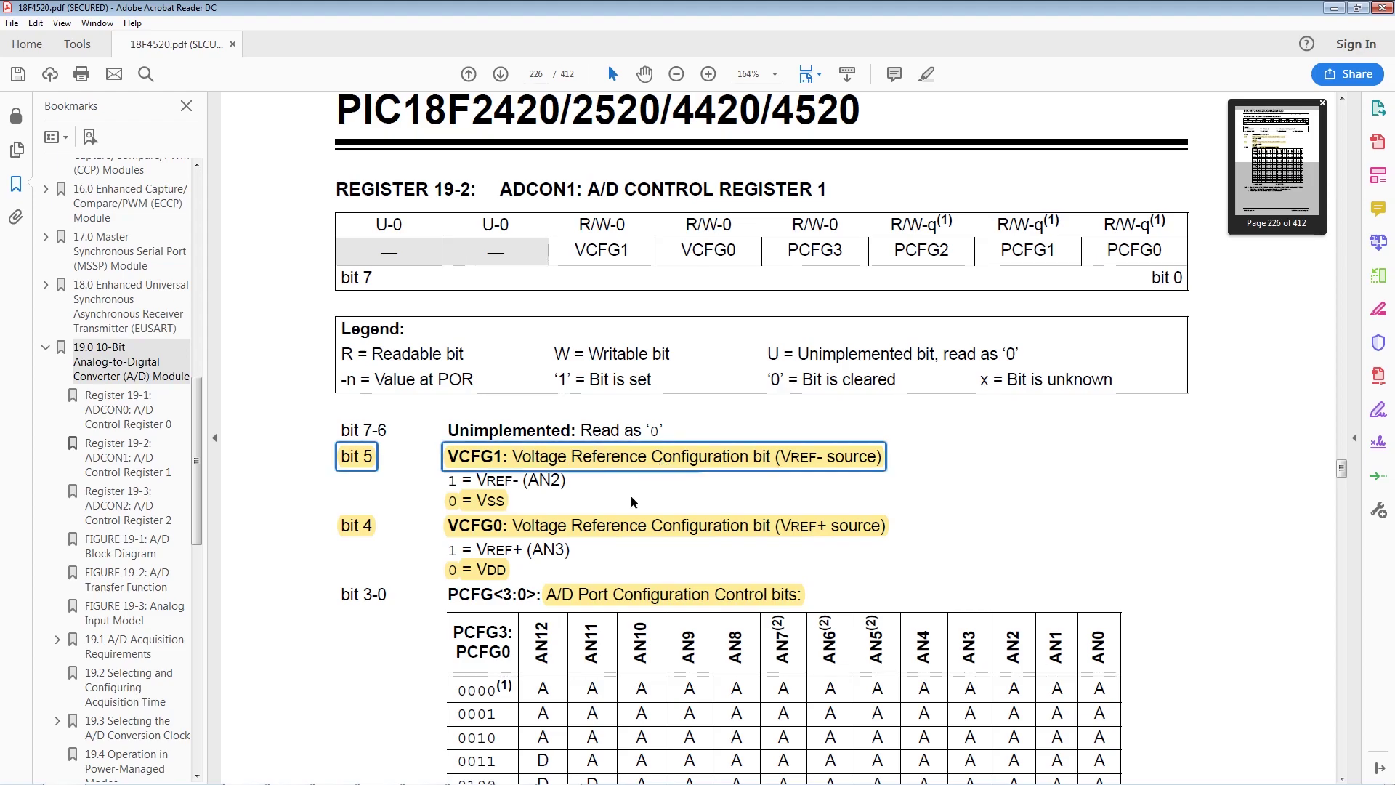
left_click(698, 525)
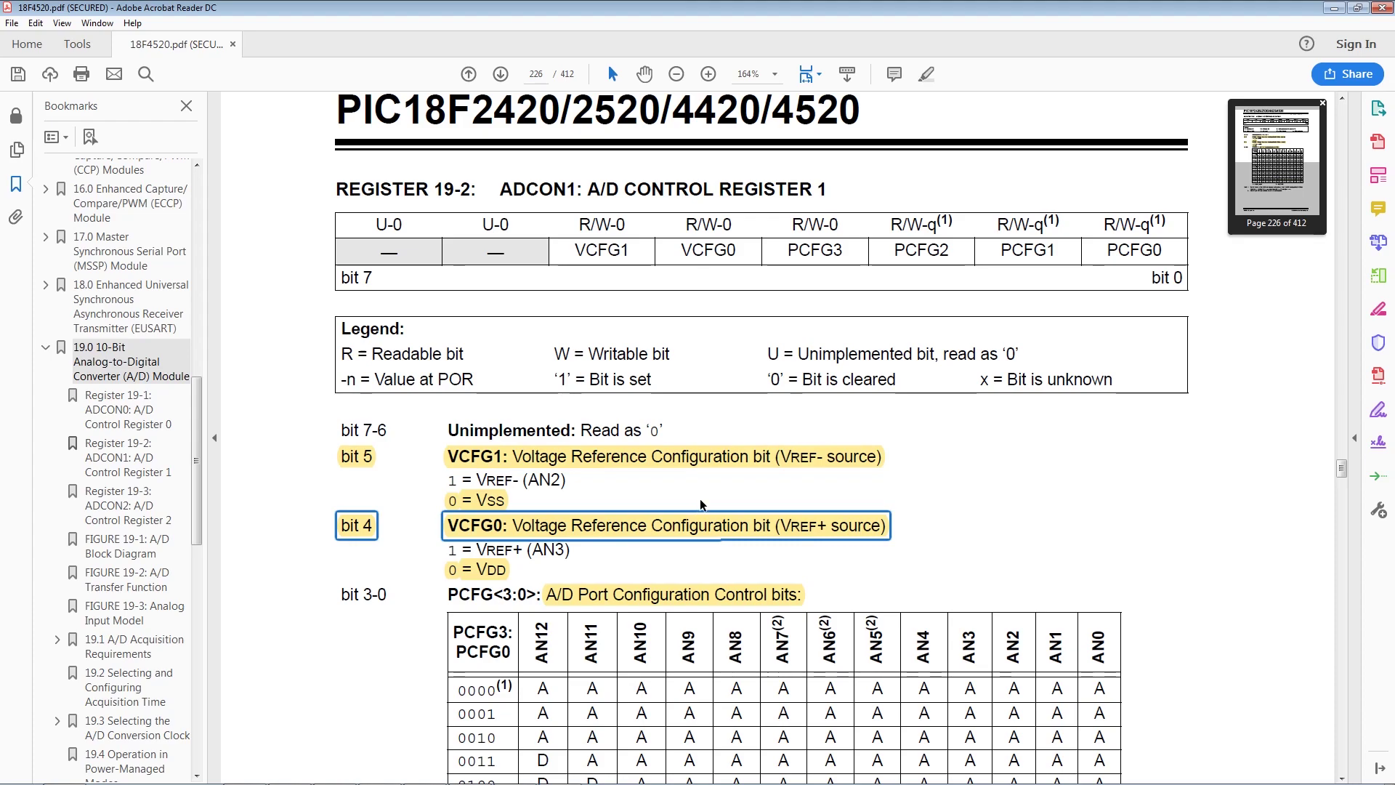
scroll(700, 499, "down", 3)
left_click(579, 393)
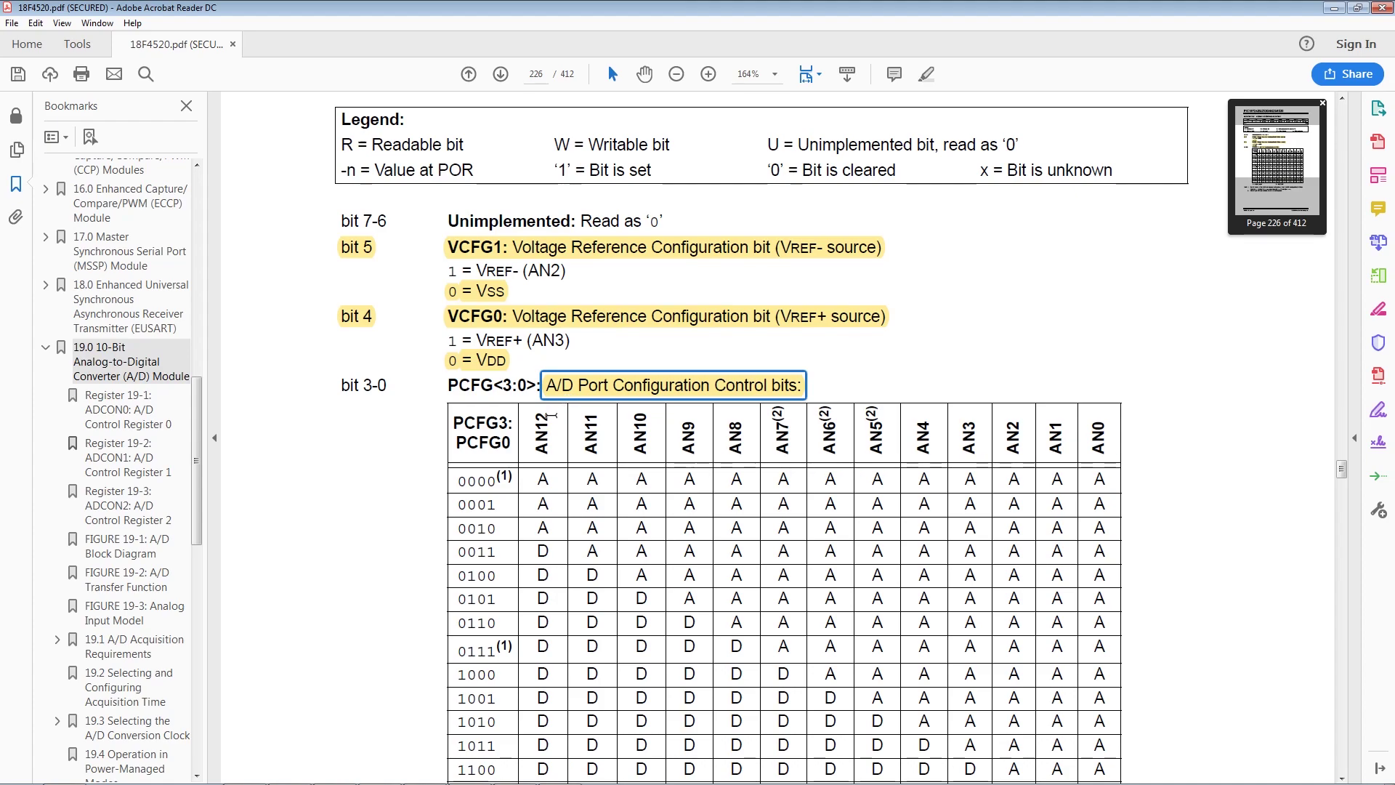
scroll(552, 416, "down", 1)
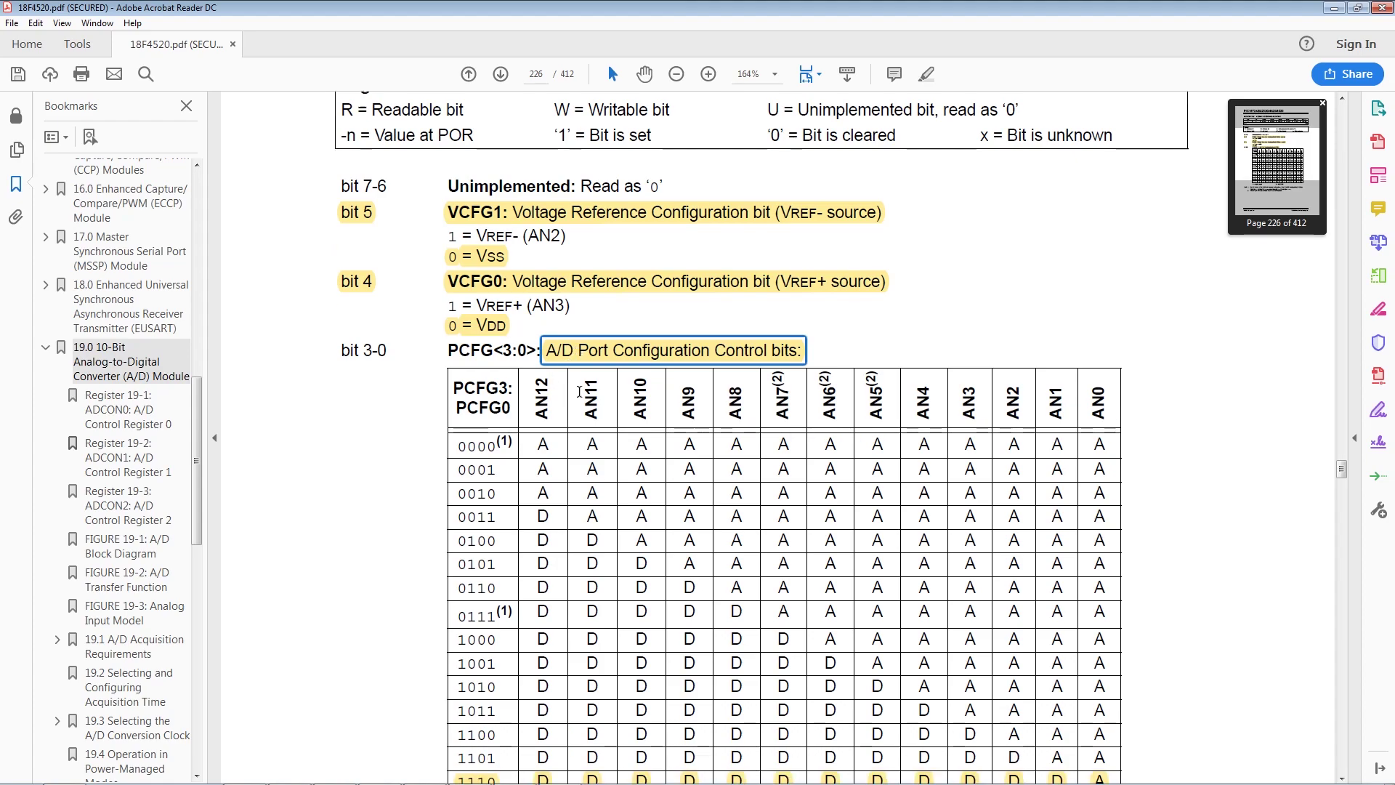
scroll(578, 393, "down", 1)
scroll(578, 394, "down", 2)
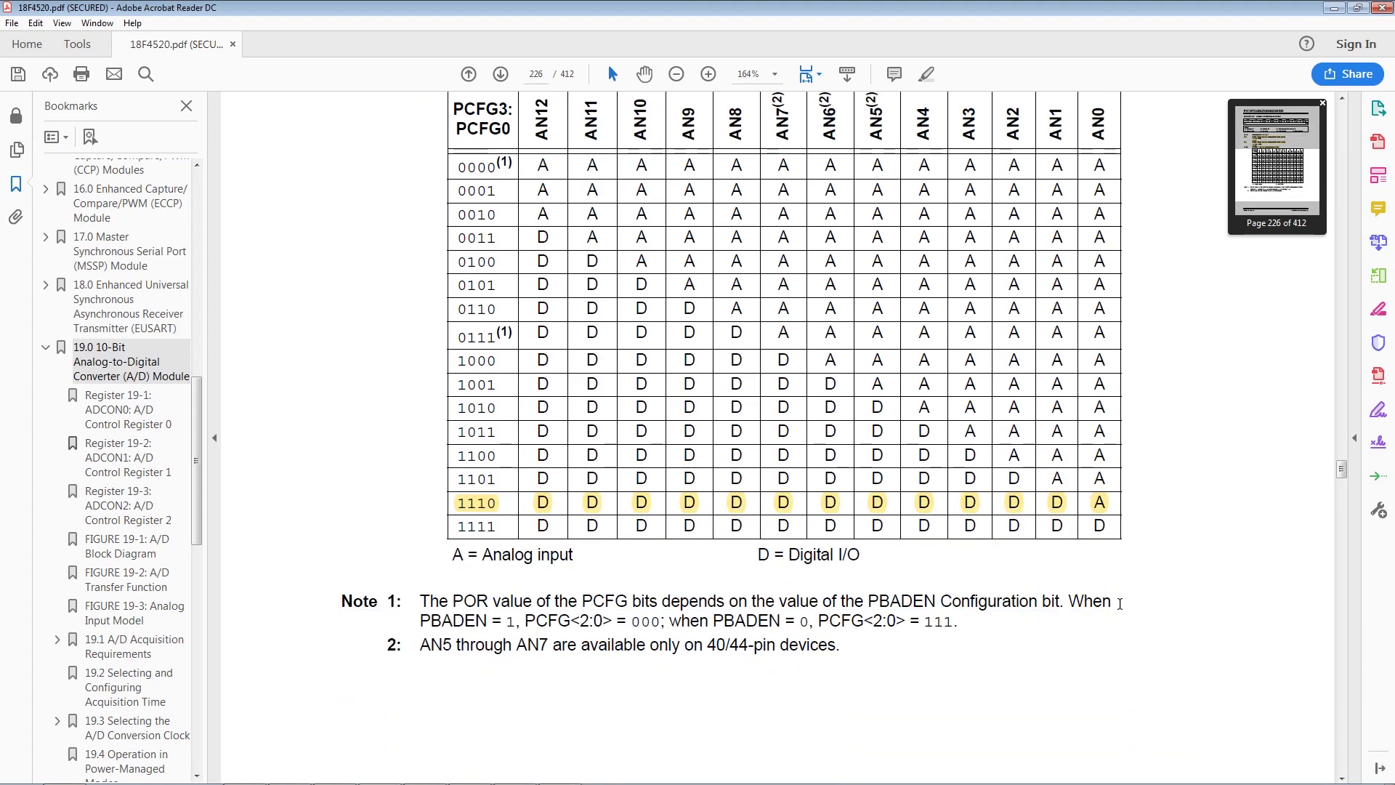
left_click(1011, 512)
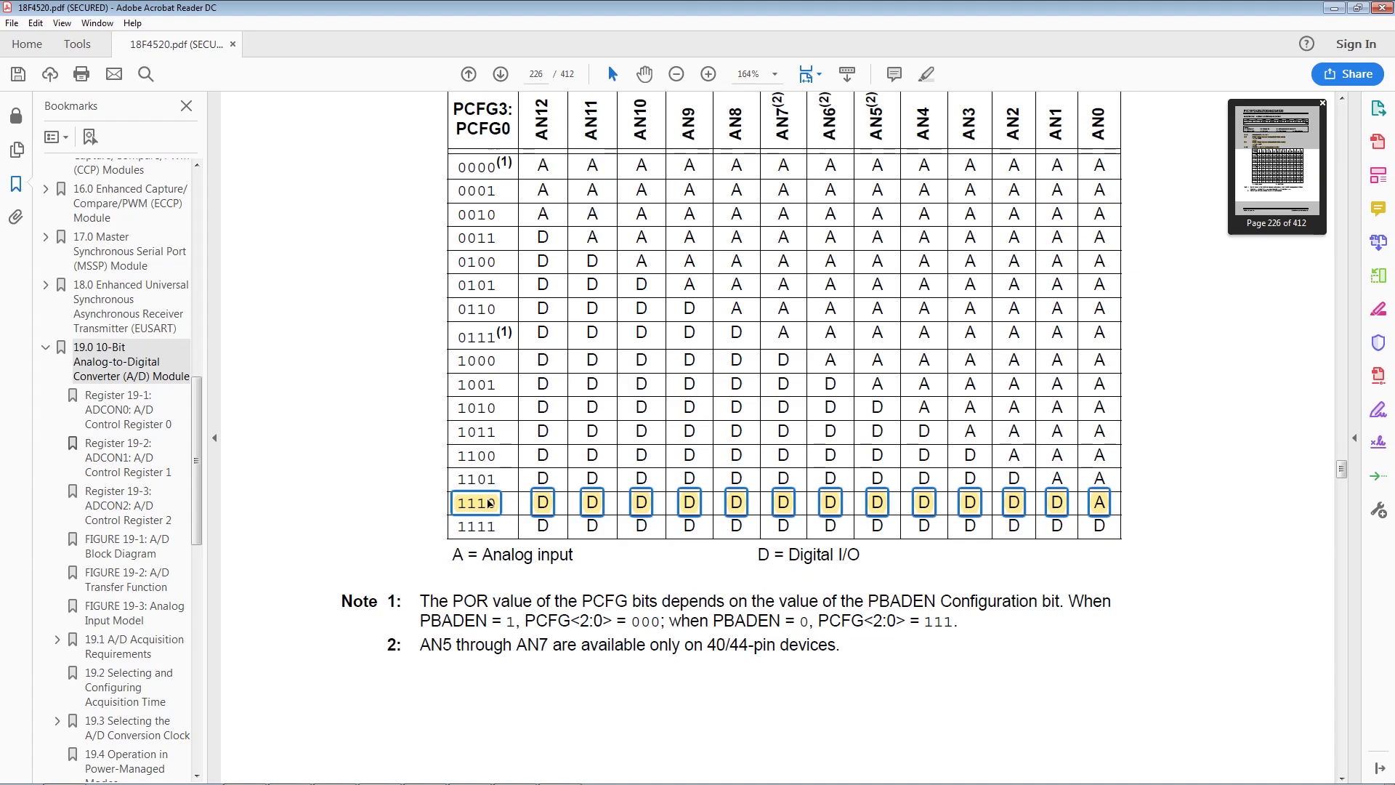
scroll(489, 503, "up", 1)
key("Right")
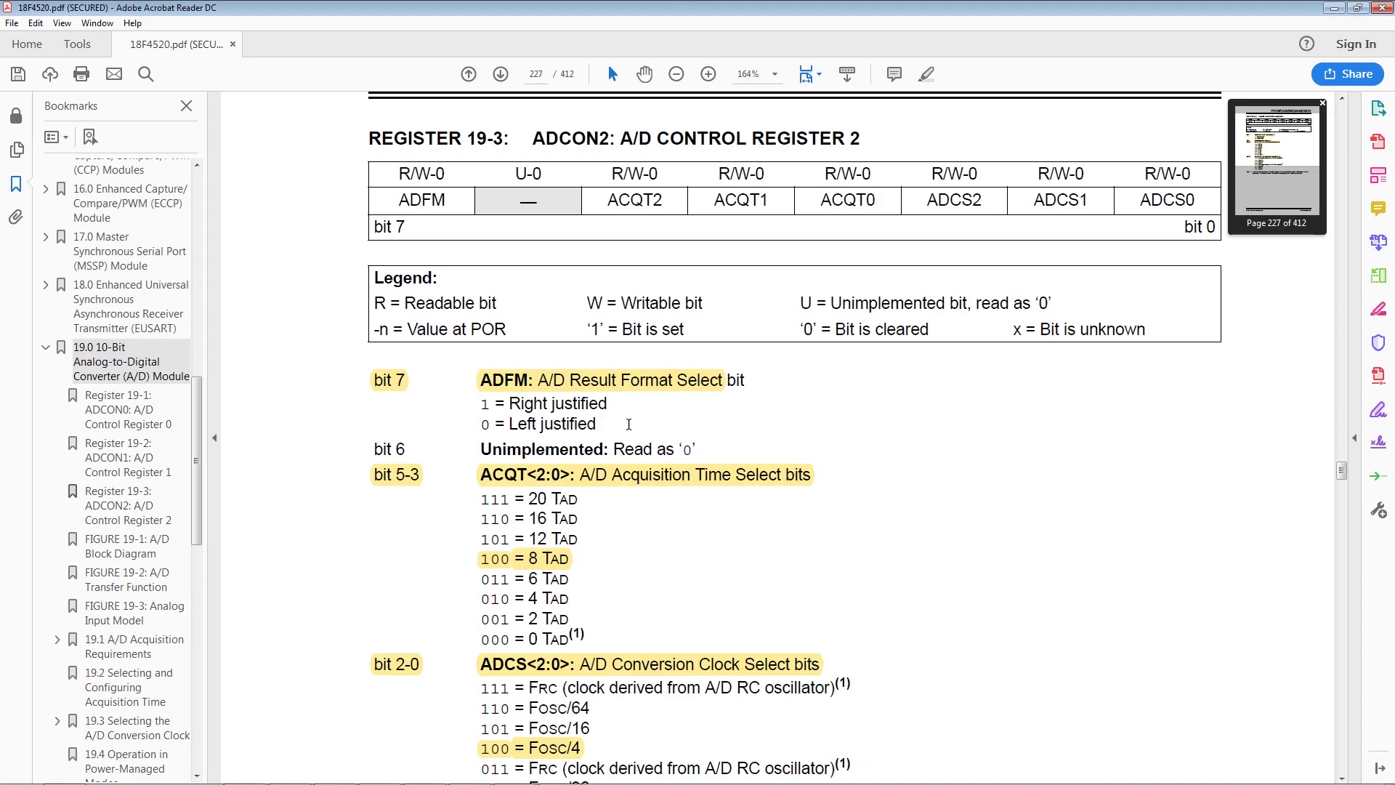
Step: Highlight the ADFM option '1 = Right justified' in the ADCON2 description
key("u")
left_click_drag(607, 403, 484, 407)
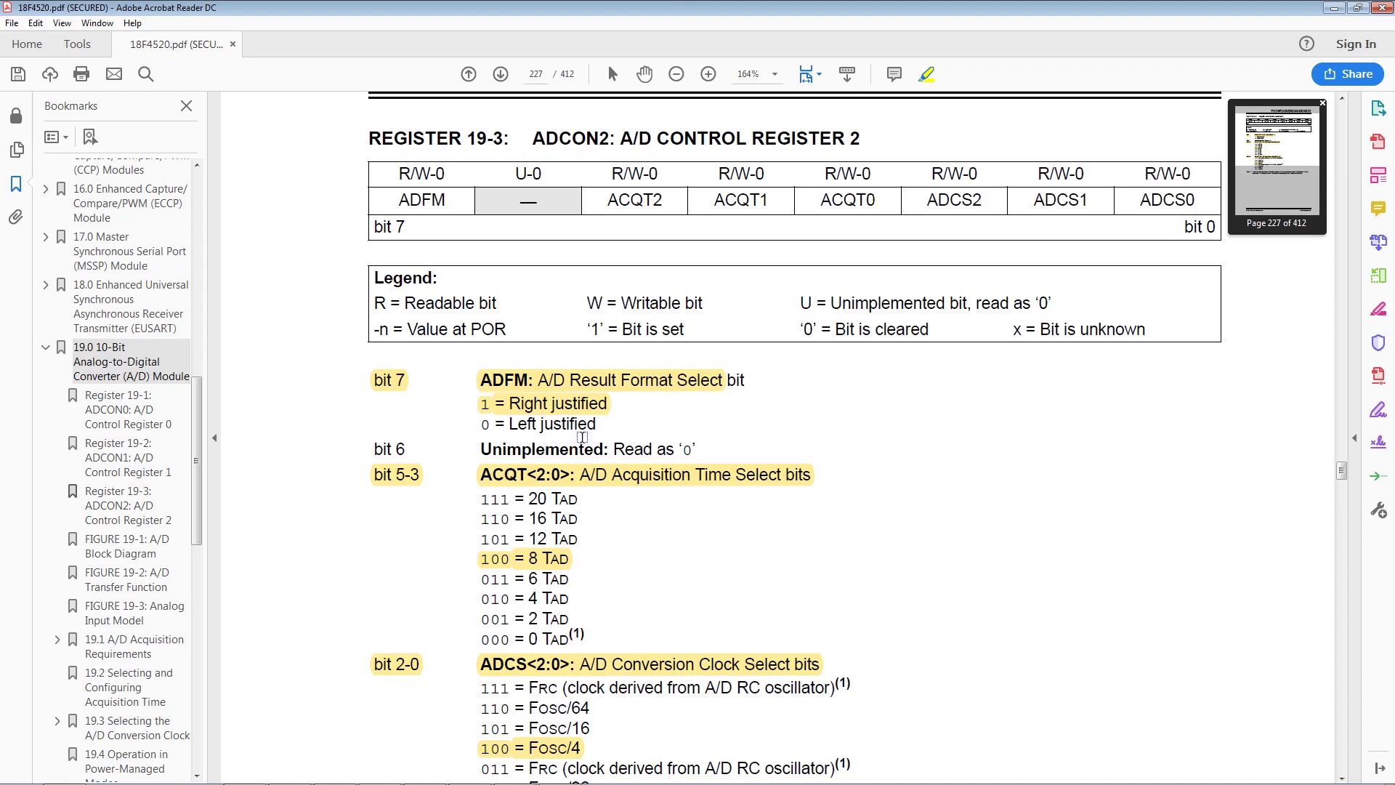
scroll(583, 442, "down", 1)
scroll(606, 465, "down", 1)
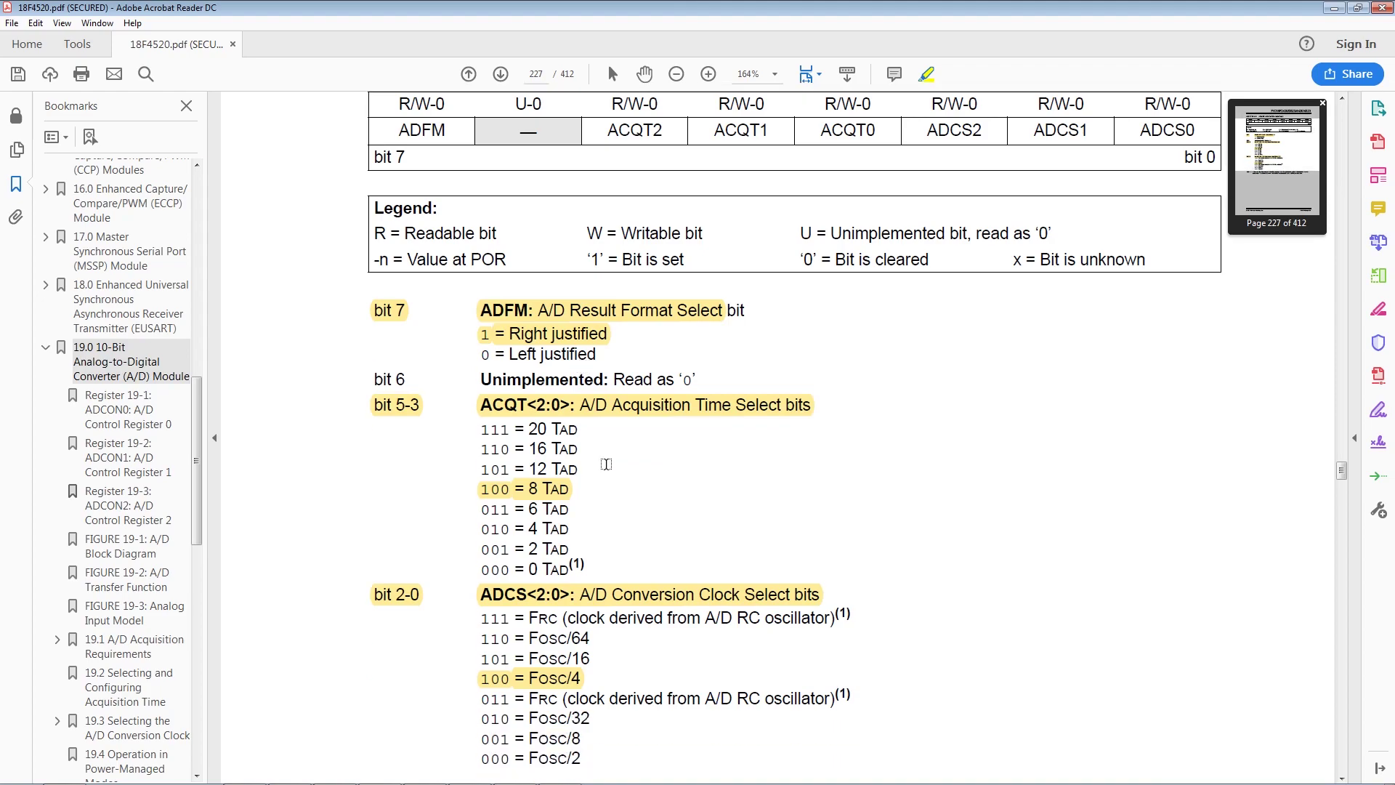
scroll(606, 465, "down", 1)
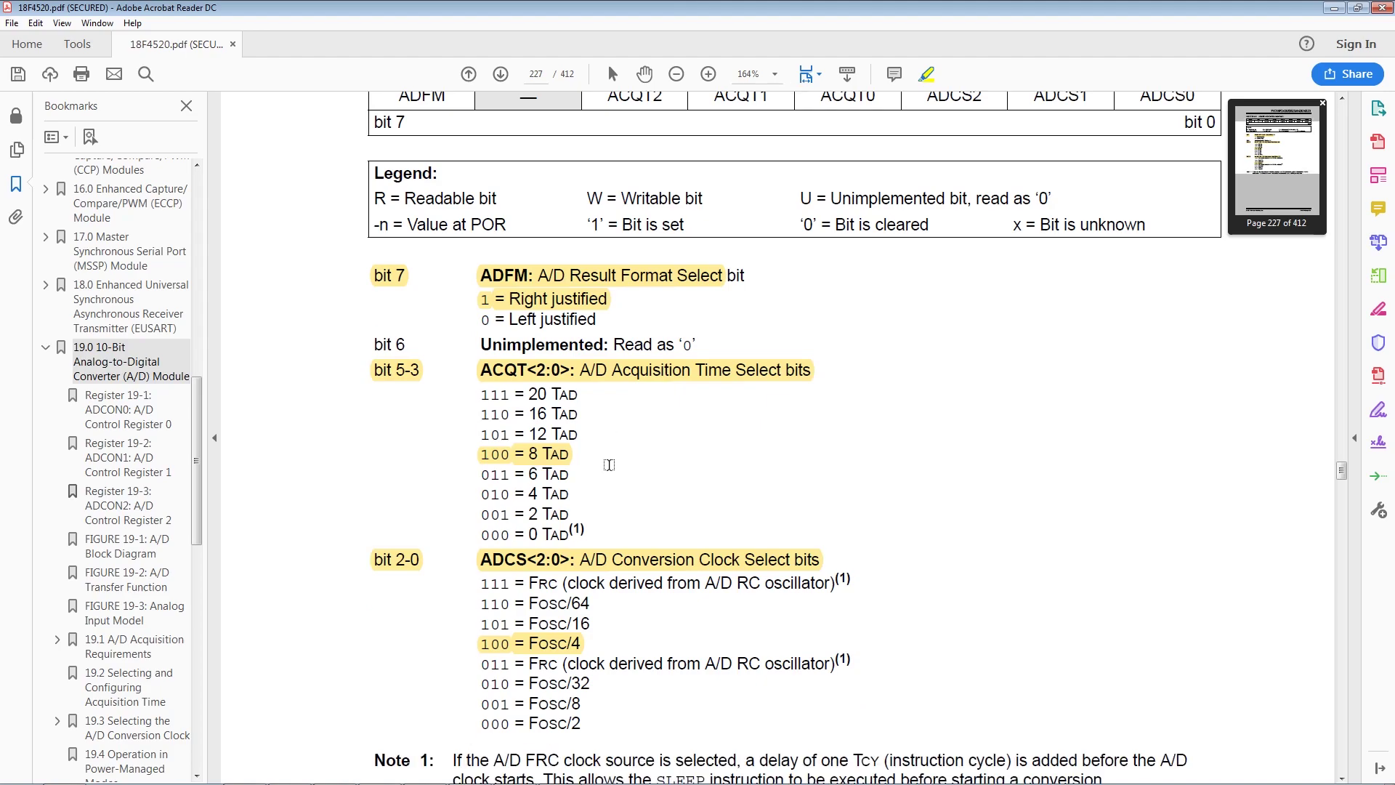
scroll(609, 464, "down", 1)
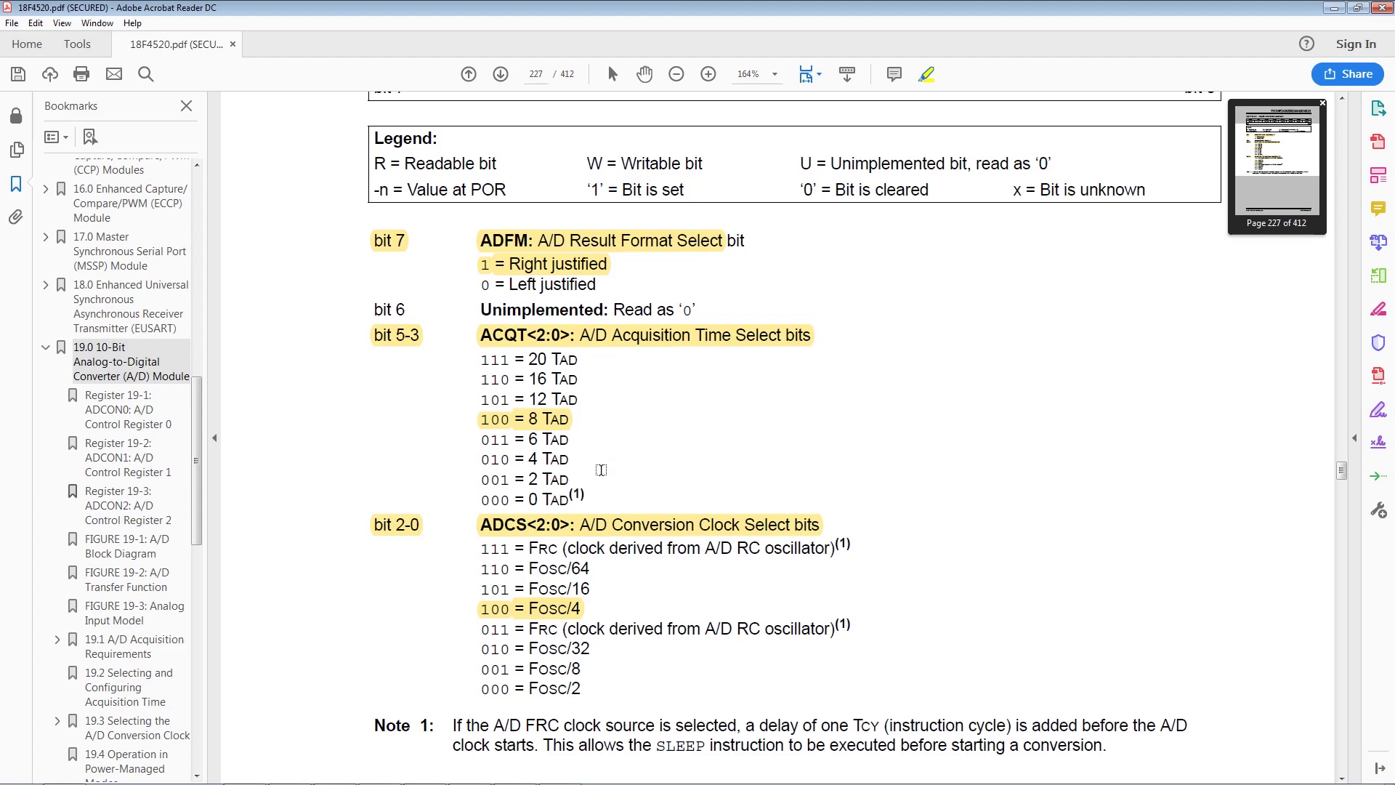
scroll(567, 487, "down", 1)
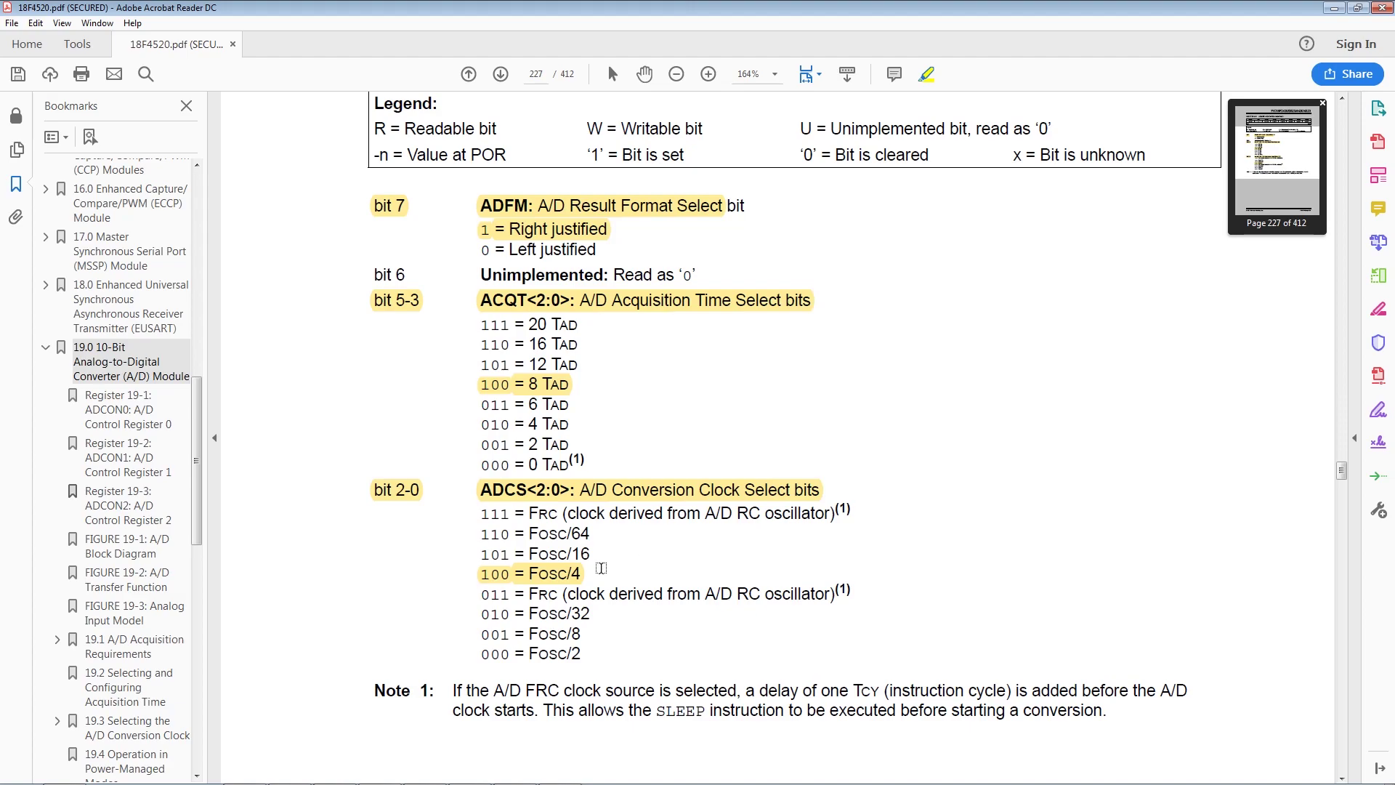
scroll(601, 567, "down", 2)
scroll(608, 477, "down", 6)
scroll(607, 477, "down", 6)
scroll(607, 461, "down", 3)
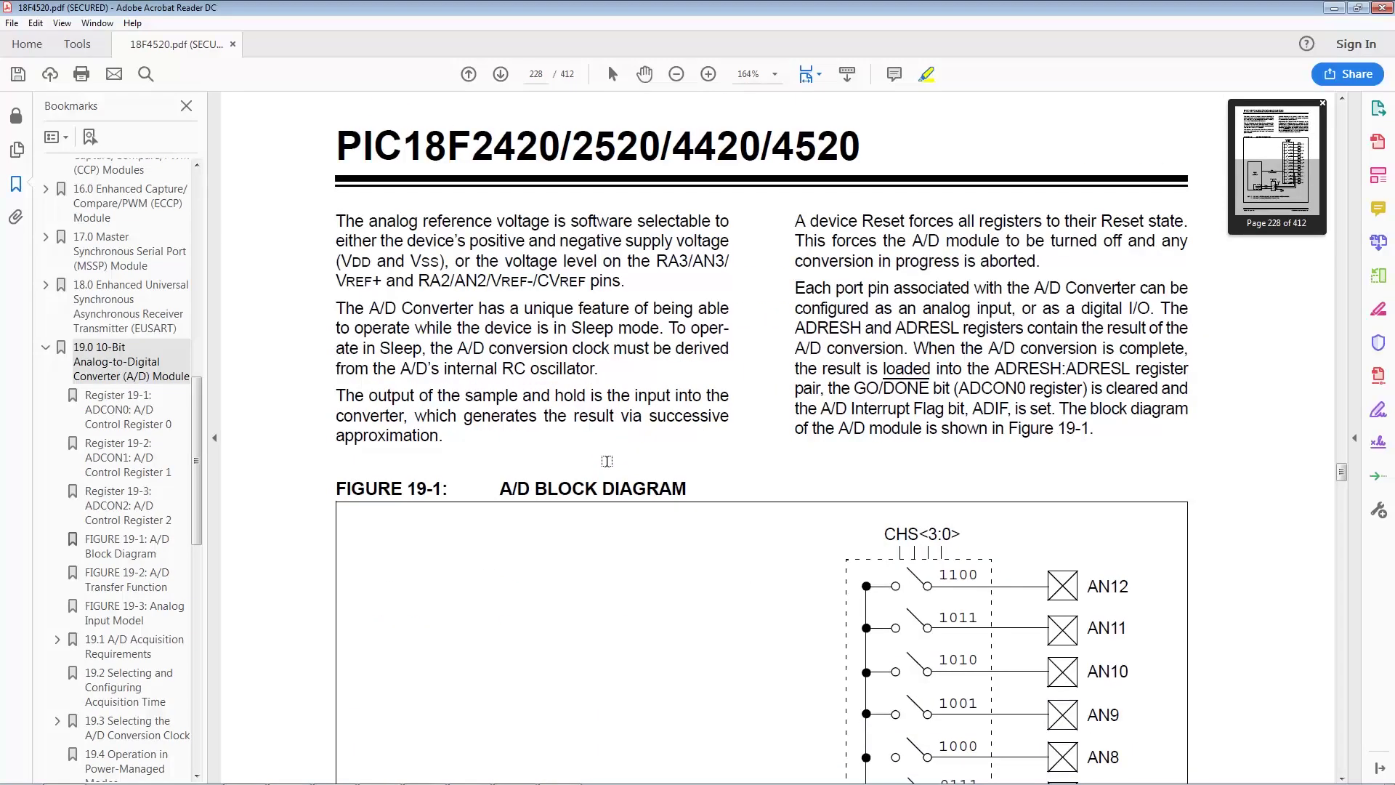
scroll(607, 461, "down", 5)
scroll(614, 440, "down", 4)
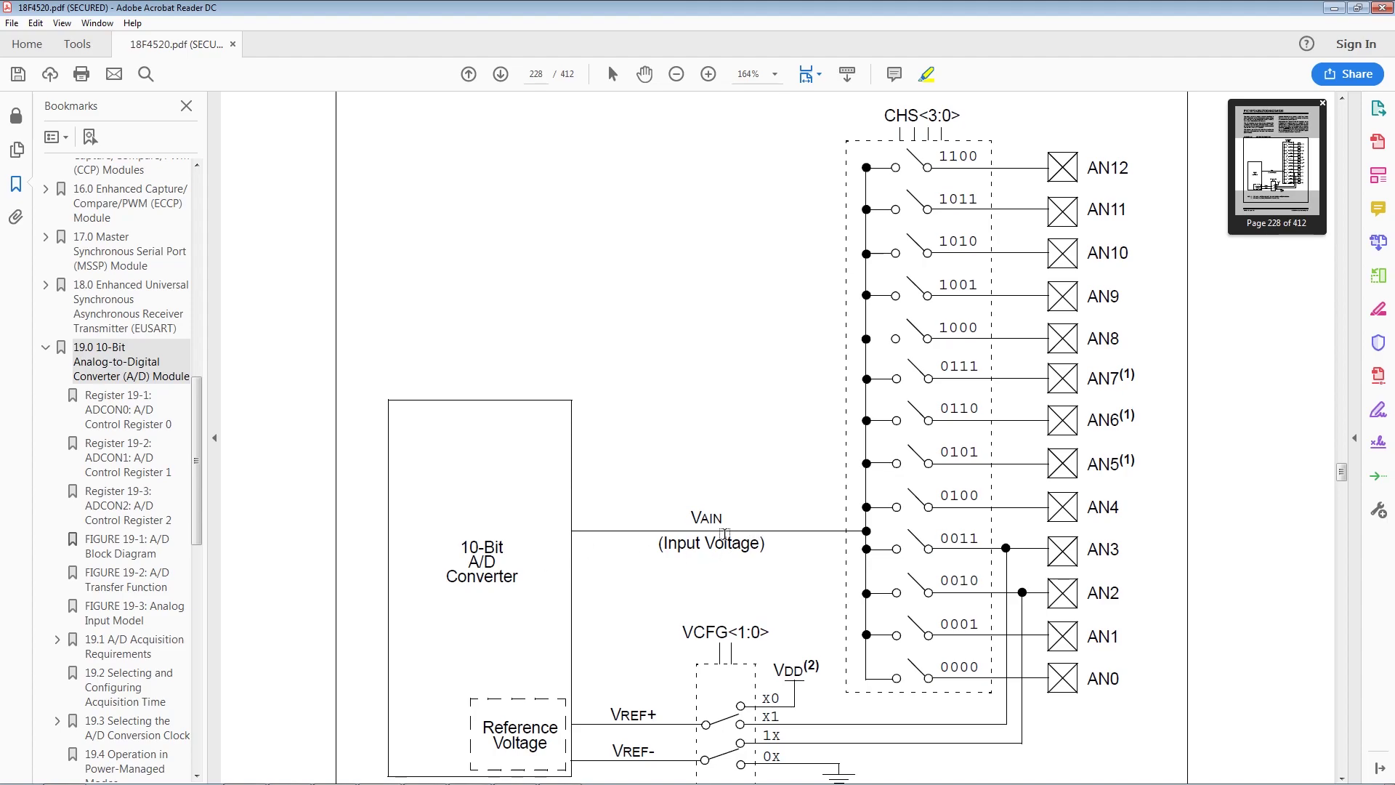
scroll(671, 566, "down", 3)
scroll(672, 565, "down", 8)
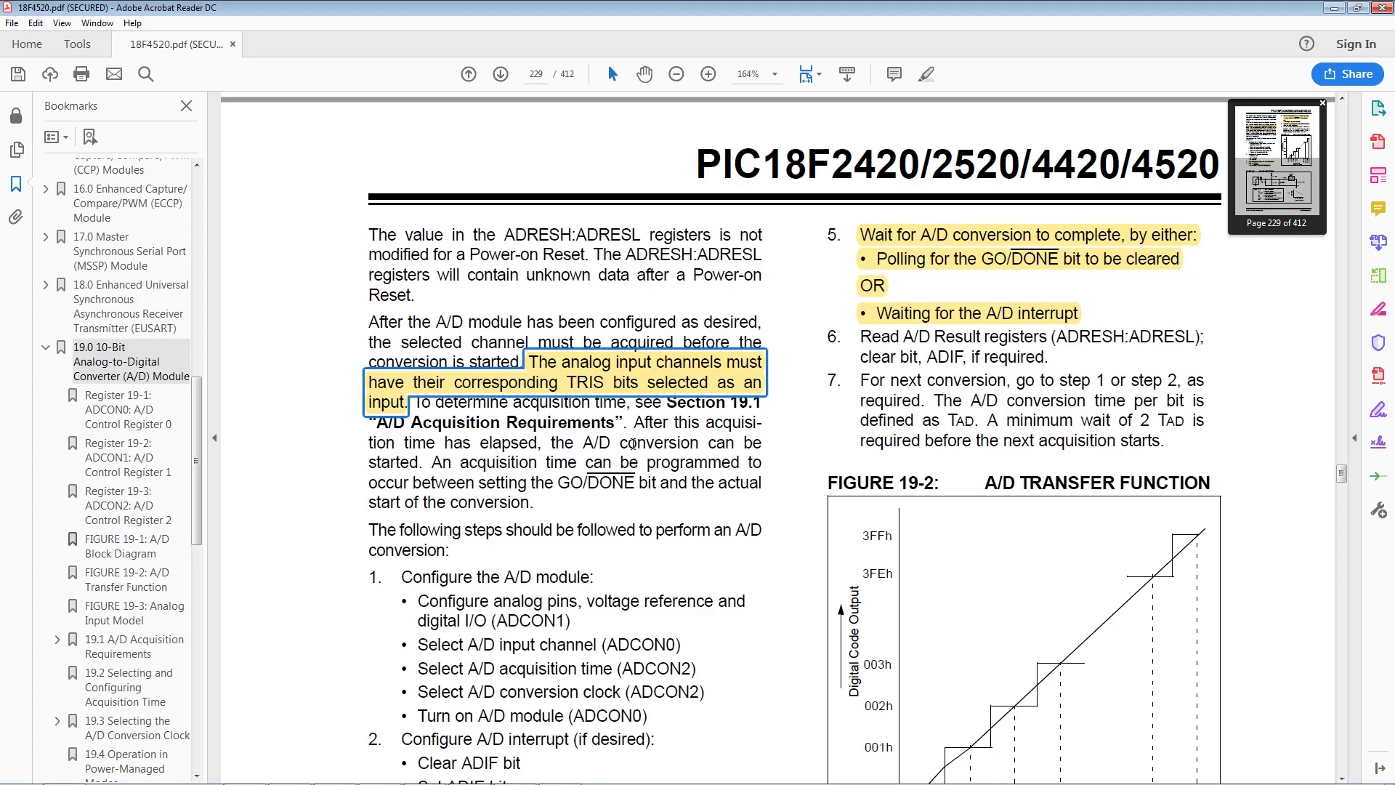
scroll(633, 445, "down", 3)
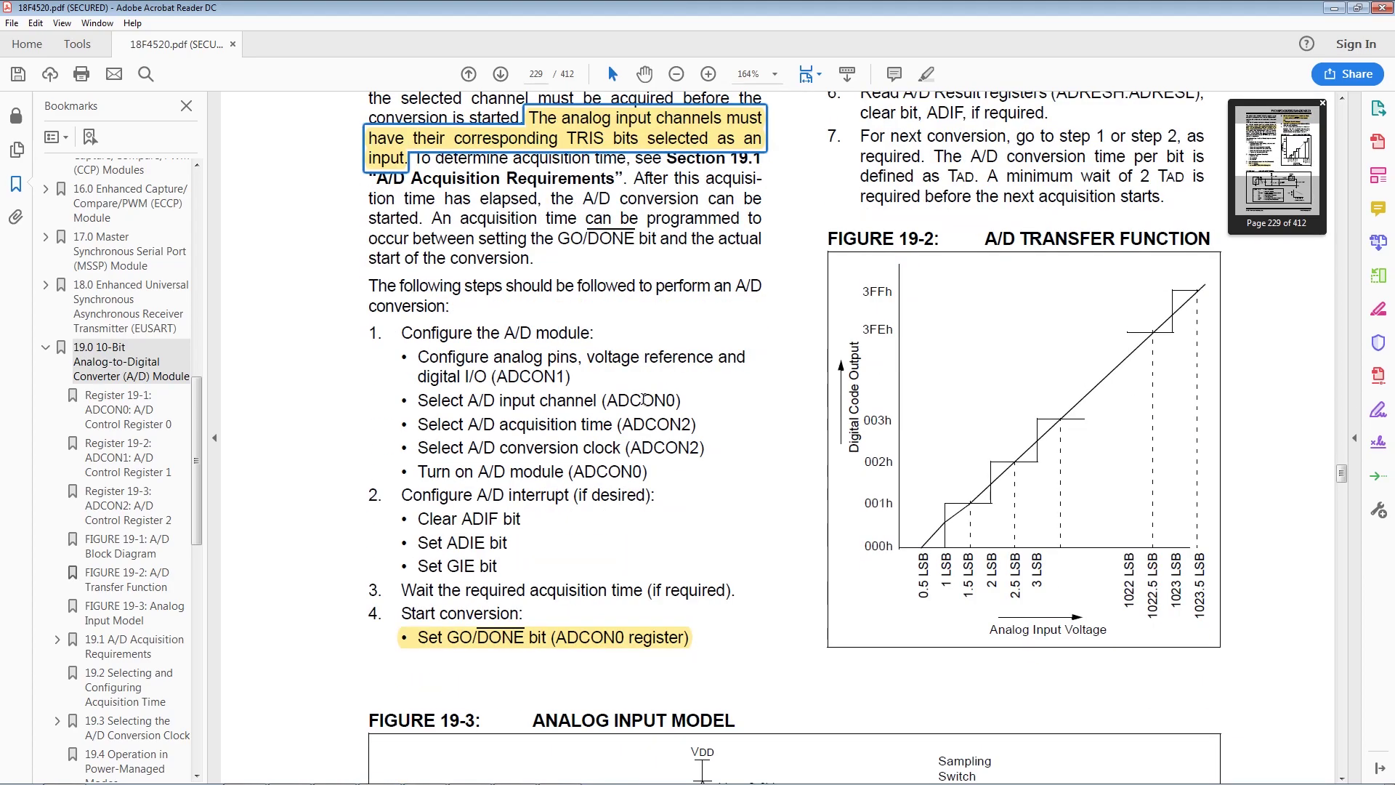
Step: Select the A/D conversion configuration steps and the highlighted wait-for-conversion step
left_click_drag(362, 324, 737, 655)
scroll(782, 659, "up", 2)
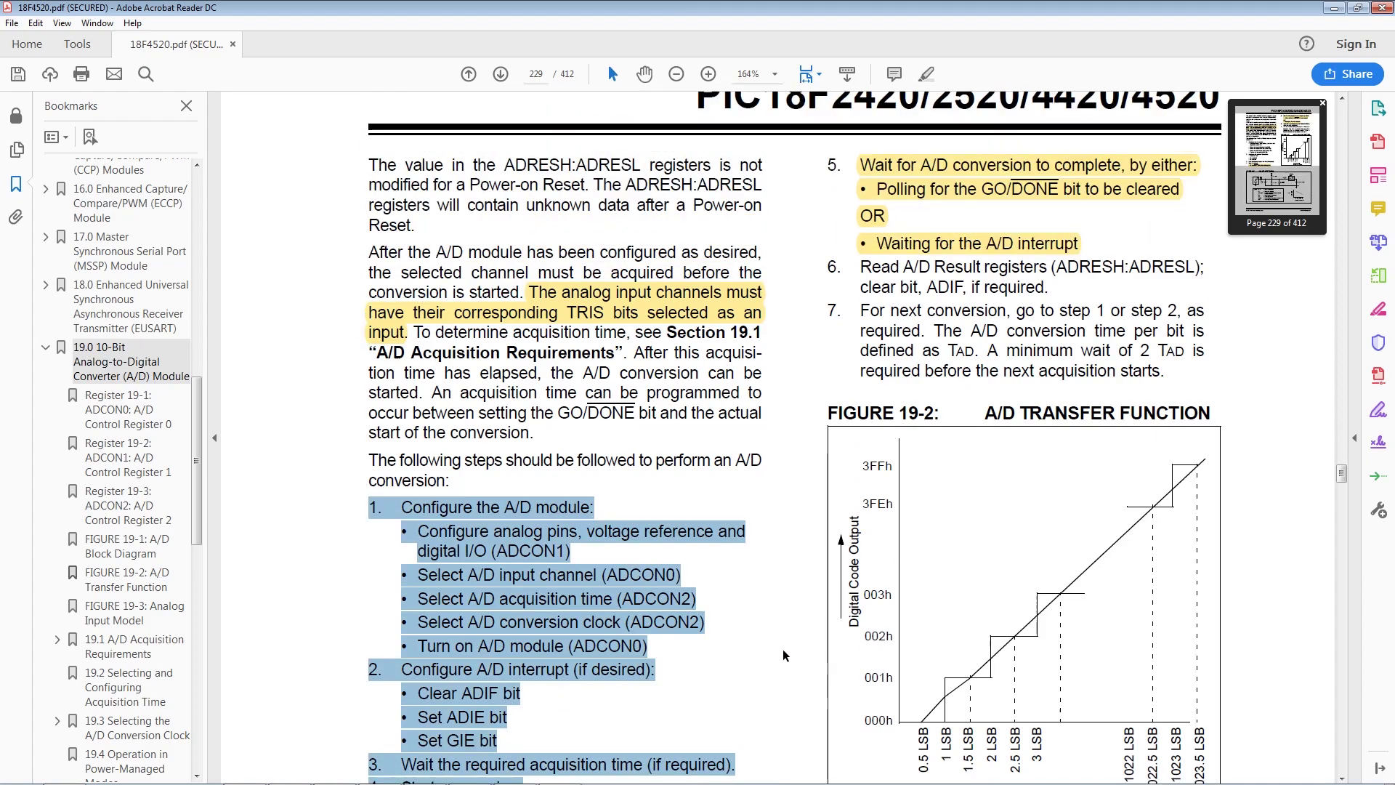
left_click_drag(1167, 373, 865, 169)
left_click(922, 245)
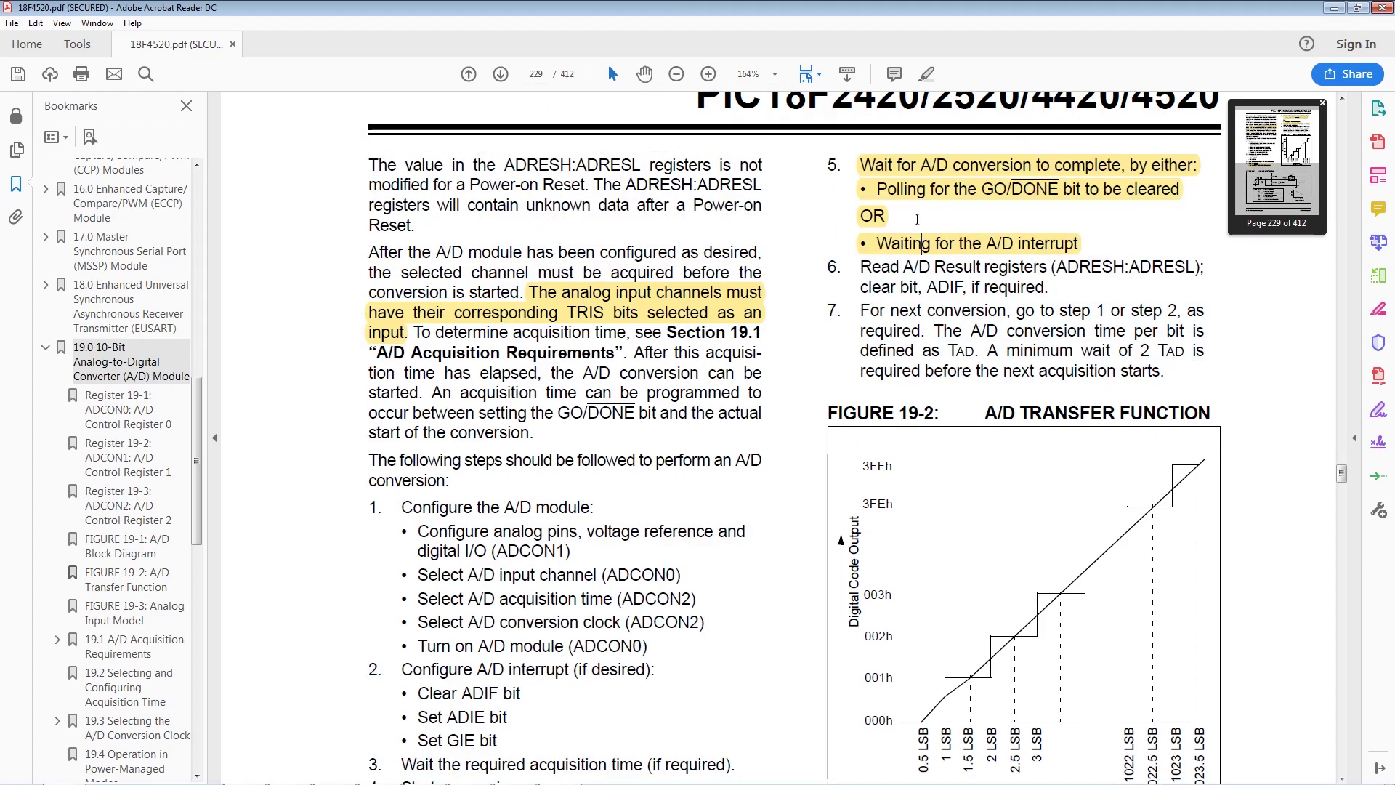
left_click(875, 192)
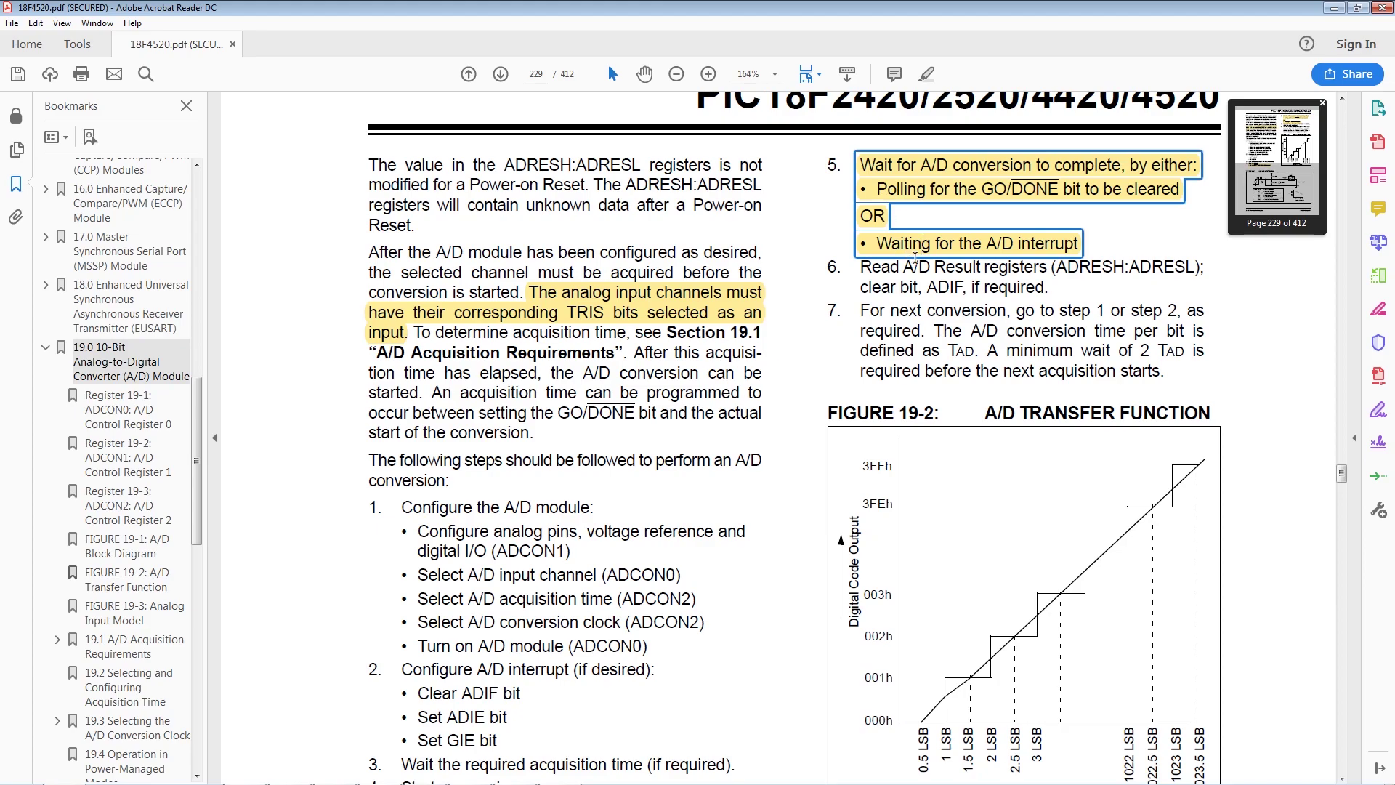
scroll(764, 350, "down", 1)
scroll(768, 377, "down", 5)
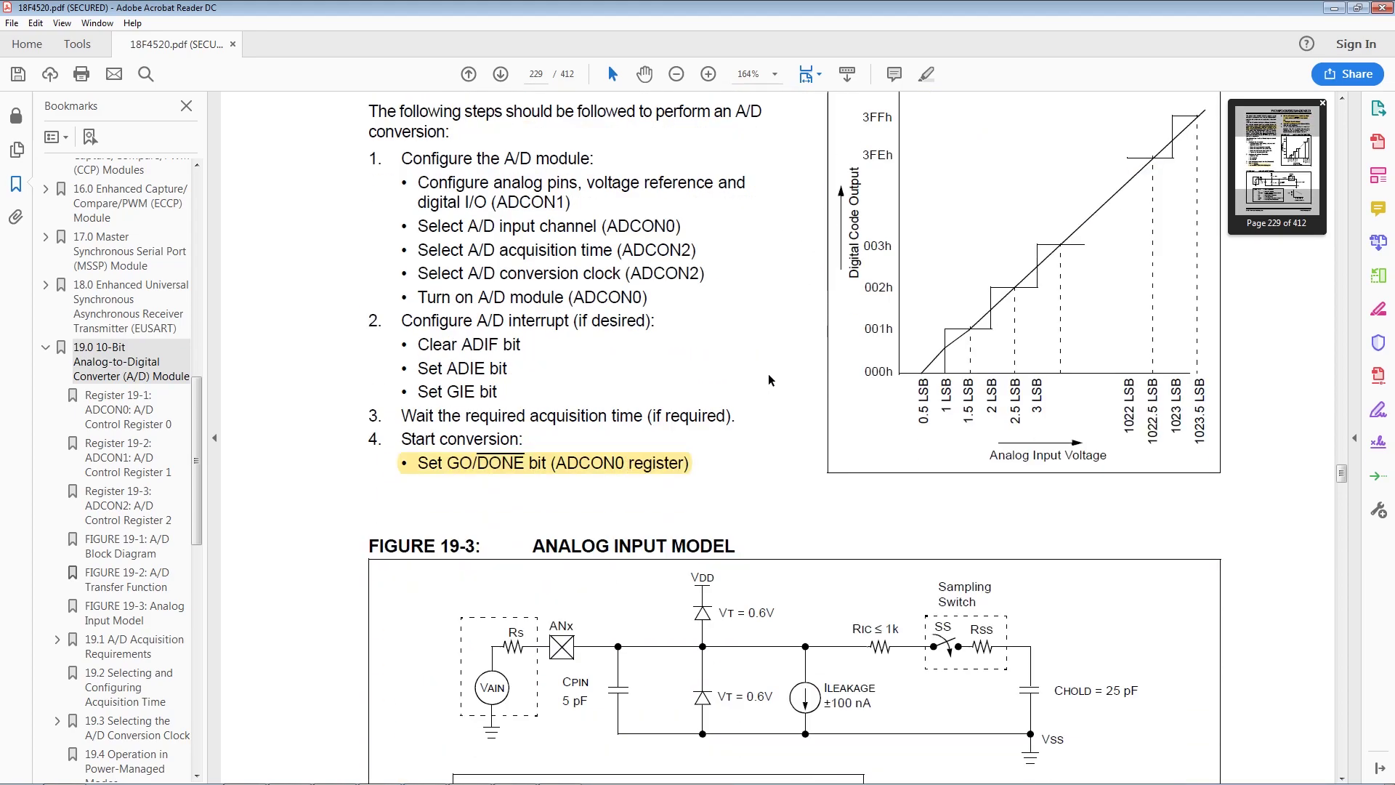
scroll(769, 380, "down", 1)
scroll(771, 381, "down", 4)
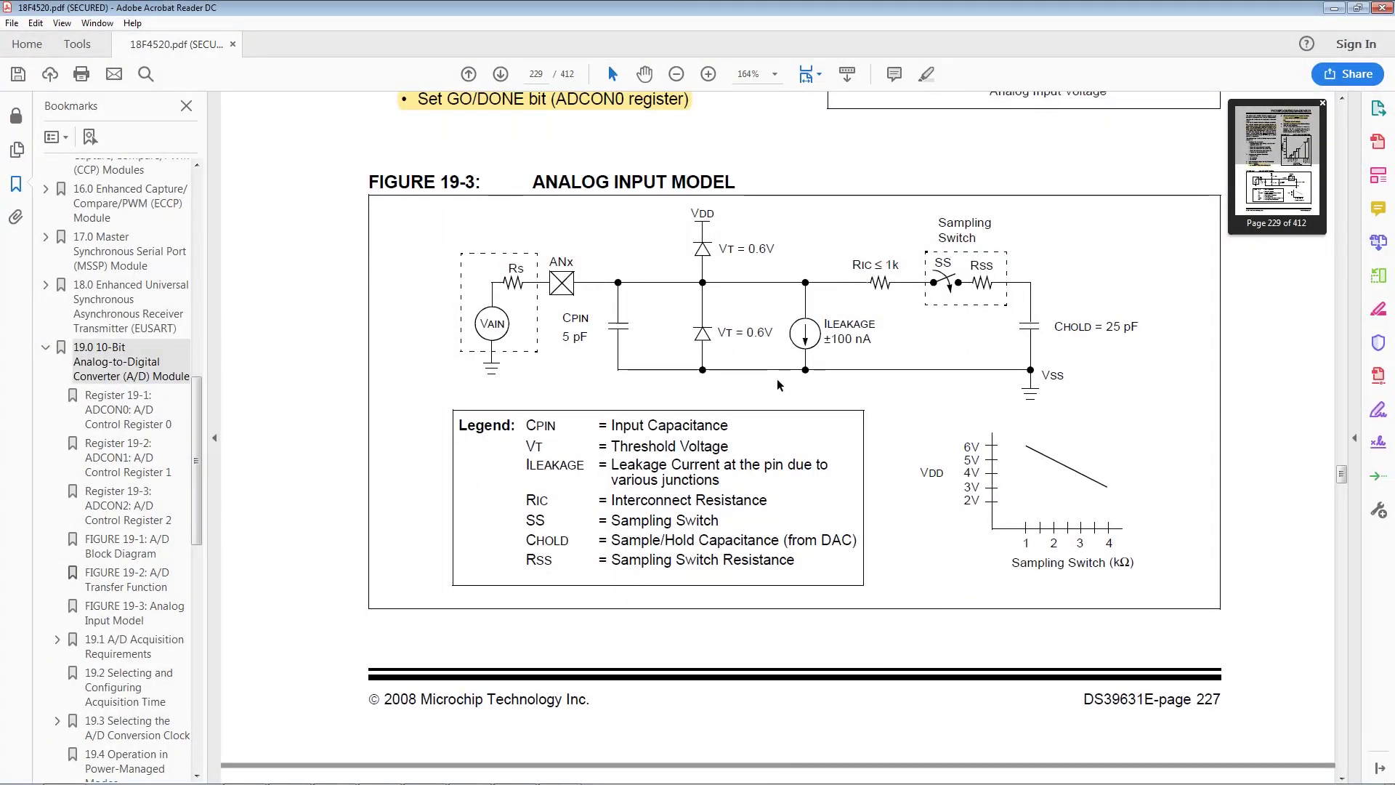
scroll(776, 388, "down", 1)
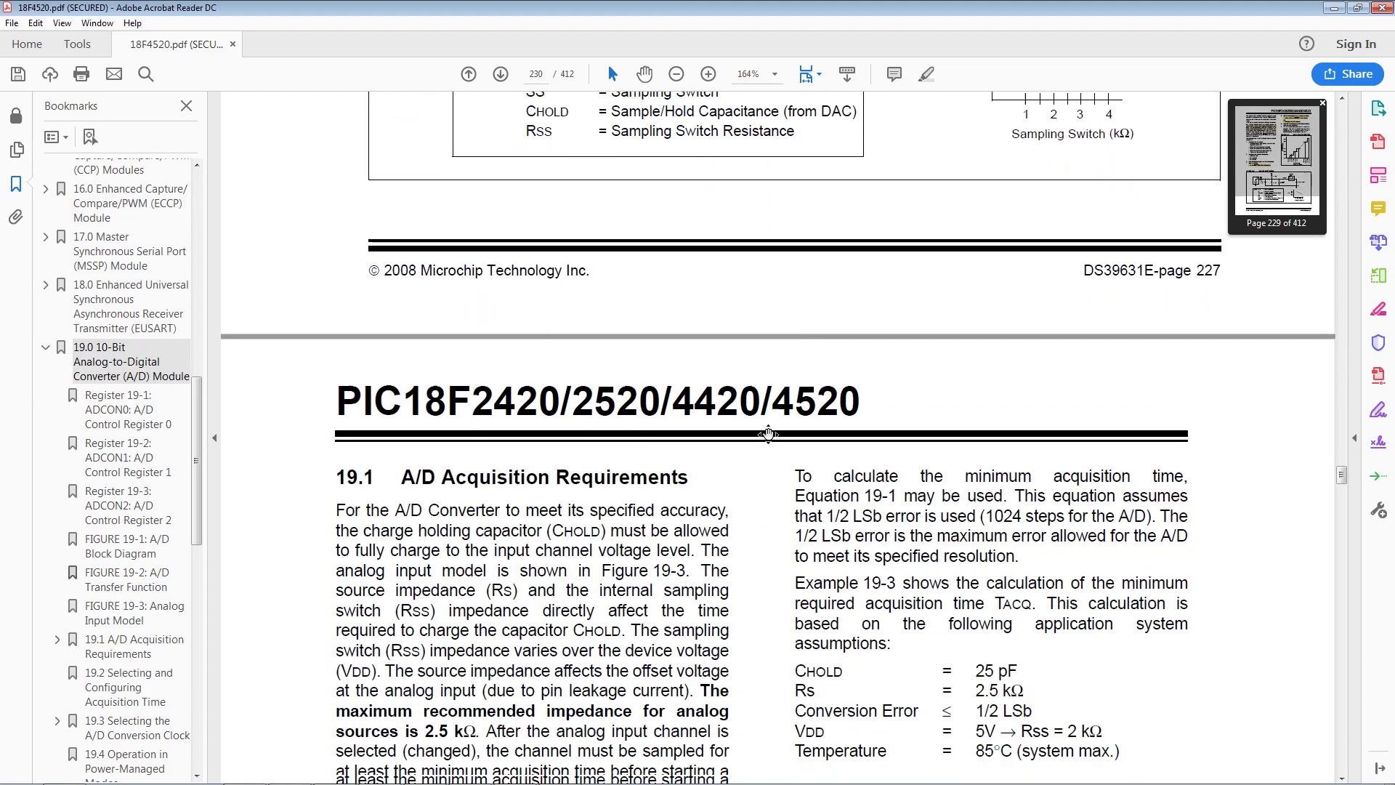
scroll(768, 434, "down", 4)
scroll(788, 392, "up", 1)
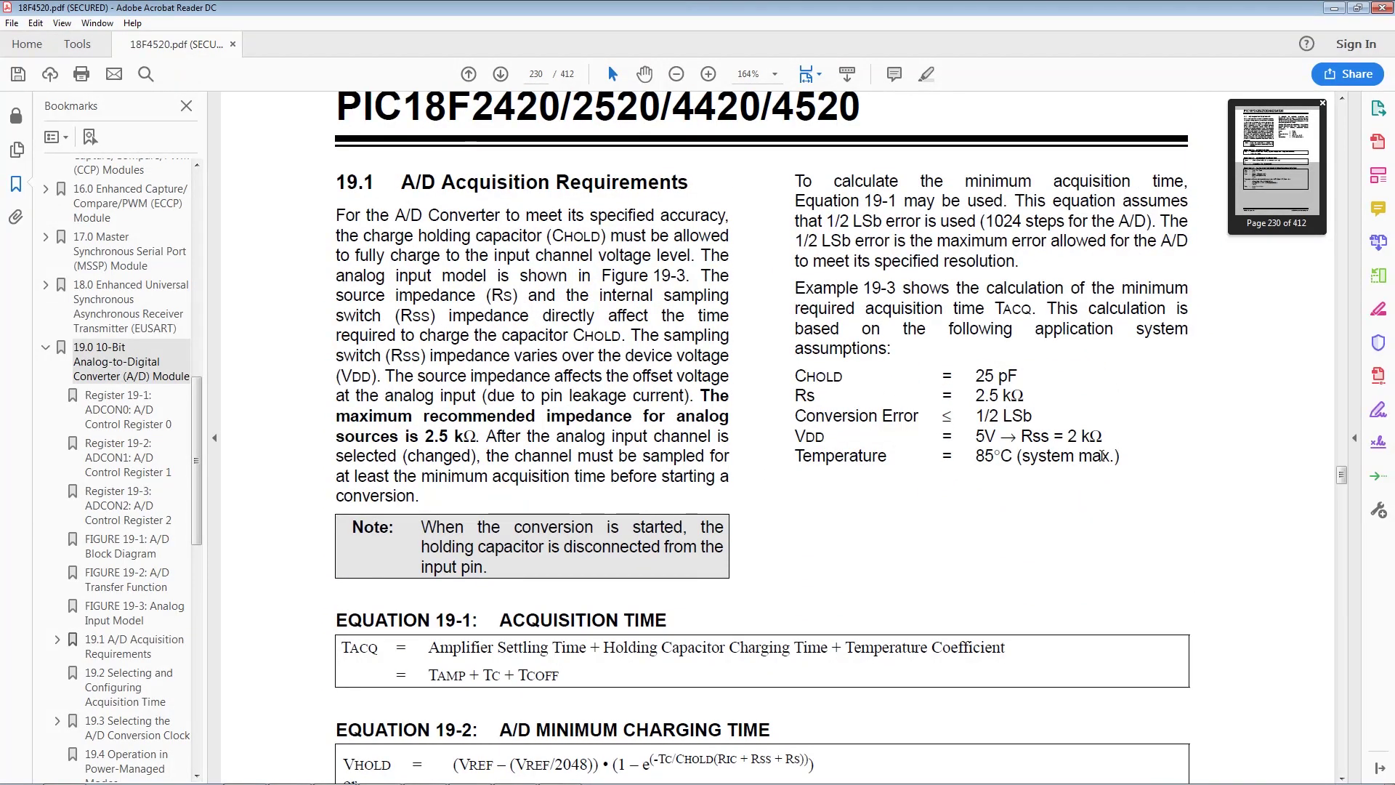
Step: Select the Rs-to-Temperature assumptions and mark Table 19-1's 8 Tosc, 001, 11.43 MHz entries
left_click_drag(1103, 456, 795, 390)
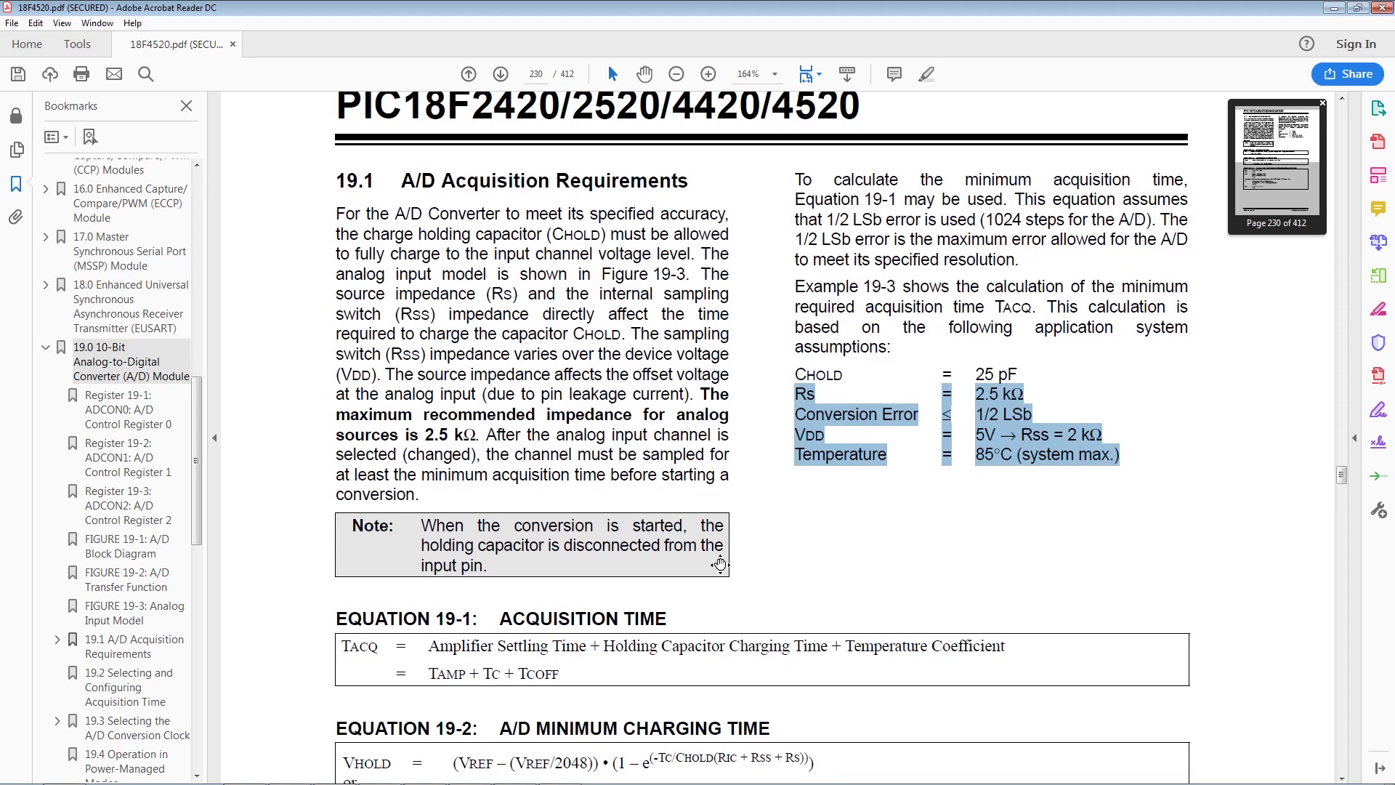
scroll(719, 564, "down", 5)
scroll(729, 548, "down", 2)
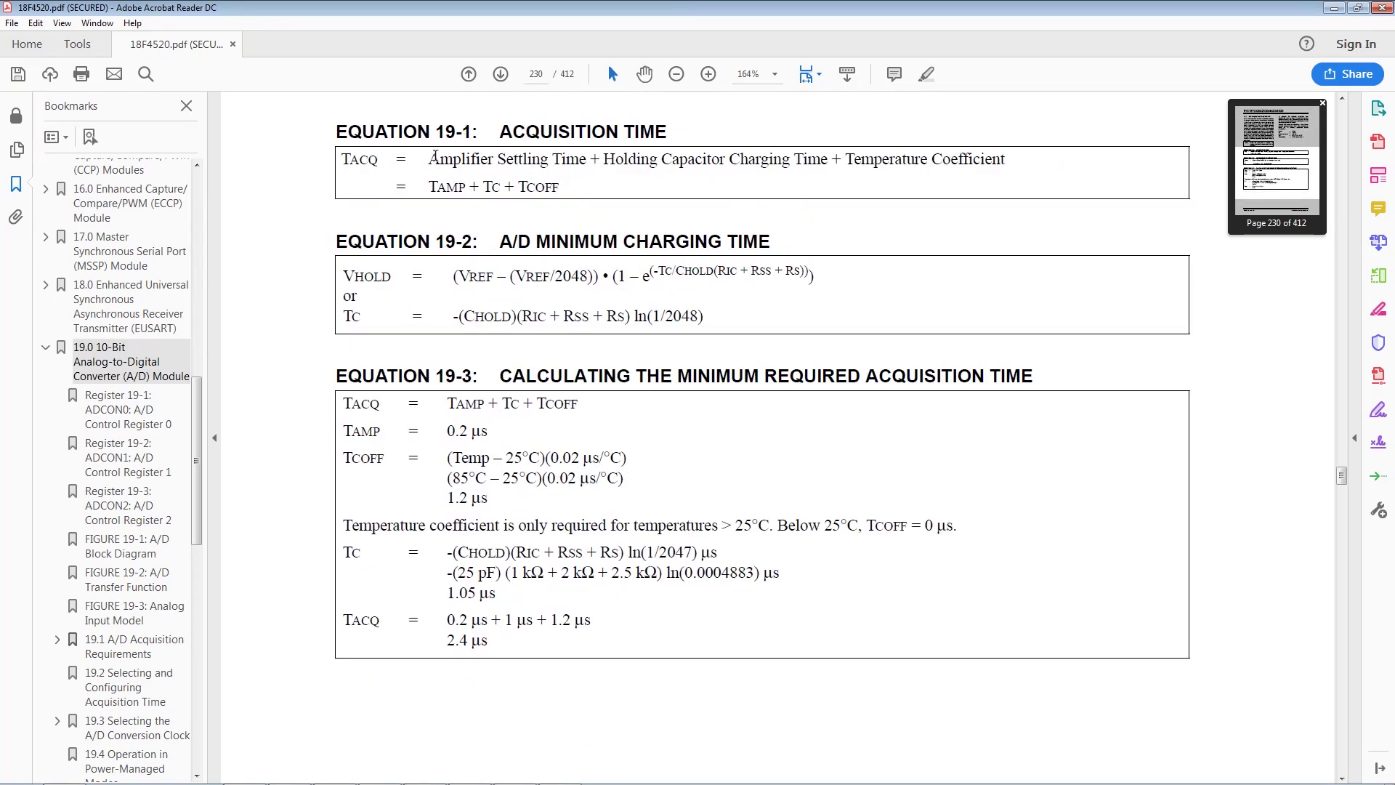
left_click_drag(433, 159, 567, 188)
scroll(635, 497, "down", 5)
scroll(634, 497, "down", 1)
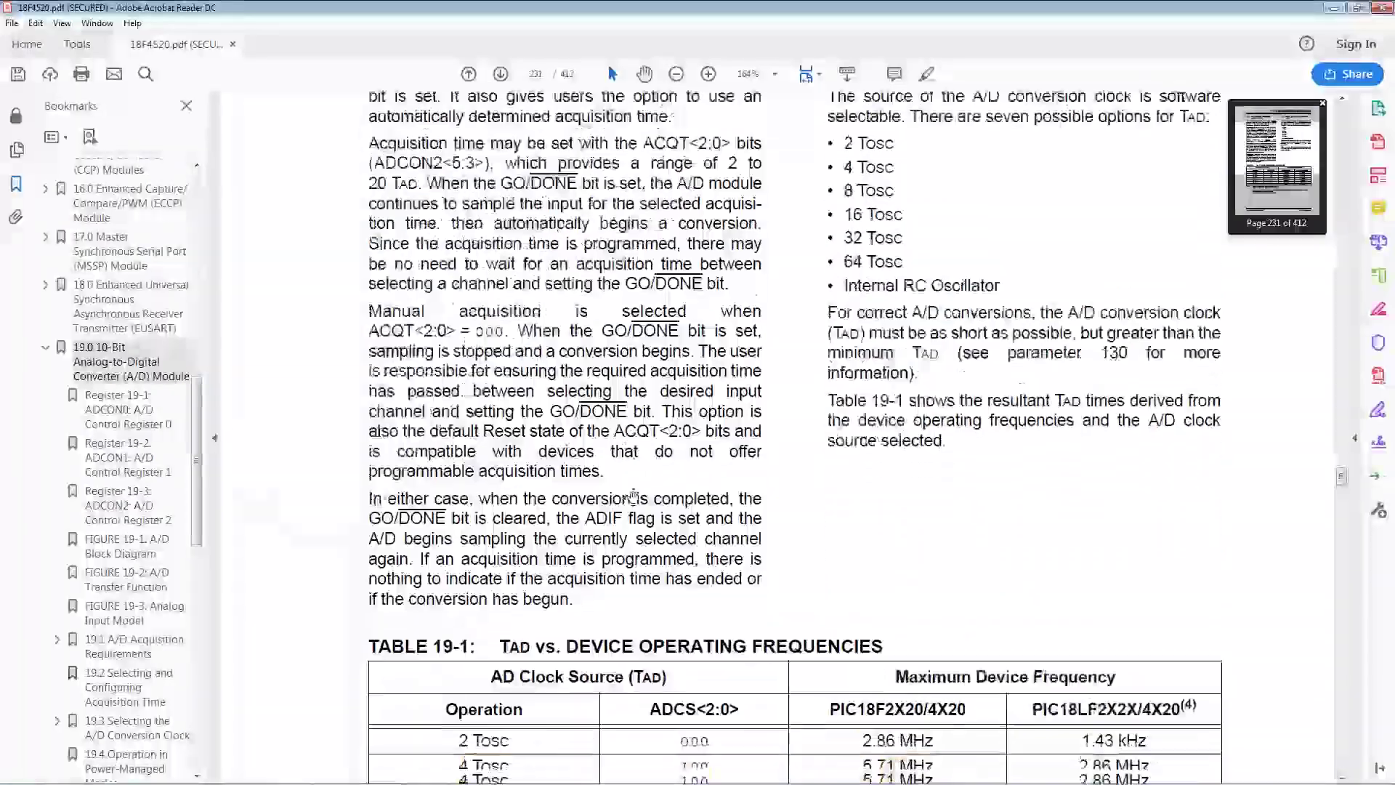
scroll(634, 497, "down", 6)
scroll(698, 360, "down", 1)
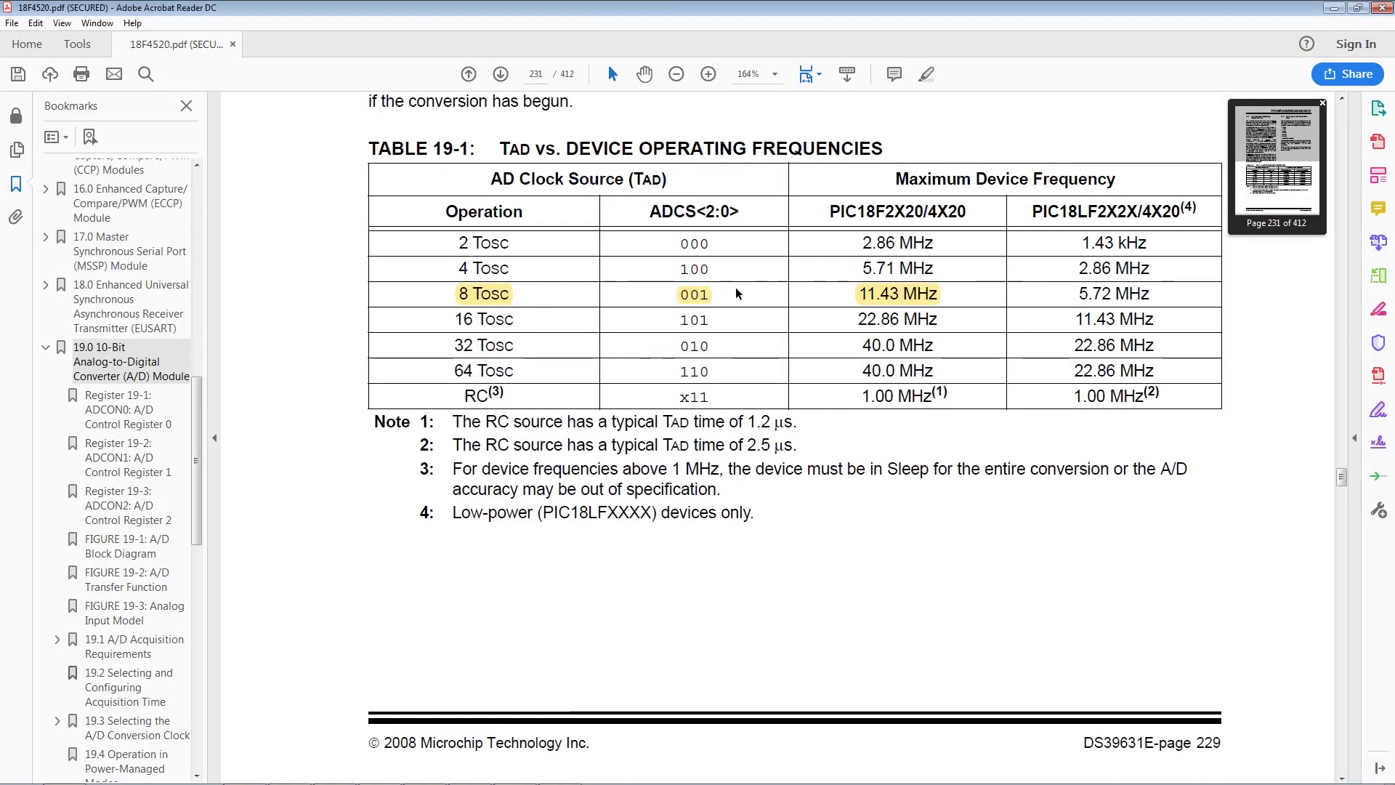
left_click(650, 294)
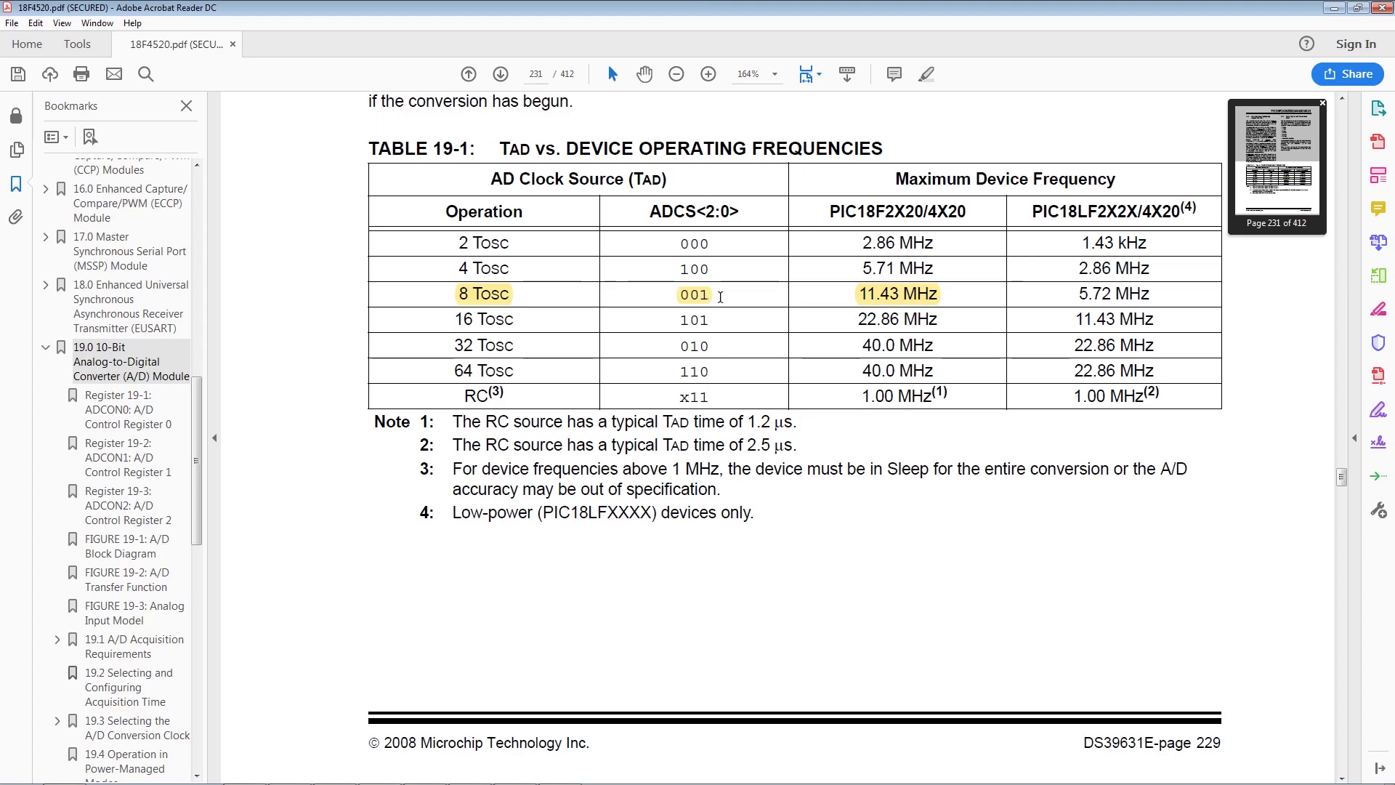
left_click(704, 300)
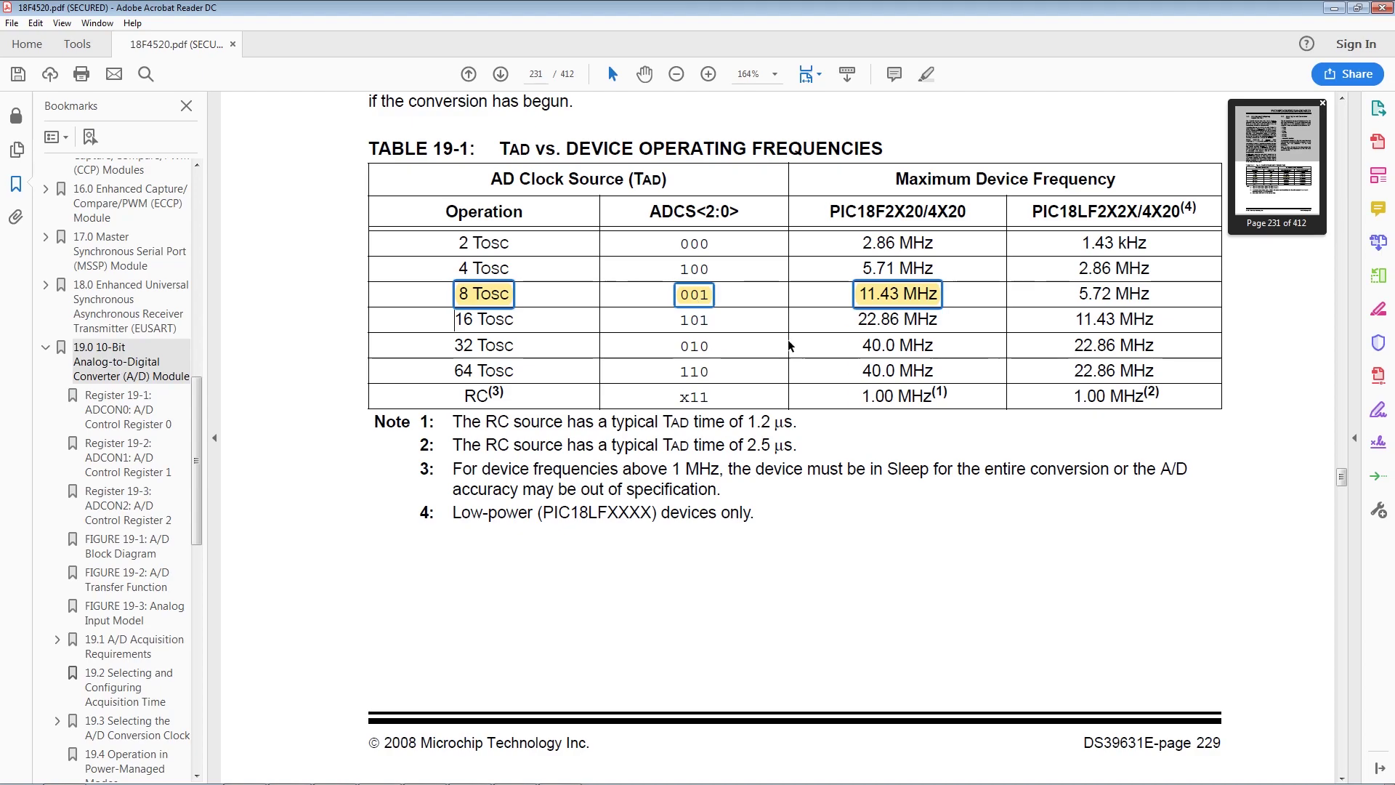
scroll(680, 403, "up", 3)
scroll(661, 550, "down", 1)
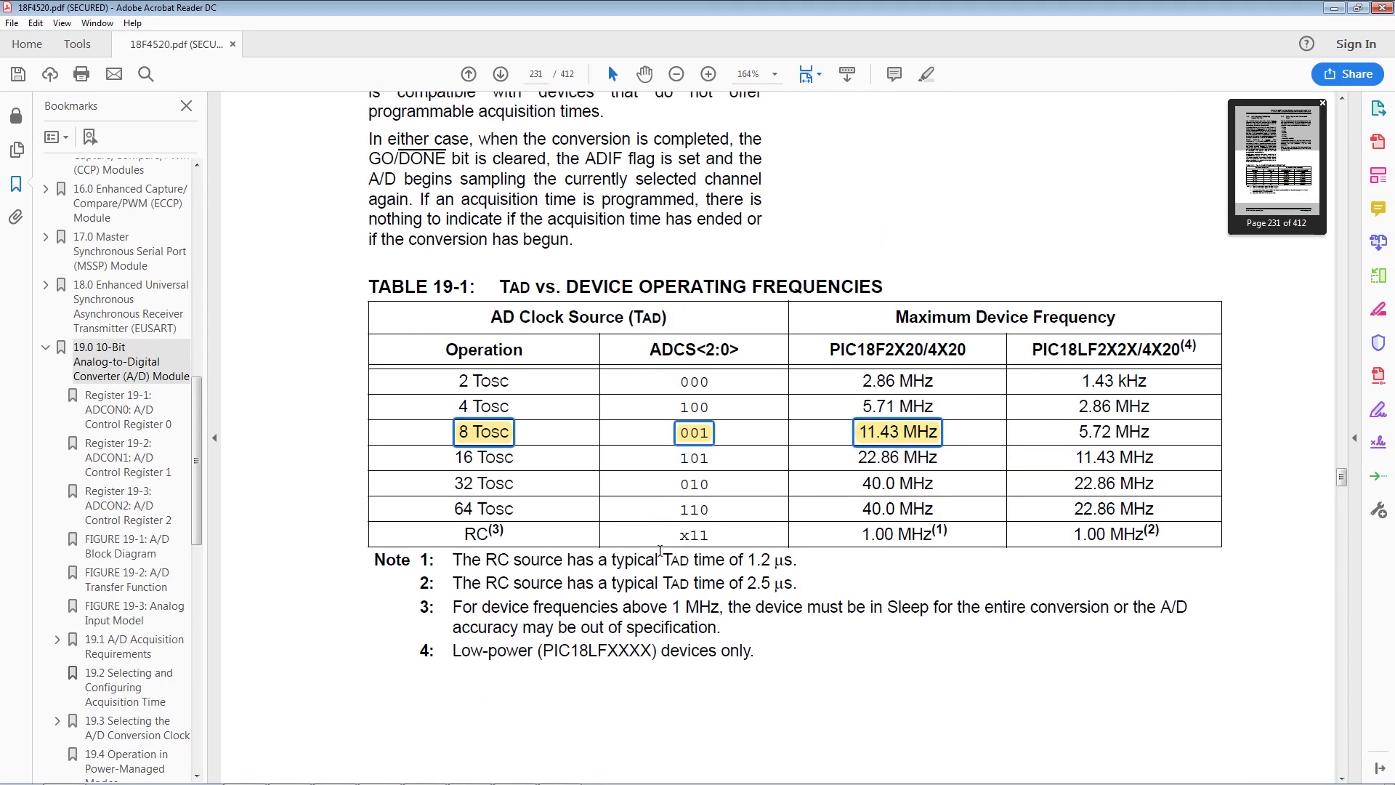
Step: Minimize the datasheet and select main.c's stdio.h and uart_layer.h include lines
left_click(1332, 8)
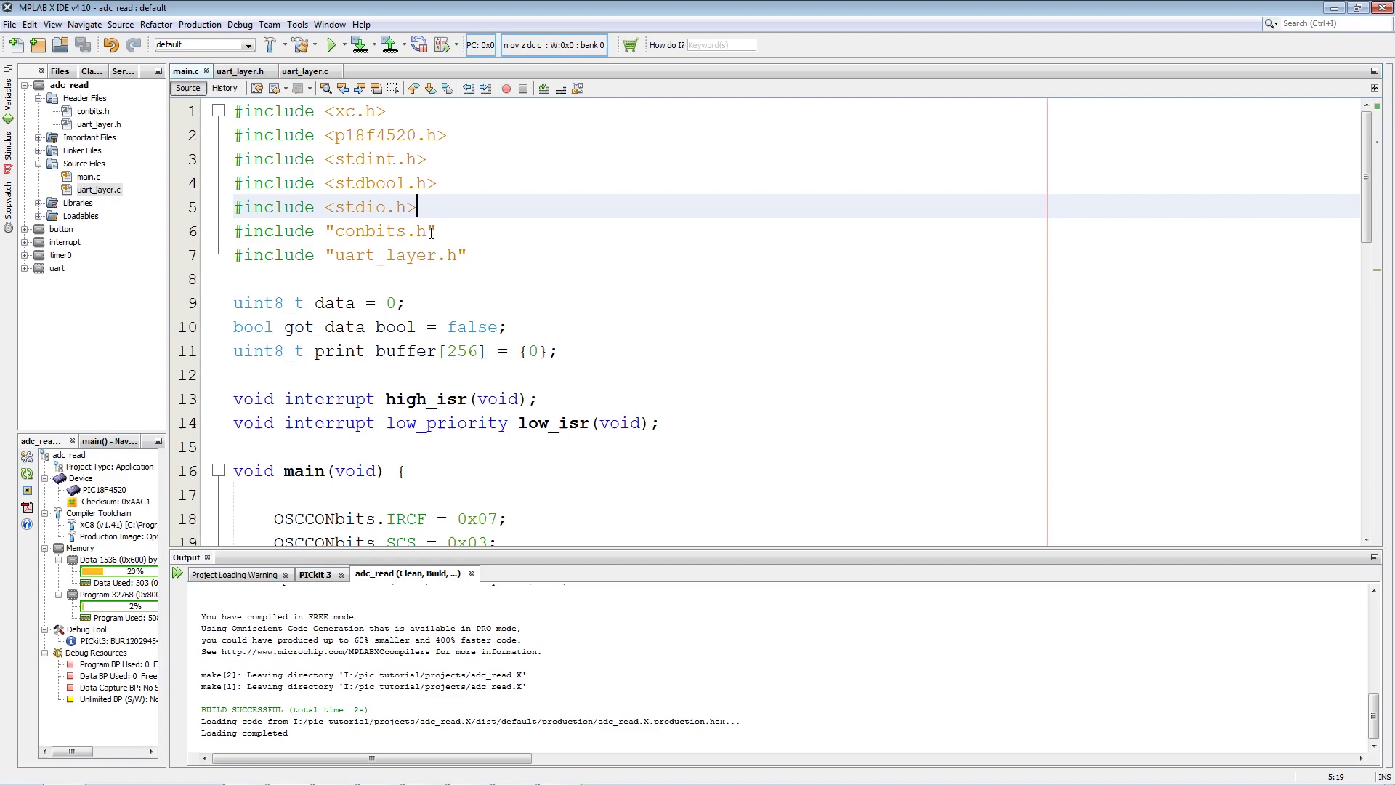
left_click_drag(435, 207, 231, 207)
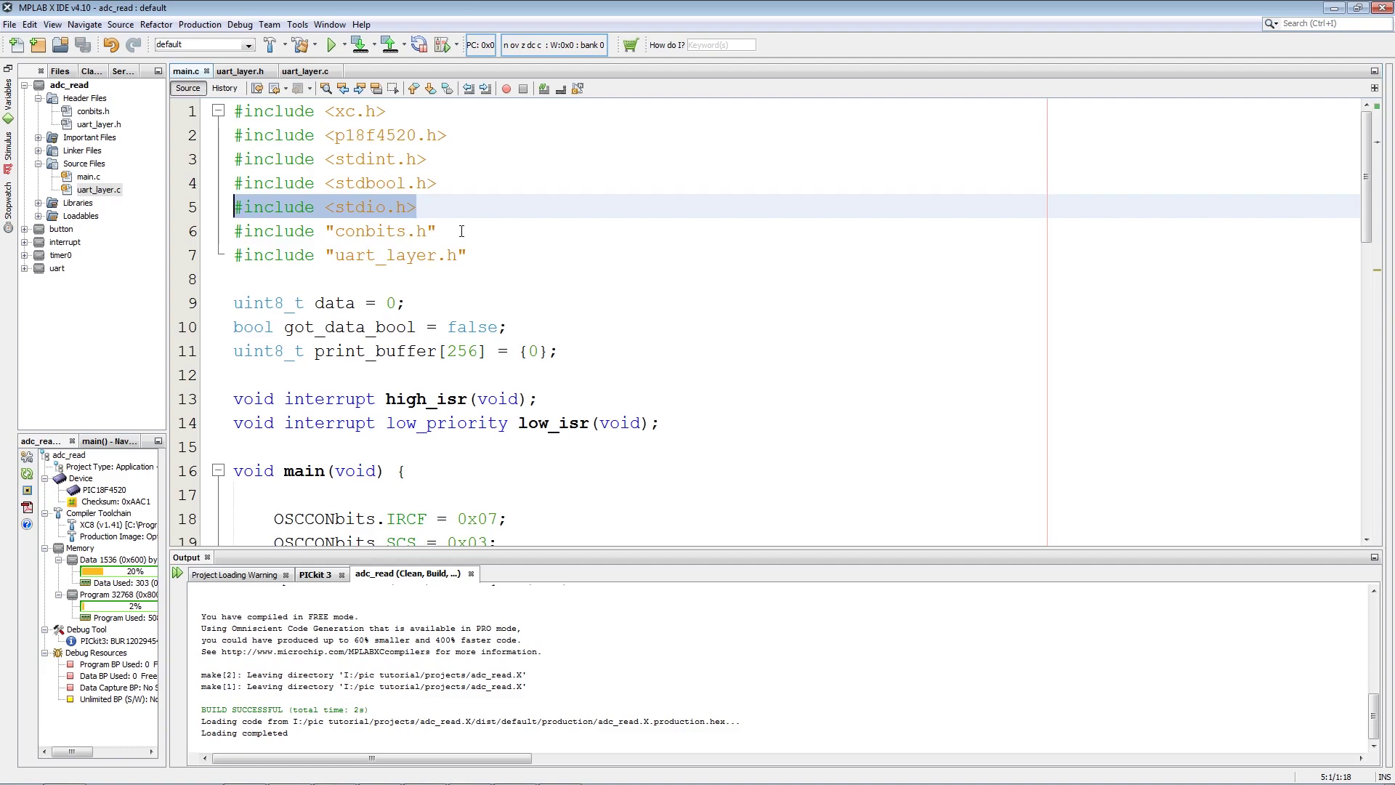
left_click_drag(467, 254, 231, 255)
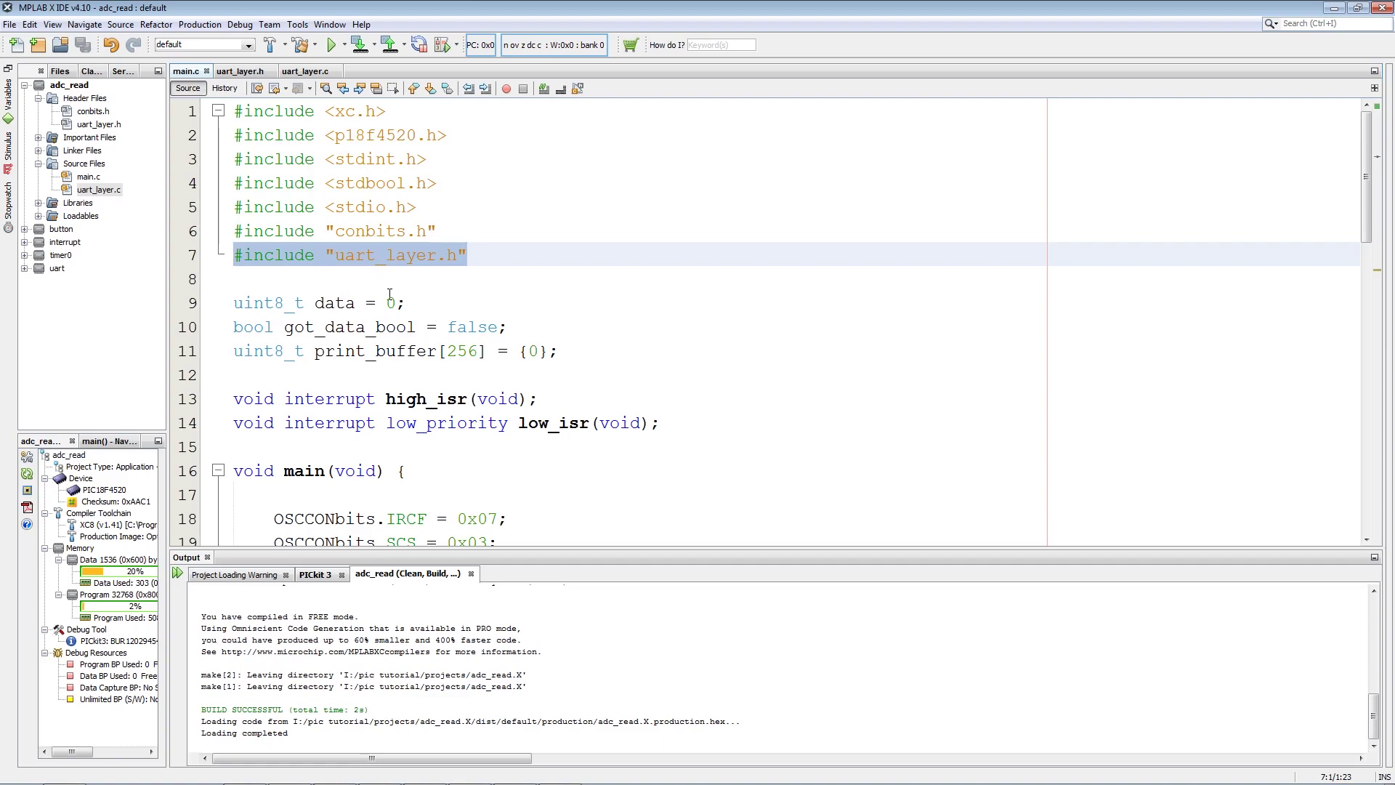
Step: Select the globals data, got_data_bool and print_buffer, then the two interrupt prototypes
double_click(335, 301)
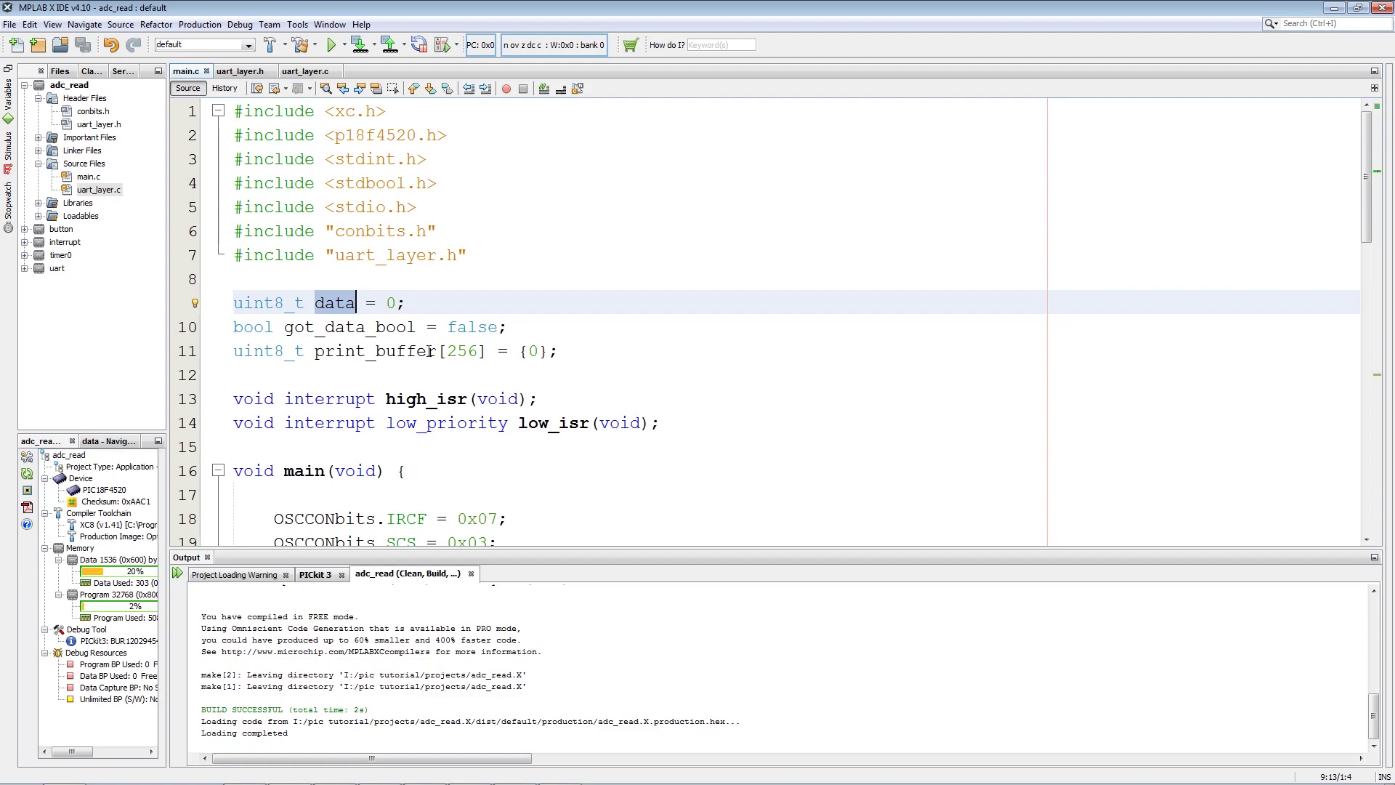
double_click(340, 328)
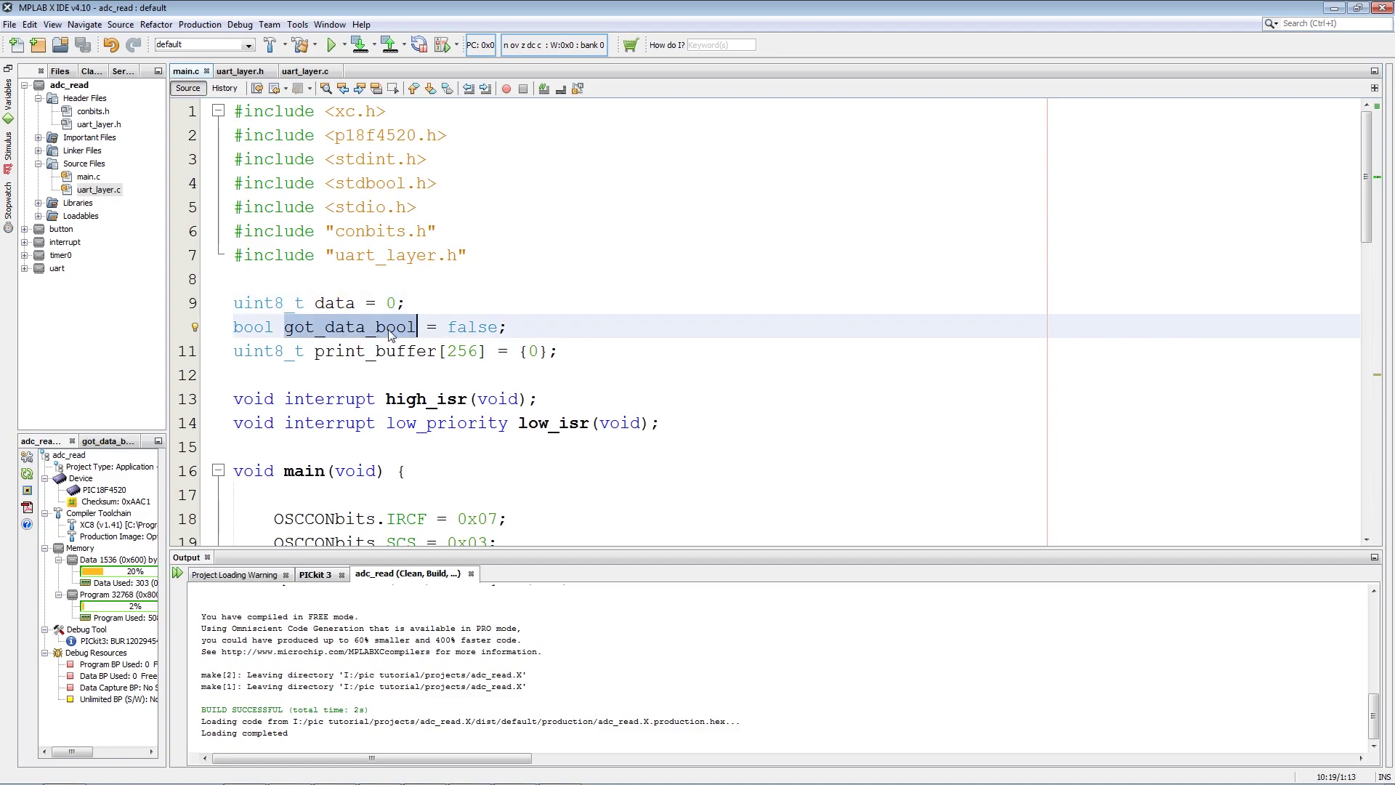
left_click_drag(533, 323, 231, 310)
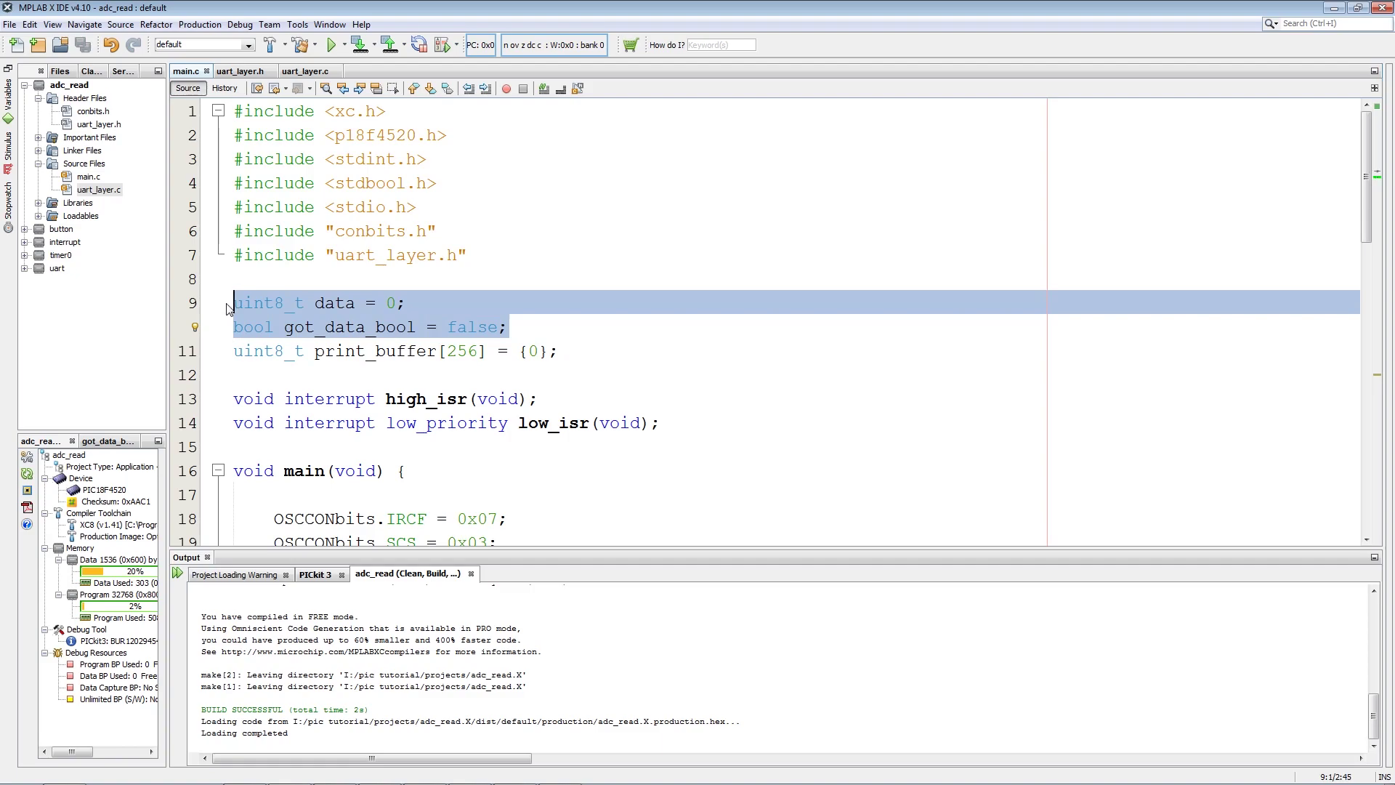
double_click(375, 352)
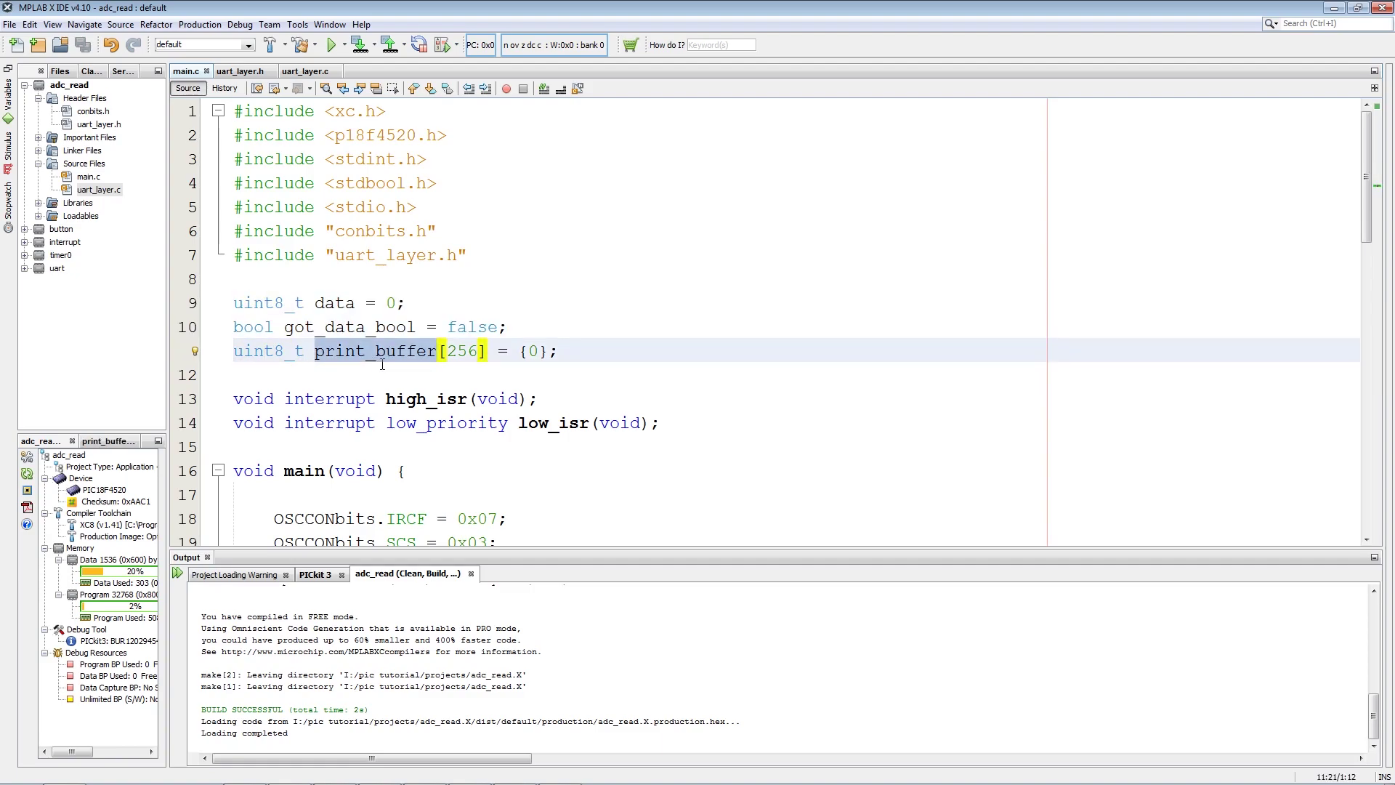
left_click_drag(660, 423, 227, 400)
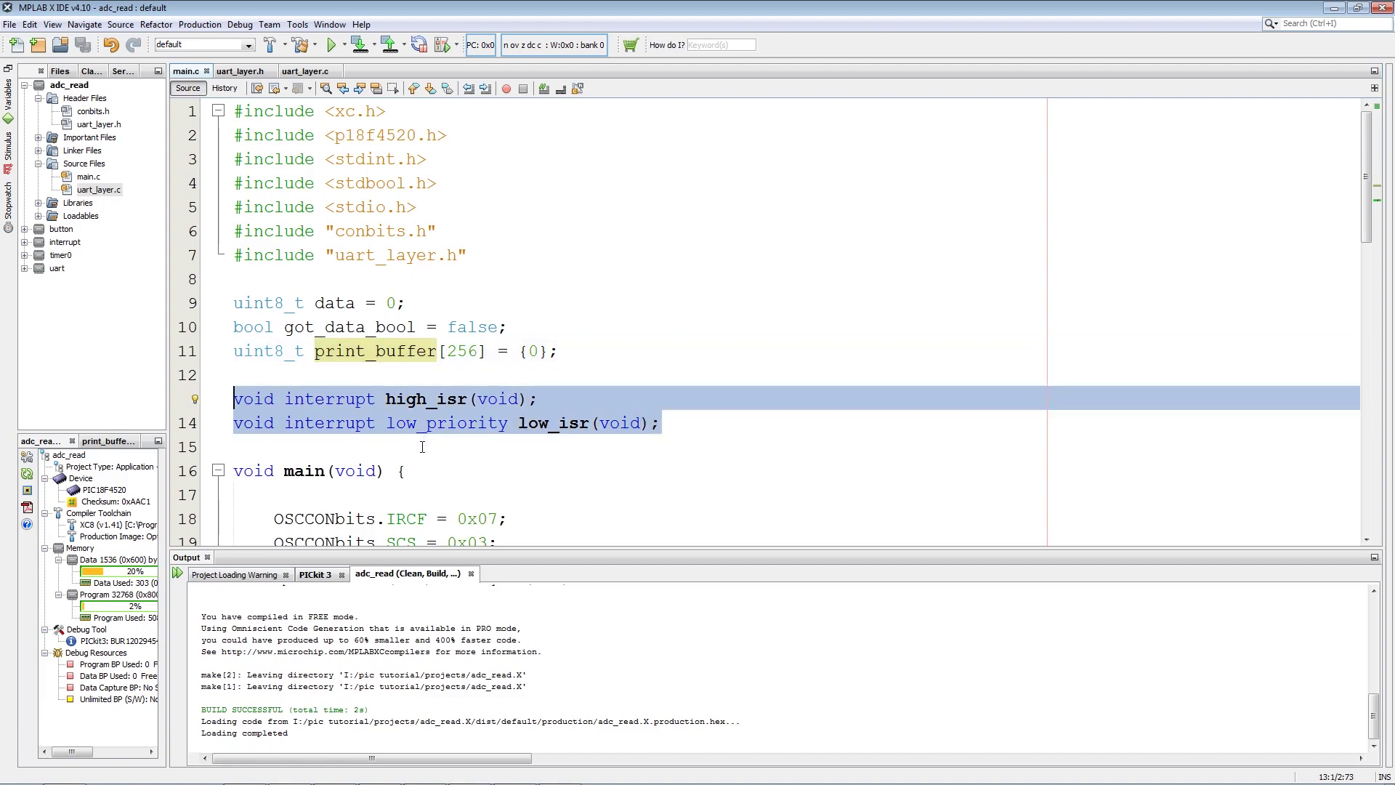
left_click(406, 471)
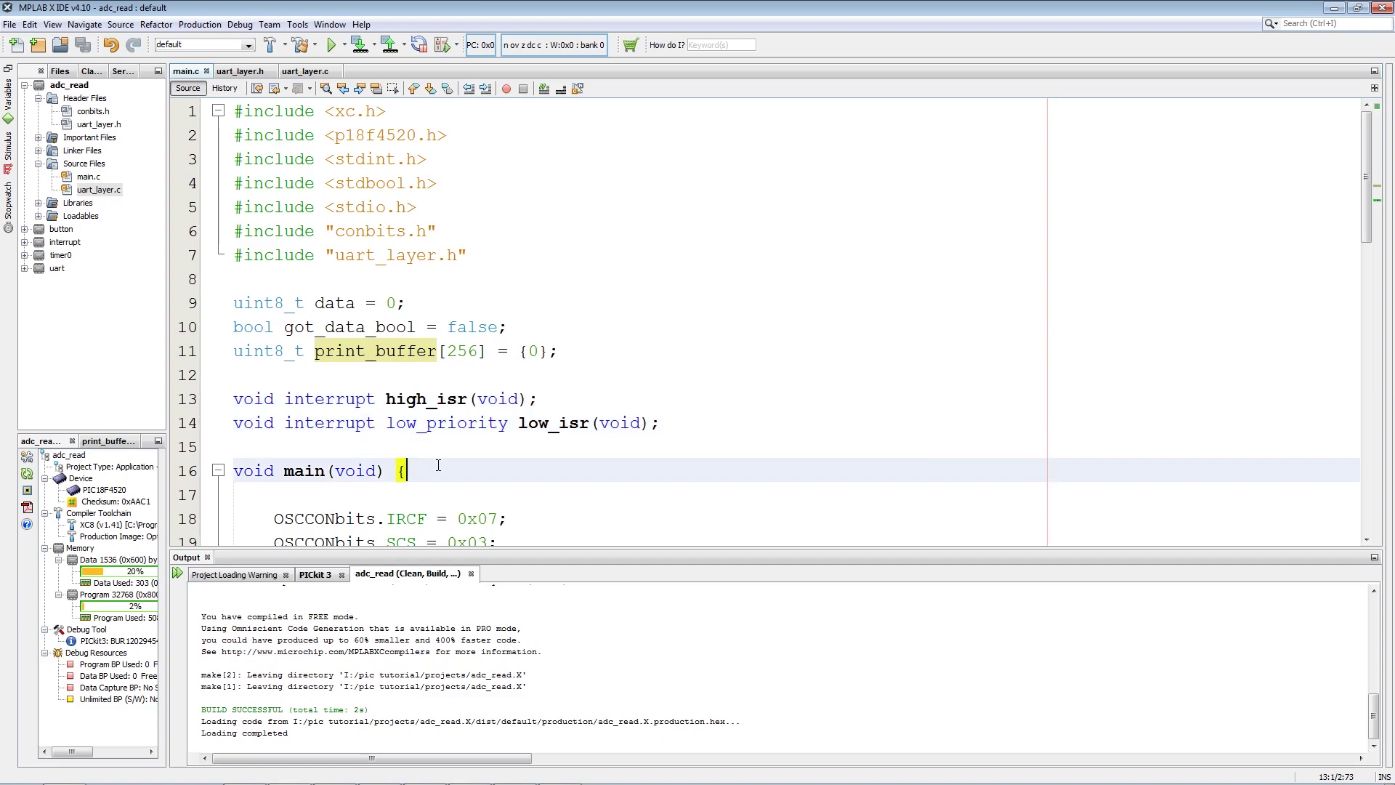
scroll(589, 463, "down", 2)
scroll(589, 462, "down", 1)
left_click_drag(540, 350, 165, 296)
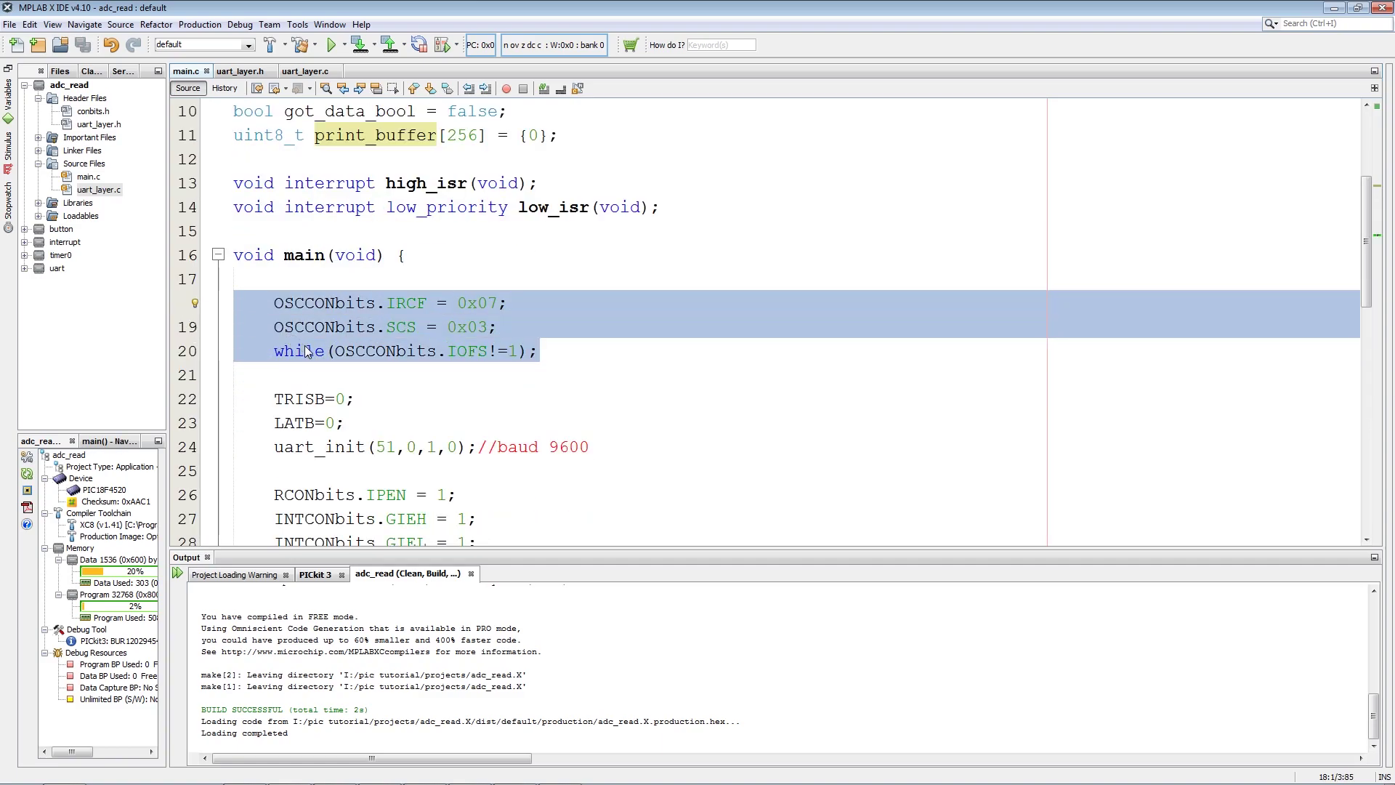
left_click_drag(365, 400, 226, 401)
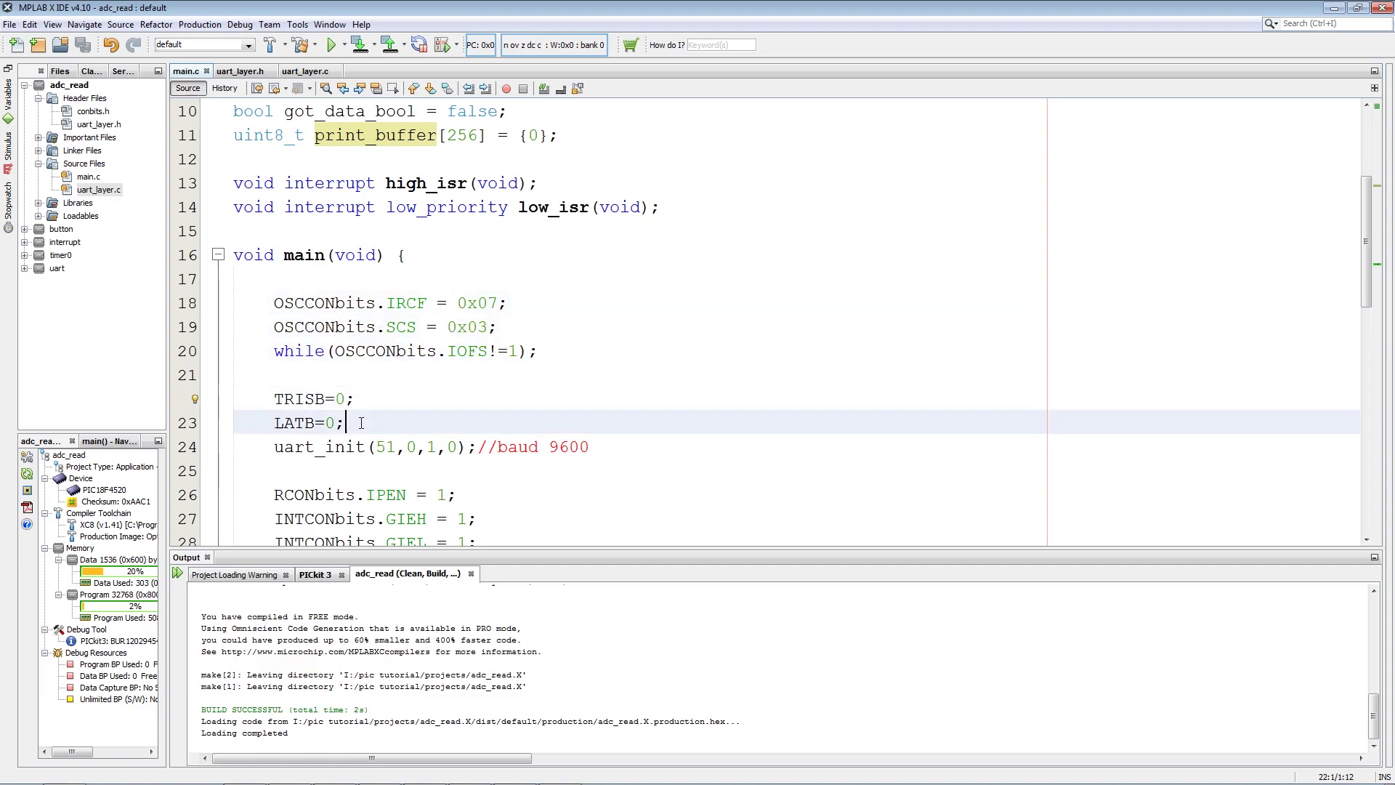
left_click_drag(347, 423, 227, 425)
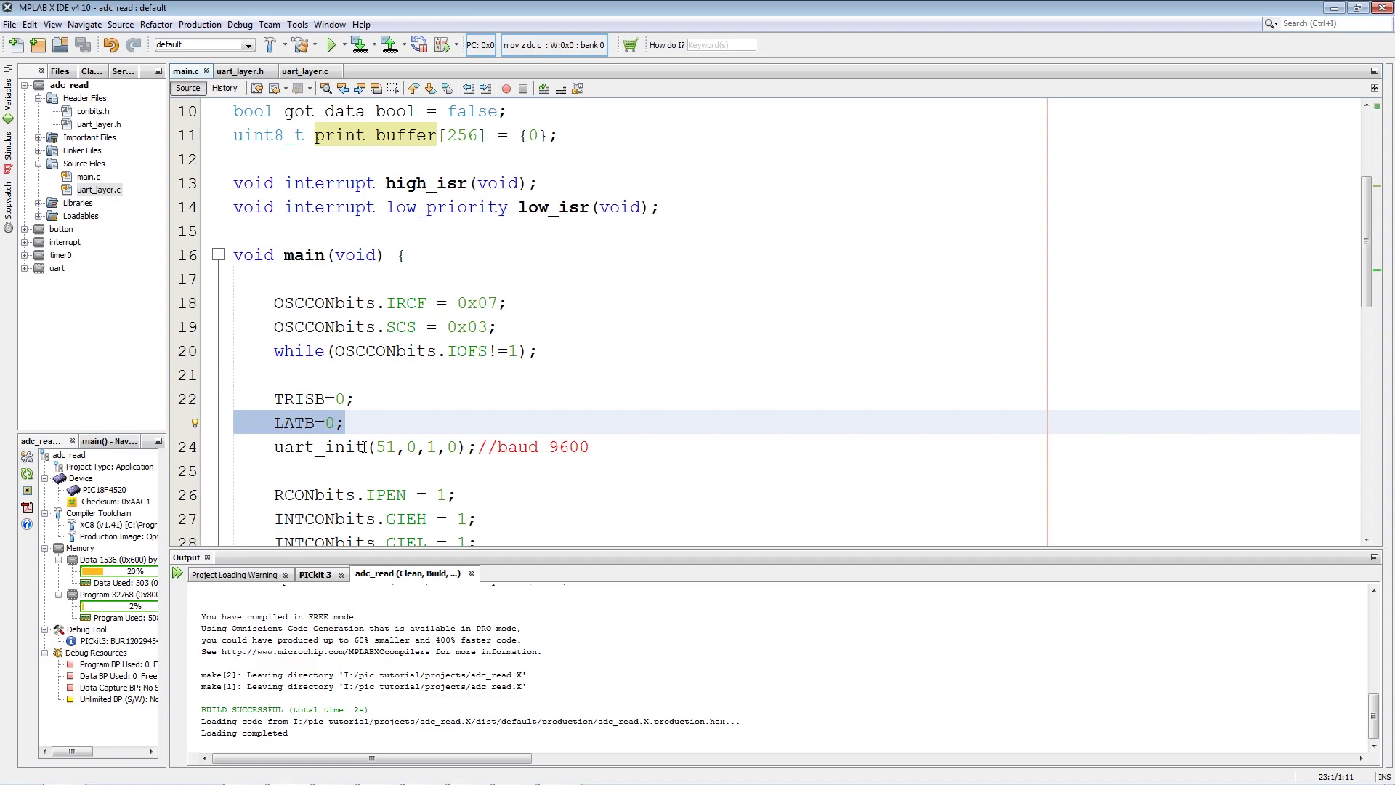
double_click(333, 449)
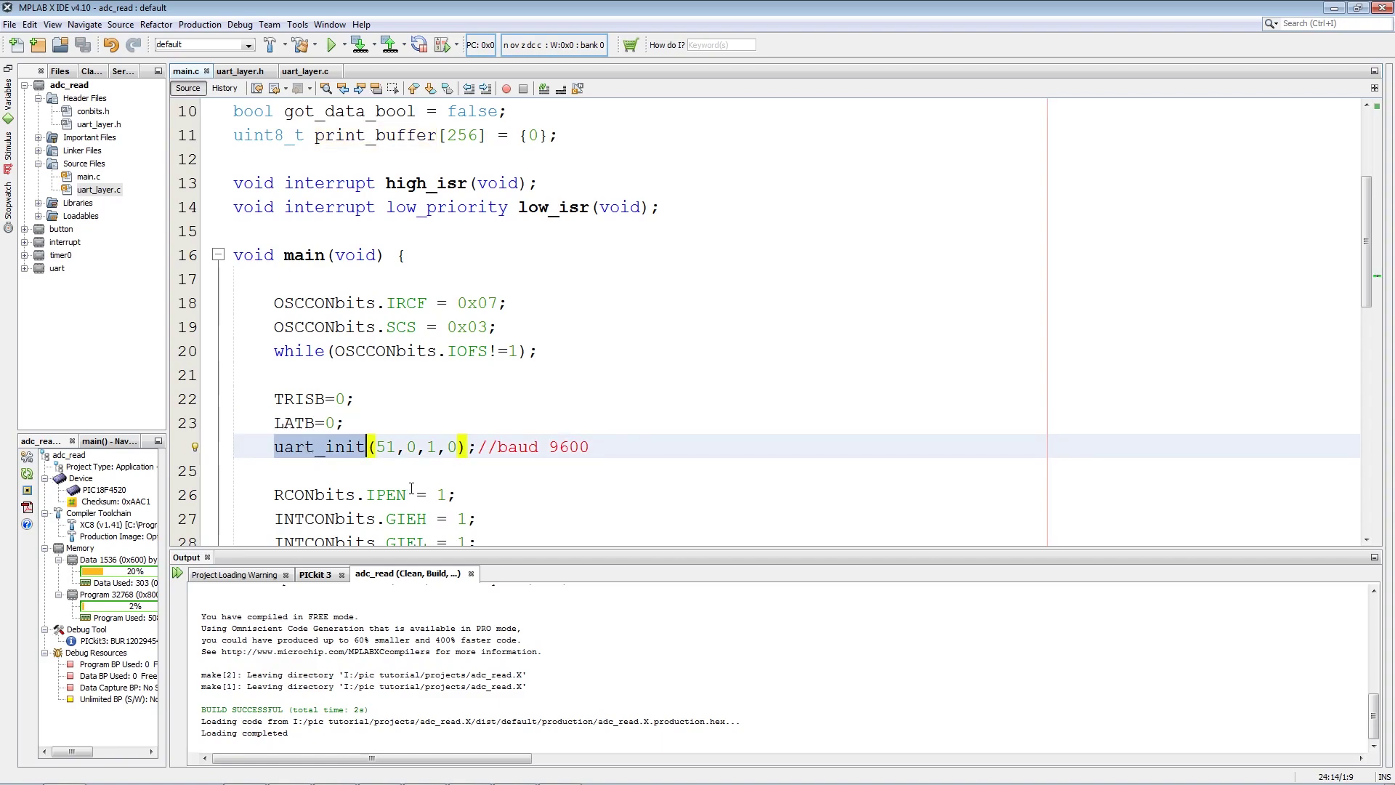
double_click(567, 446)
scroll(556, 447, "down", 2)
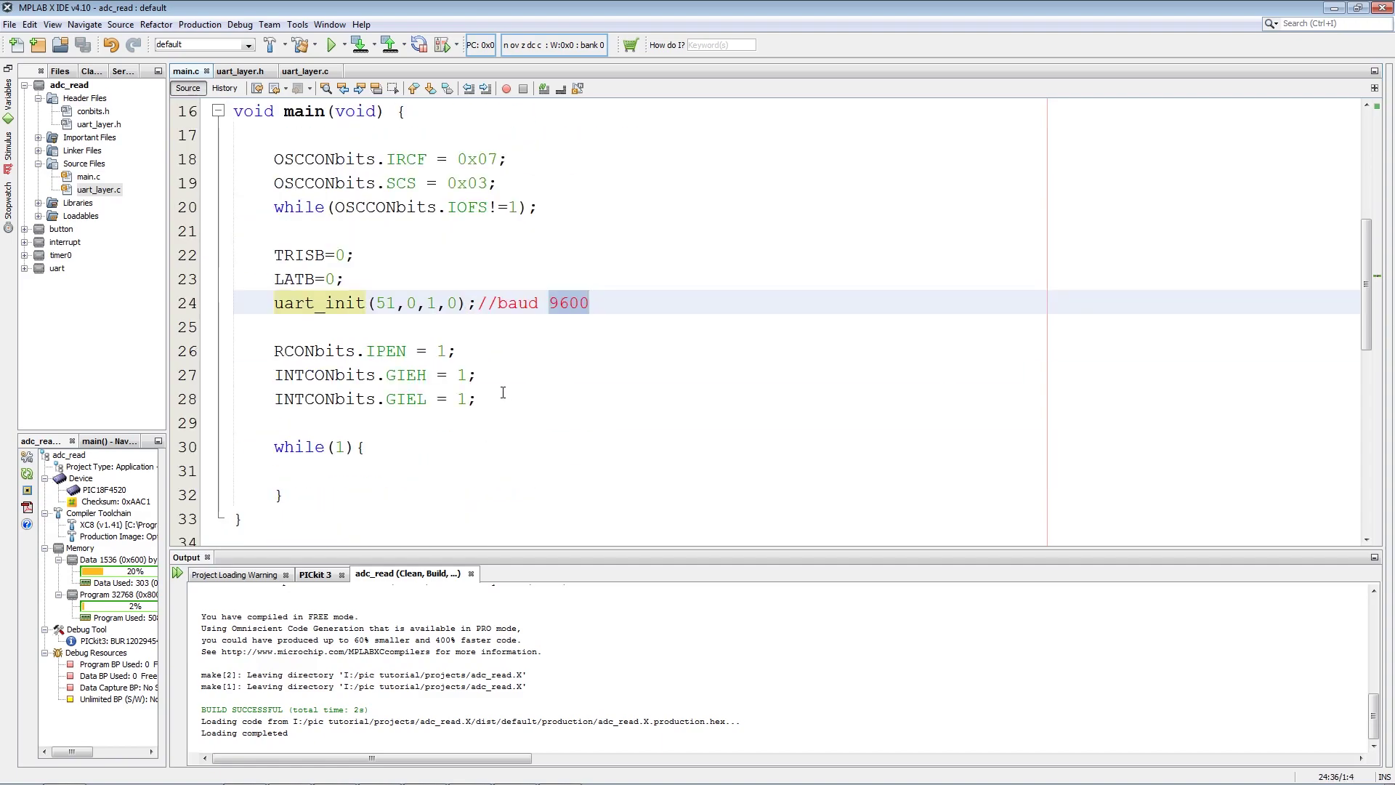
left_click_drag(480, 399, 236, 351)
scroll(442, 491, "down", 5)
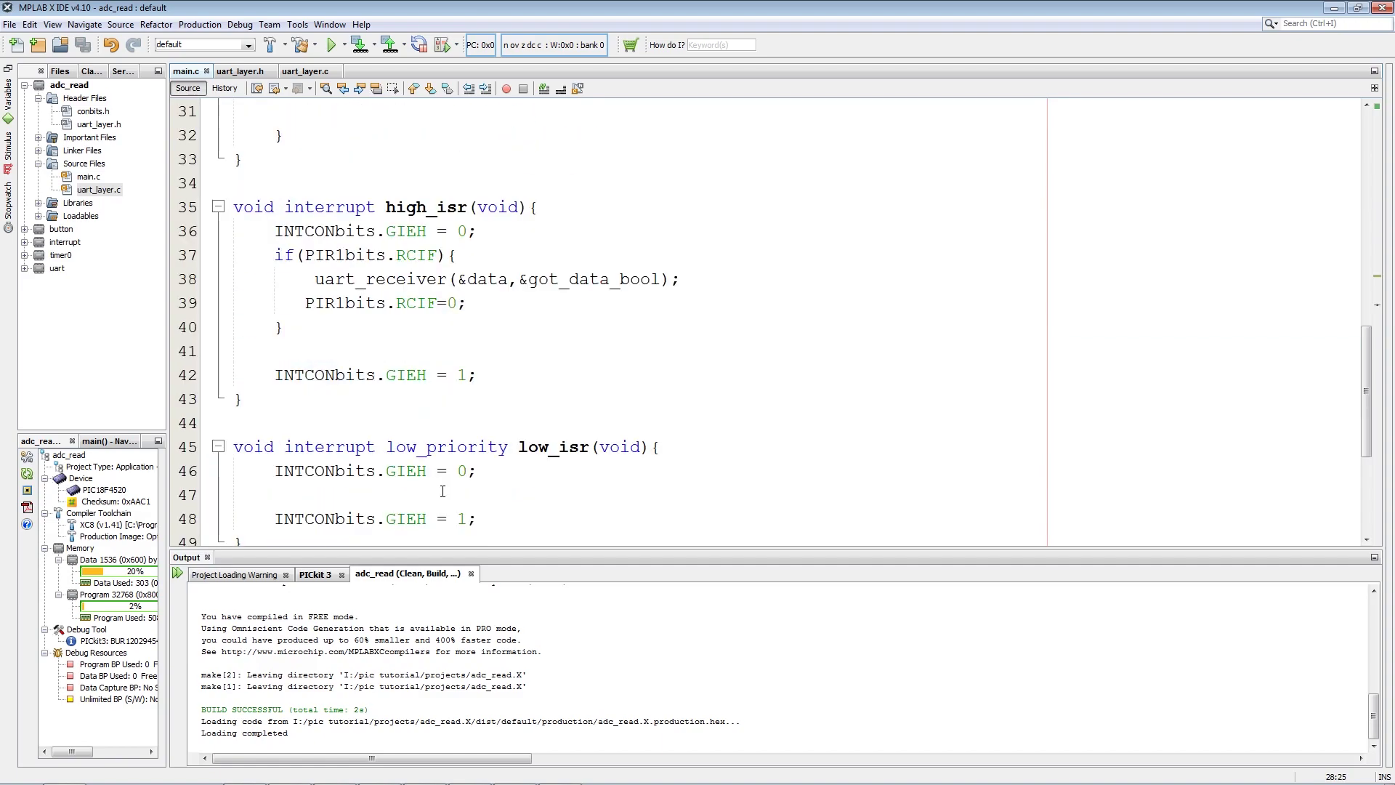
left_click(430, 208)
left_click(446, 279)
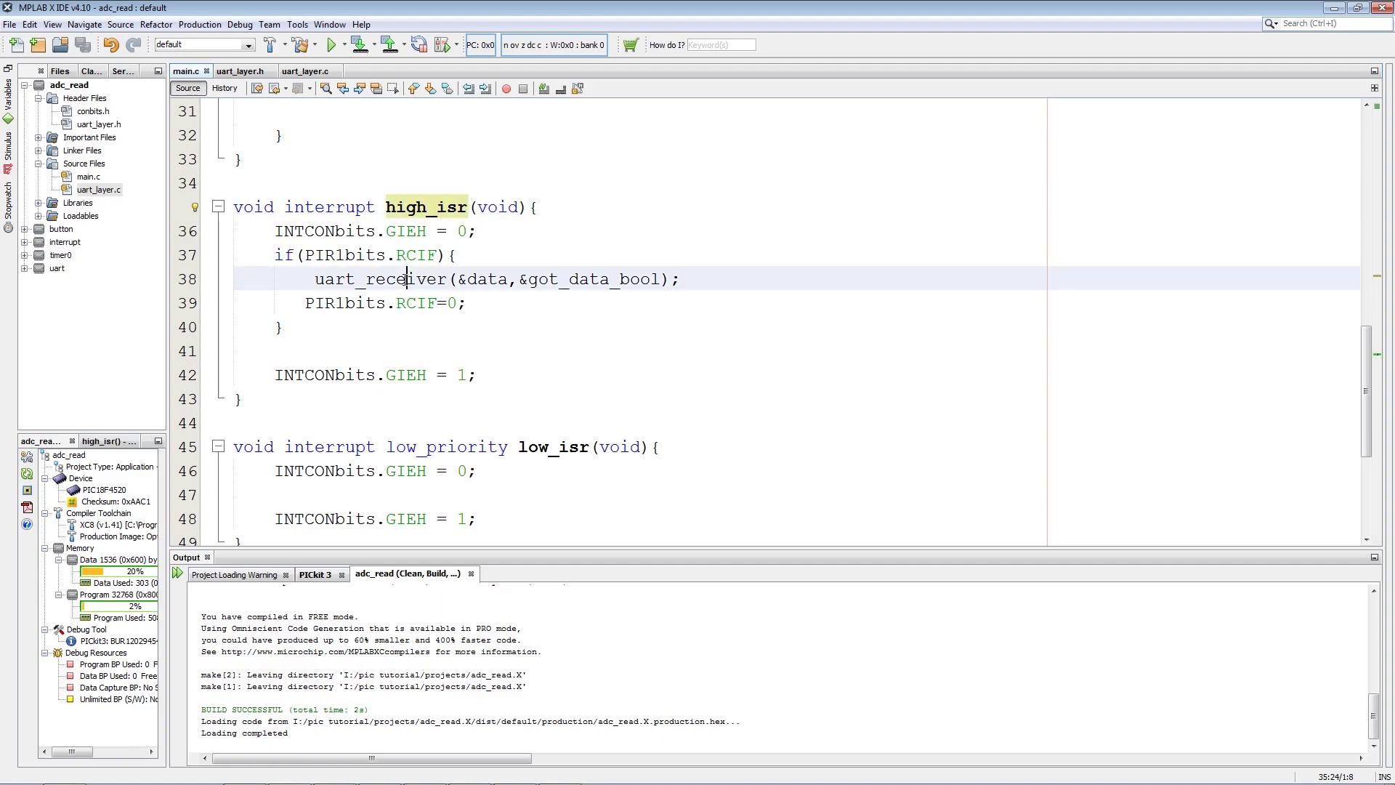
left_click(375, 376)
scroll(364, 407, "down", 2)
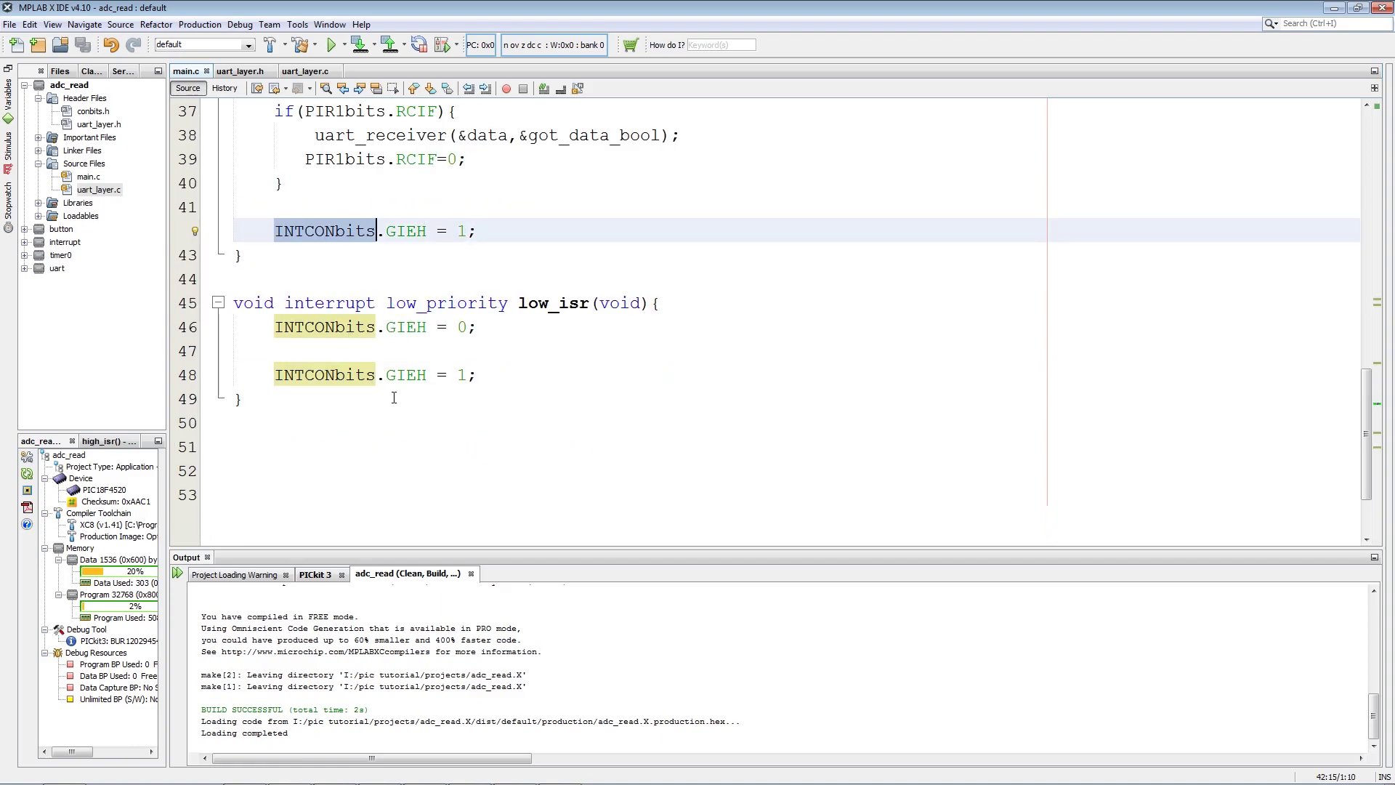
scroll(382, 404, "up", 1)
scroll(421, 418, "up", 1)
scroll(421, 418, "up", 2)
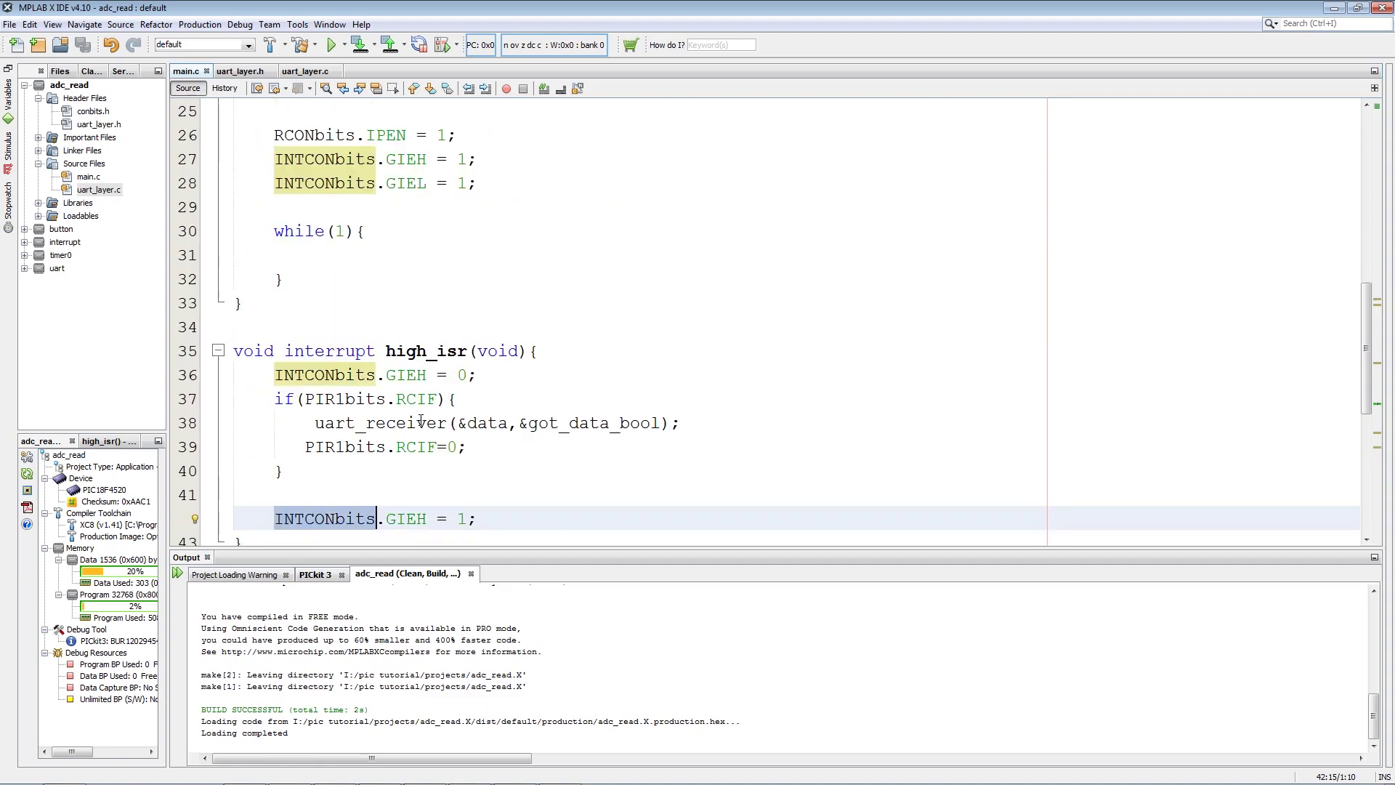
scroll(422, 418, "up", 1)
scroll(665, 388, "up", 3)
left_click(666, 386)
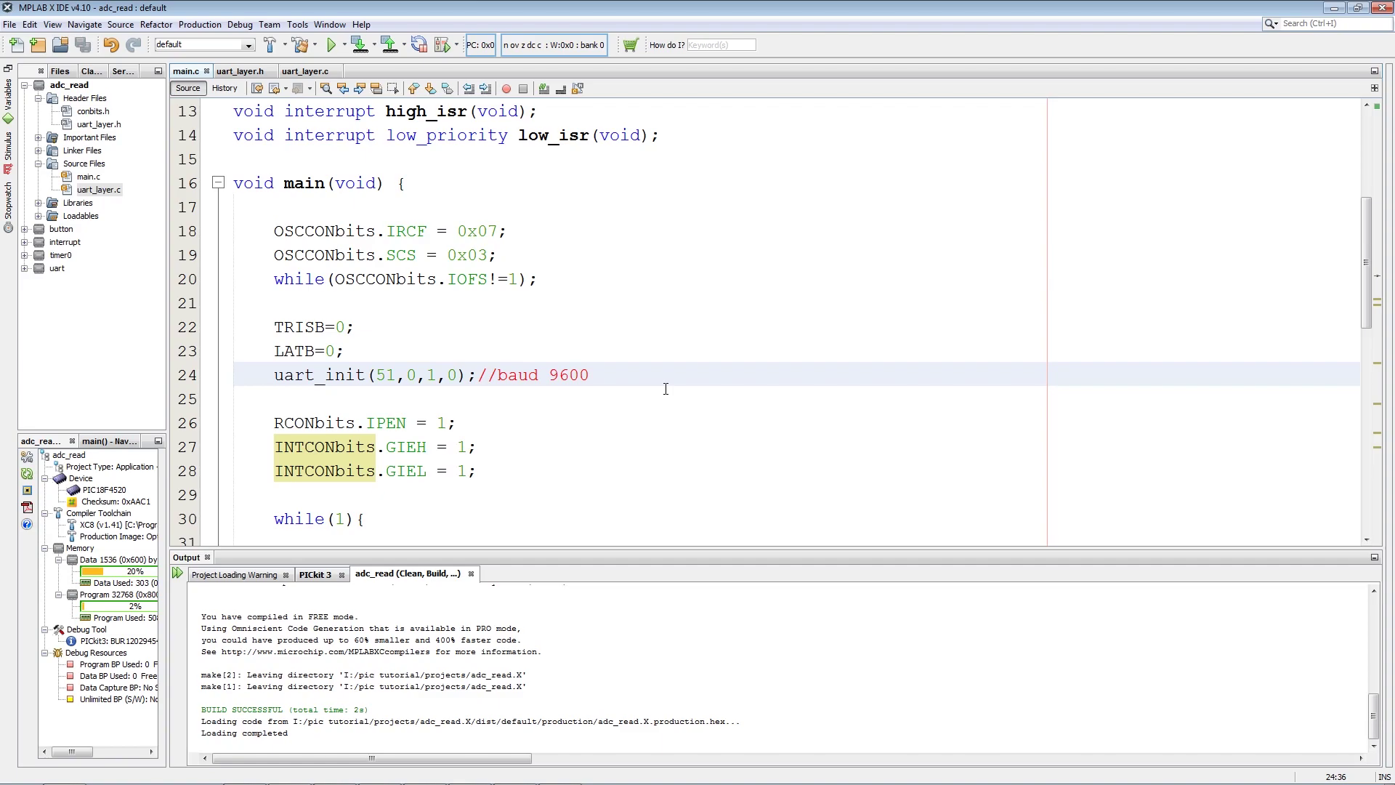
Step: Add TRISAbits.RA0 = 1; below the UART setup to make RA0 an input
key("Return")
key("Return")
type("TRISA")
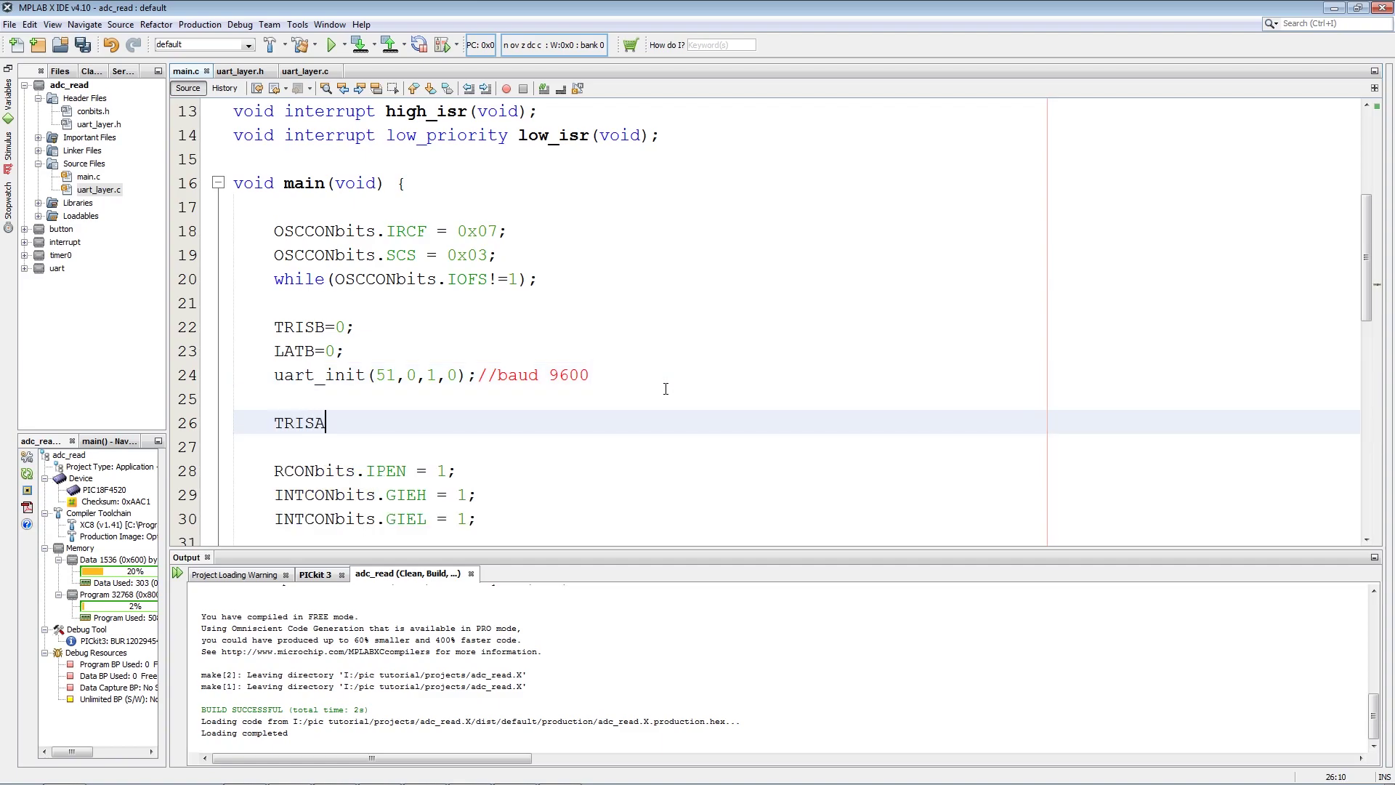
type("bi")
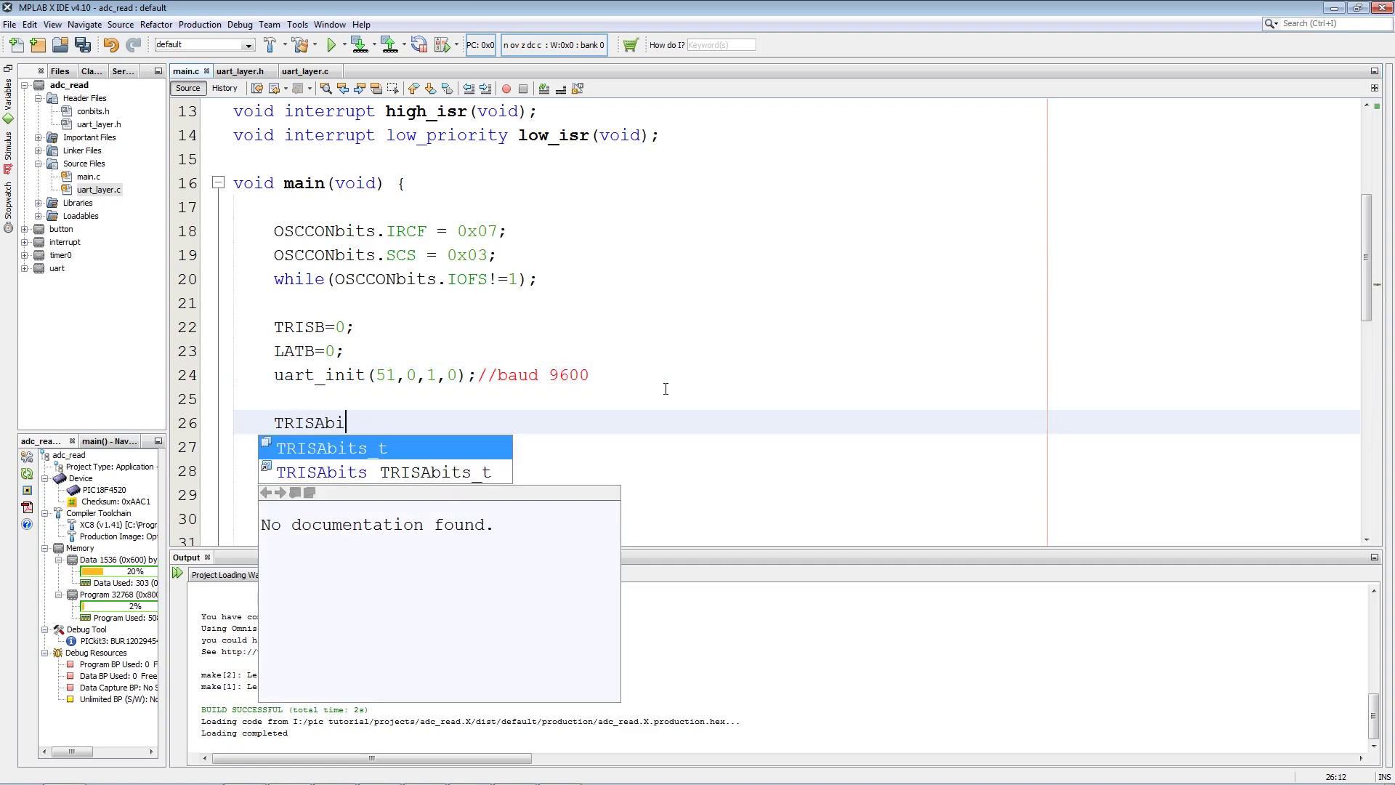
key("Down")
key("Return")
type(".RA")
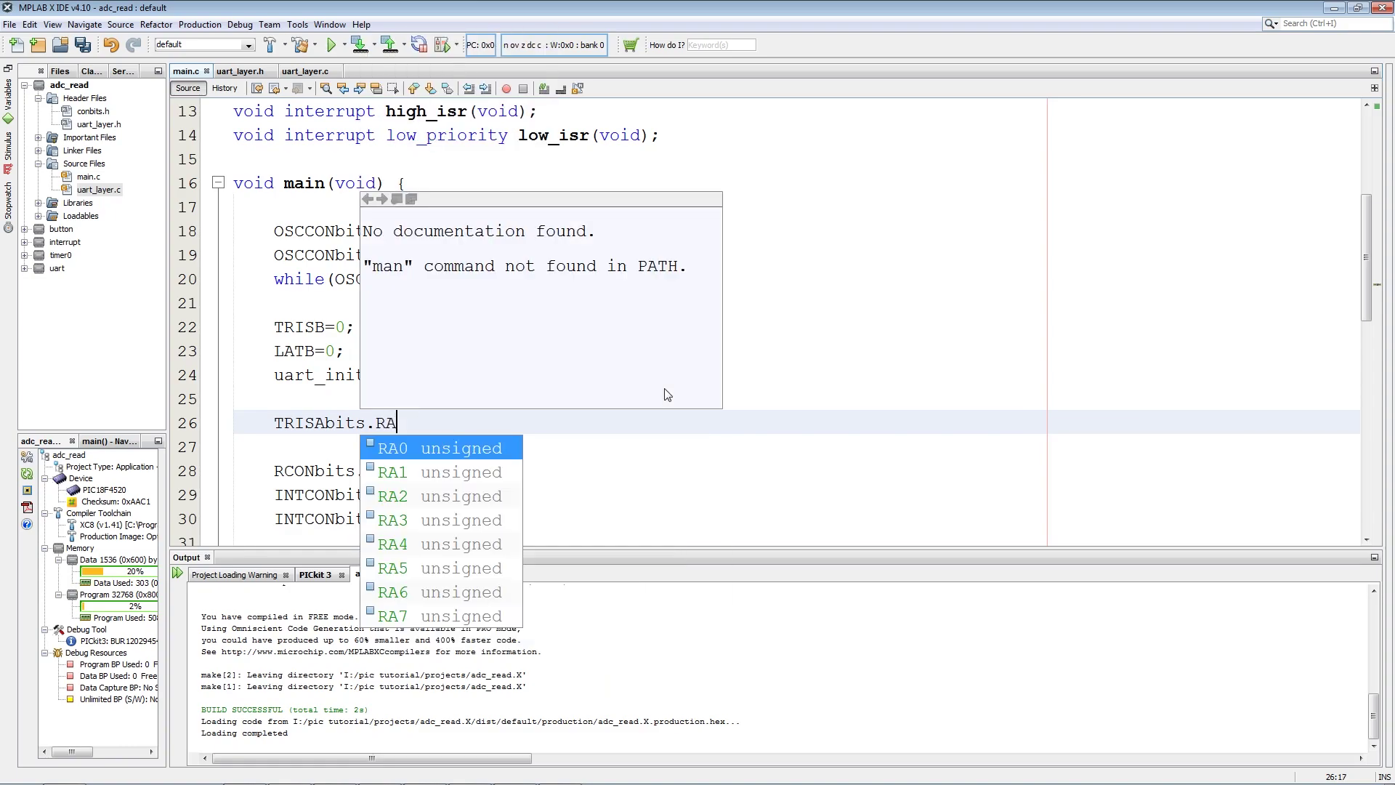
type("0 = 1")
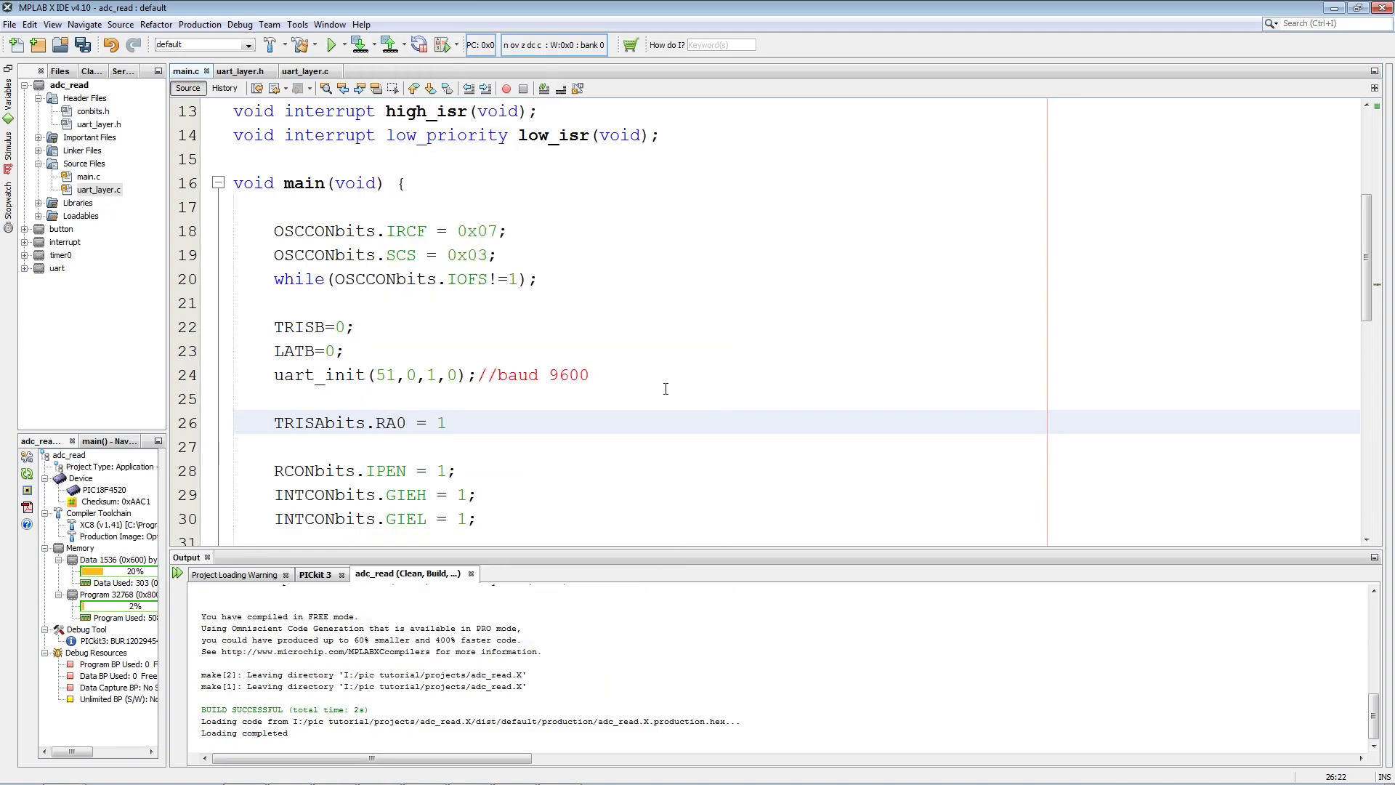
Step: Add ADCON1bits.VCFG0 = 0; and duplicate it as ADCON1bits.VCFG1 = 0;
key("Return")
key("Return")
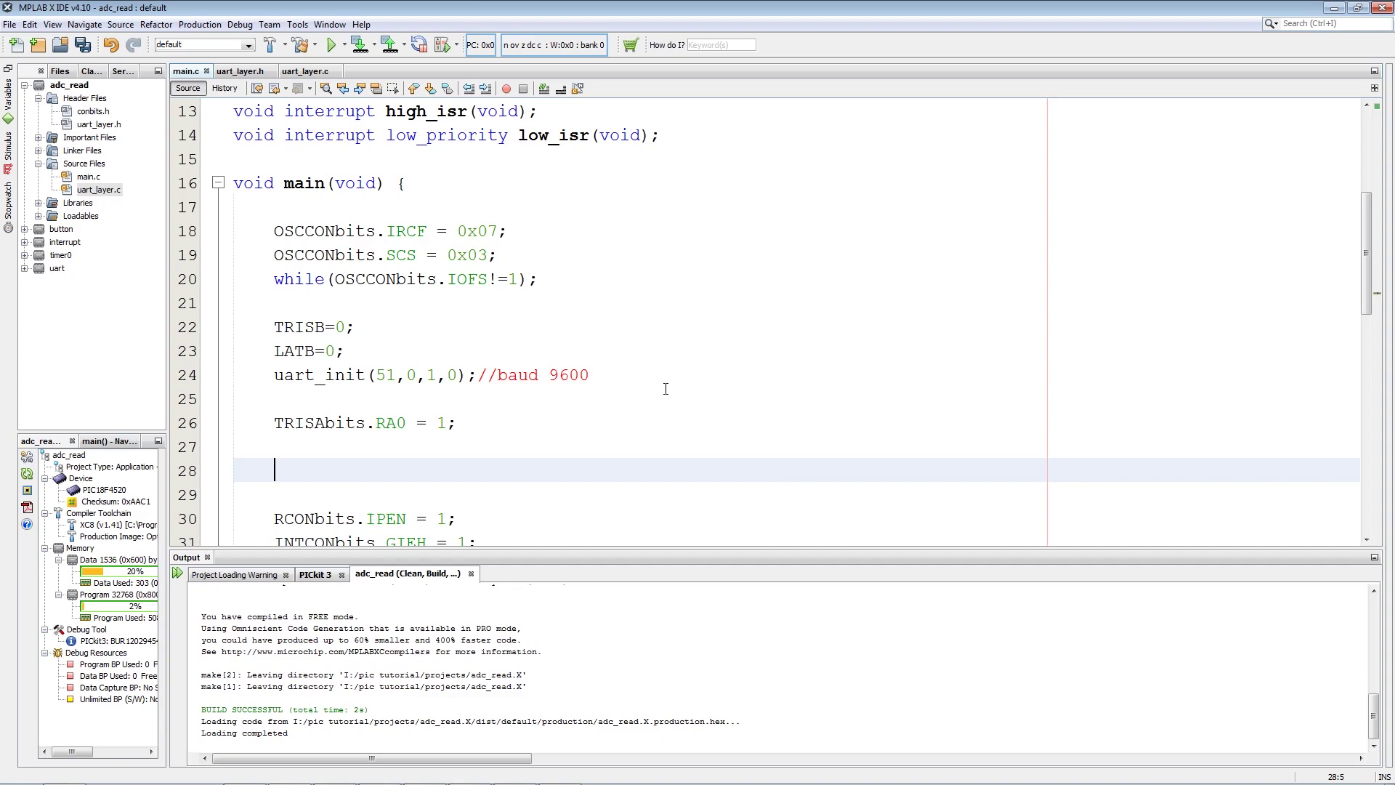
type("ADCON1")
type("bits")
type(".VCFG0 ")
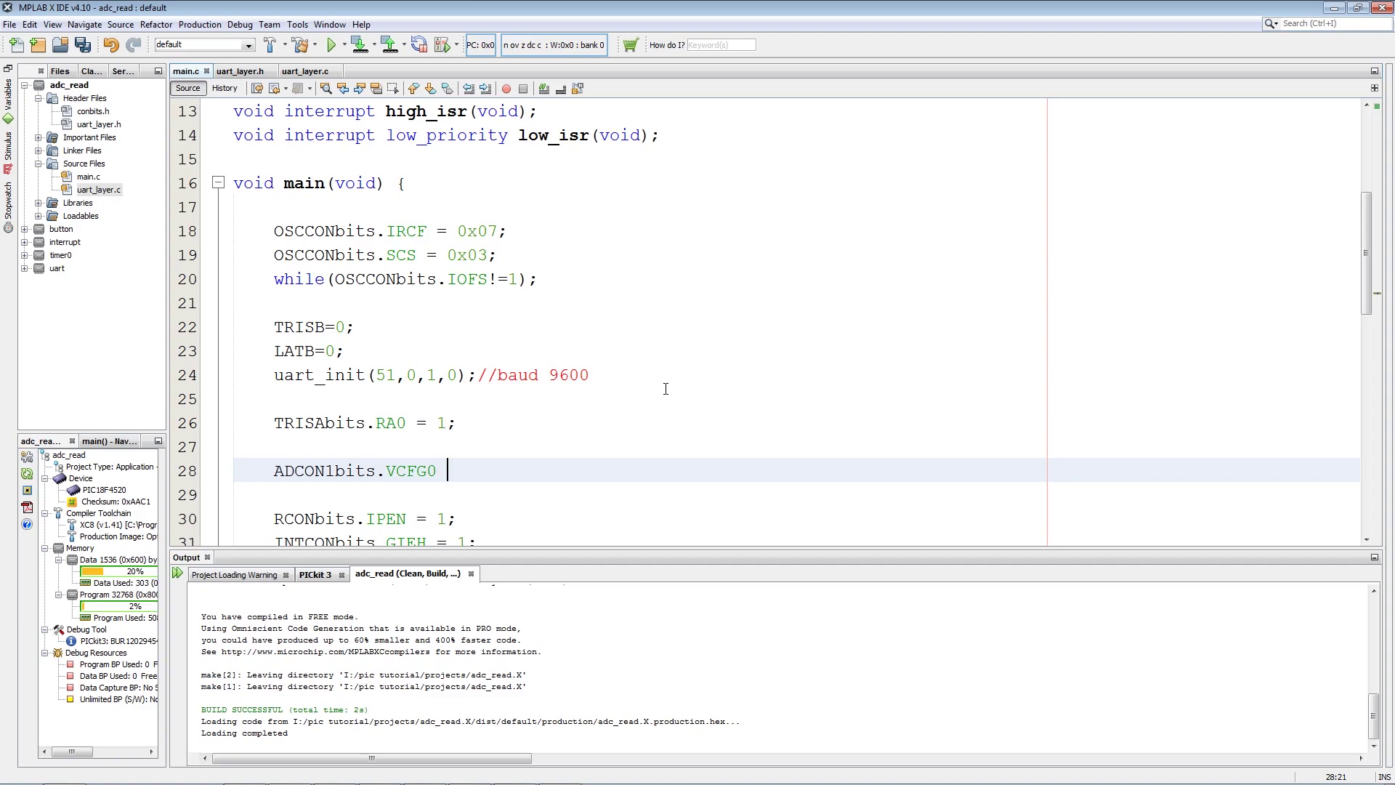
type("= 0")
type(";")
key("shift+Home")
key("ctrl+c")
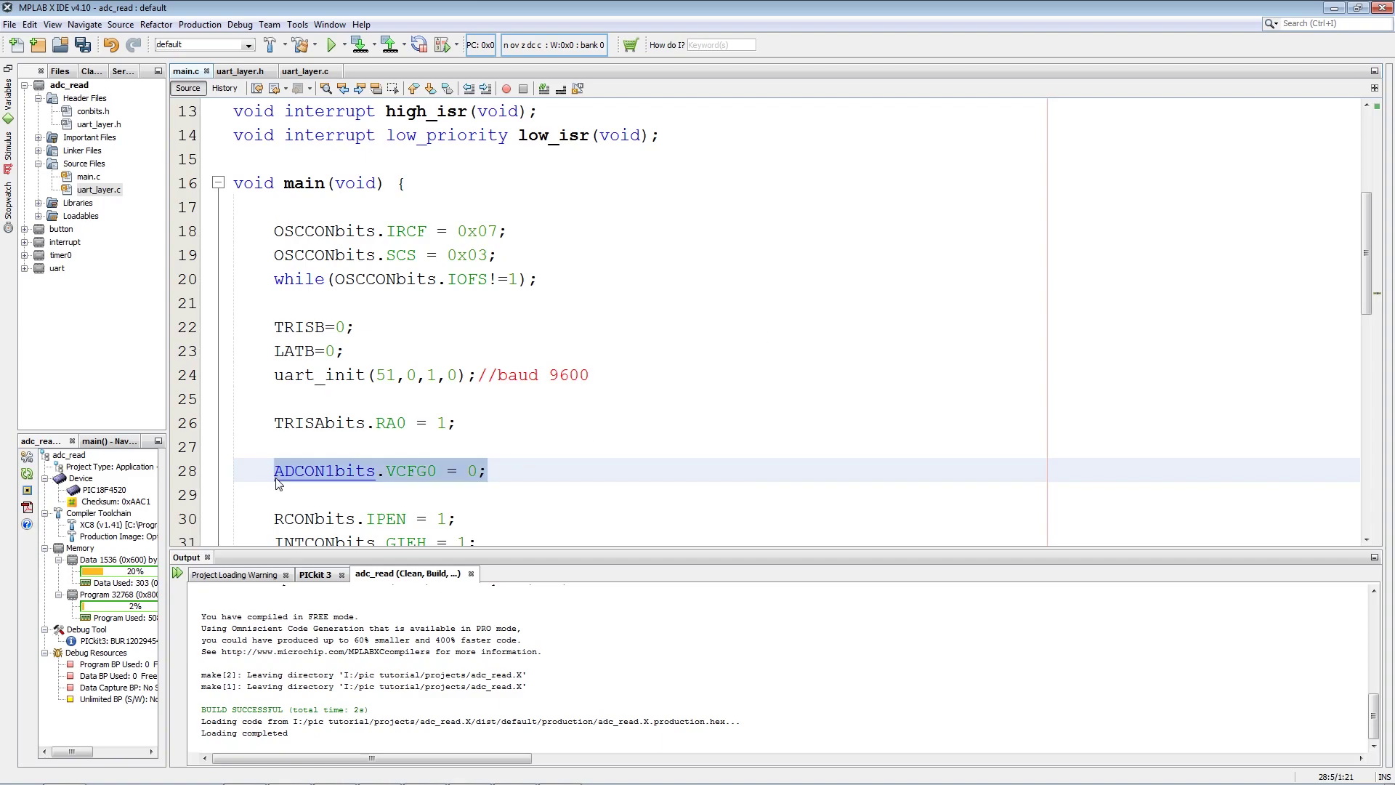
key("End")
key("Return")
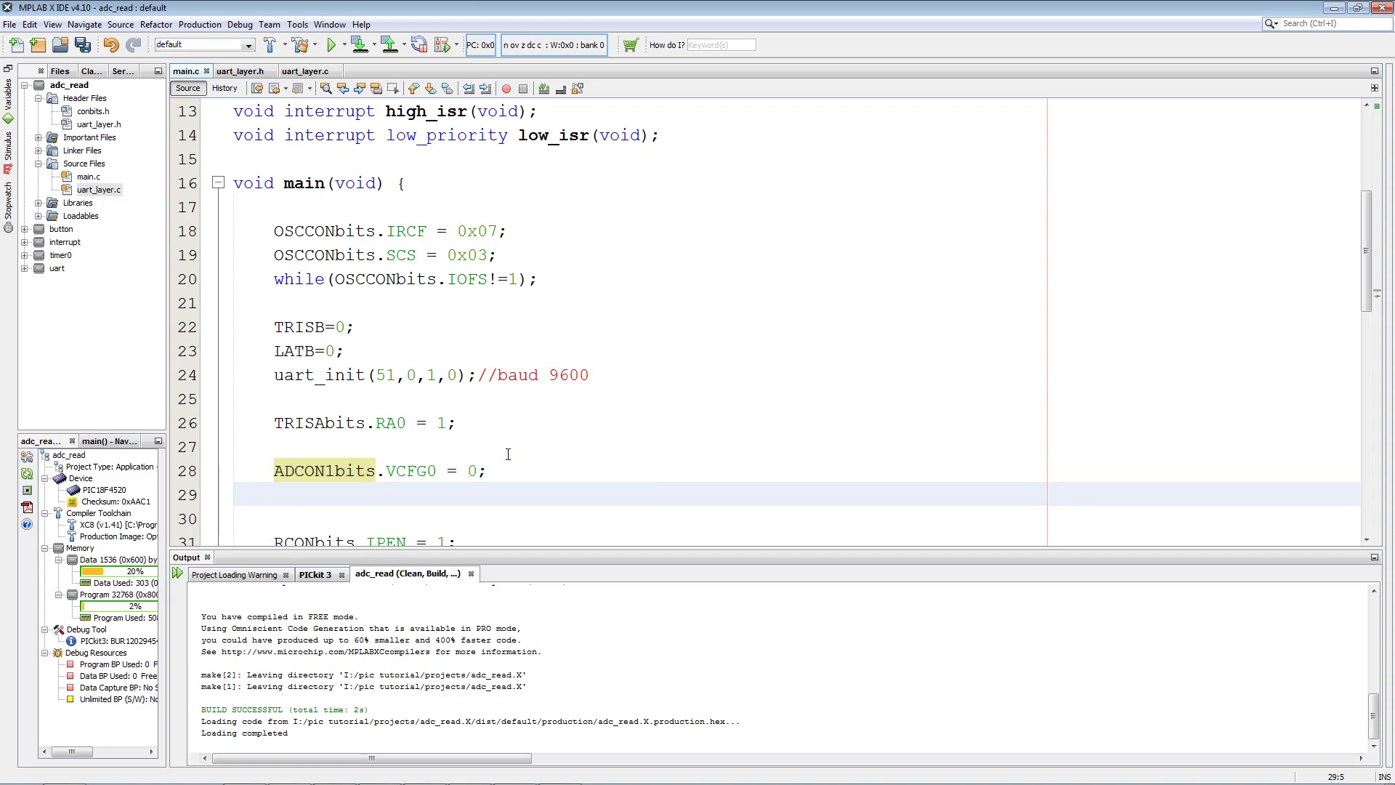
key("ctrl+v")
key("Left")
key("Left")
key("BackSpace")
type("1")
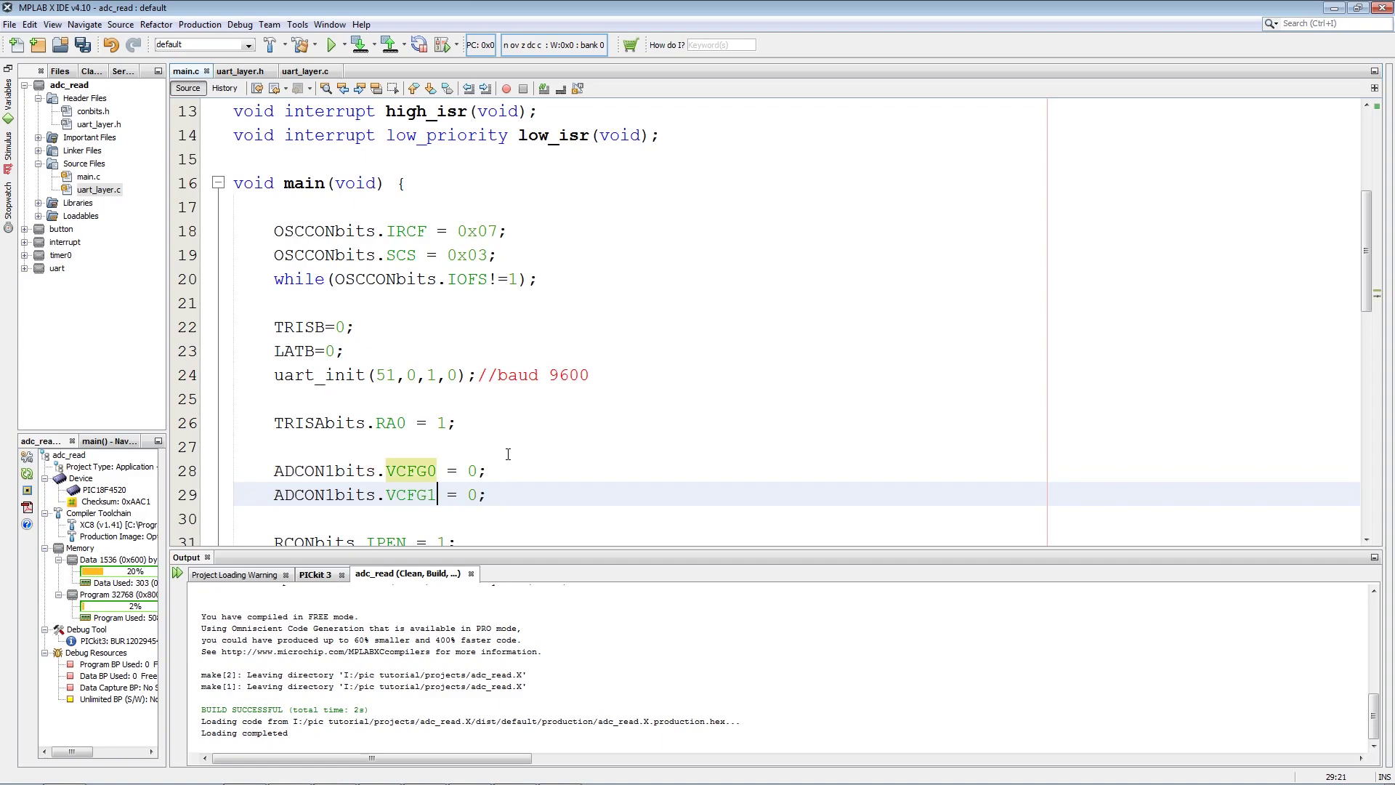
key("End")
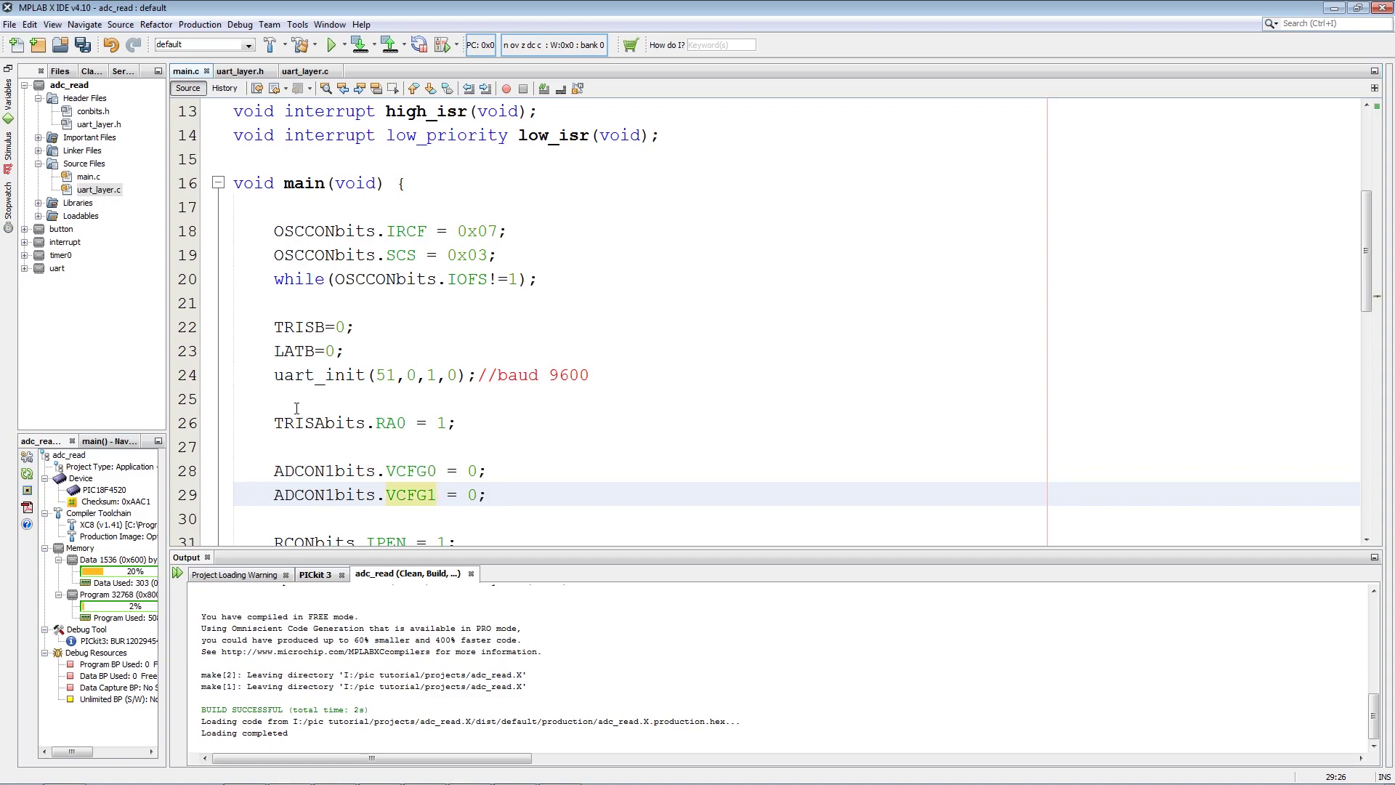
scroll(301, 409, "down", 2)
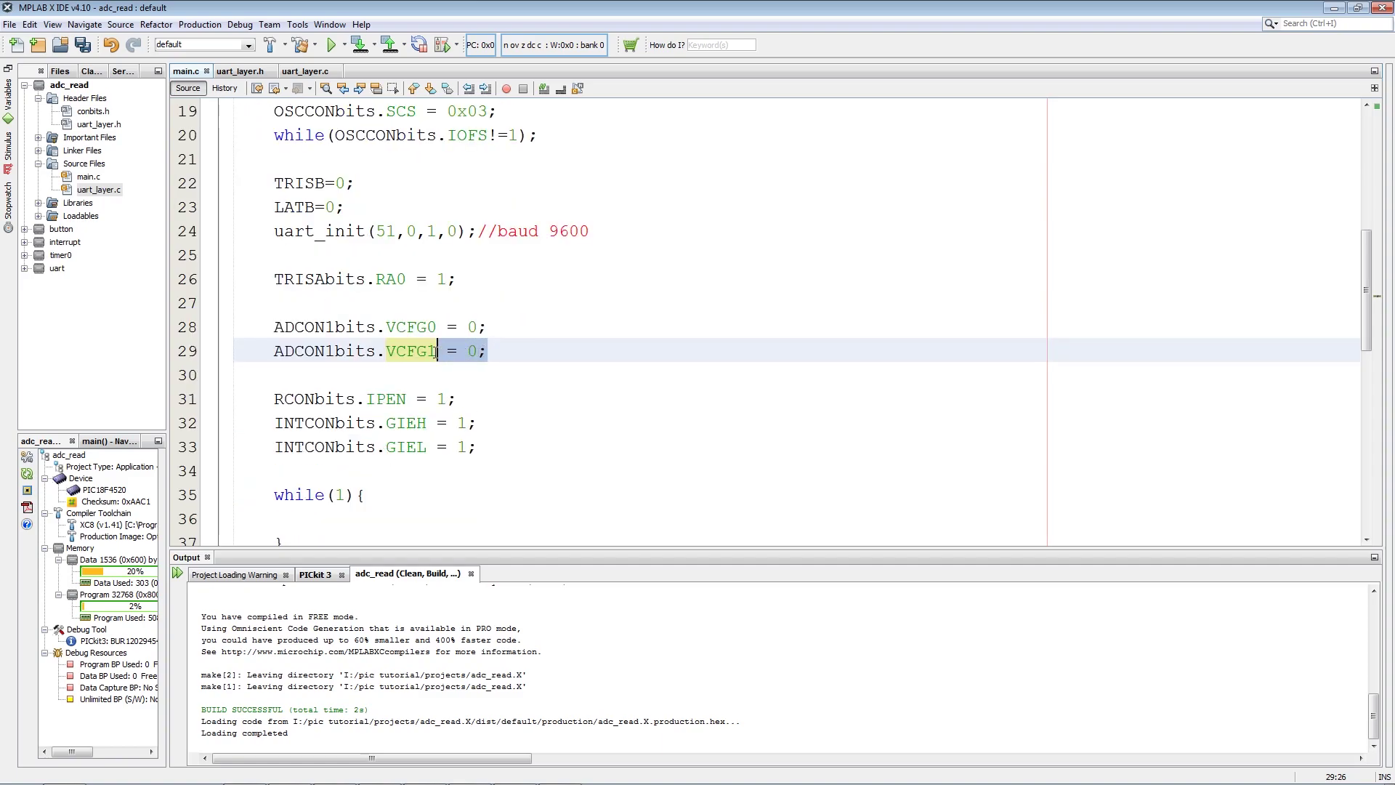
key("Return")
key("Return")
key("Up")
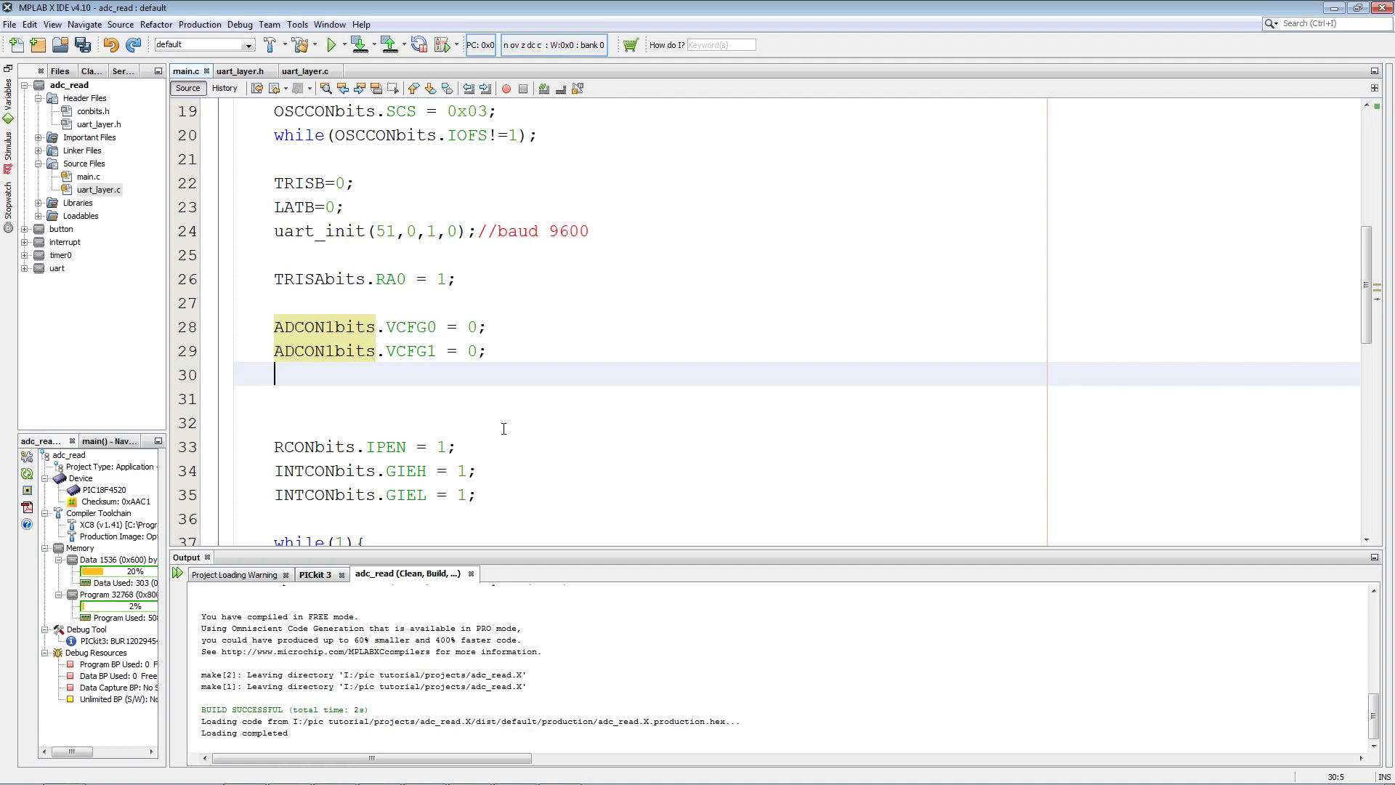
Step: Turn a pasted ADCON1 line into ADCON1bits.PCFG = 0x0E;
key("ctrl+v")
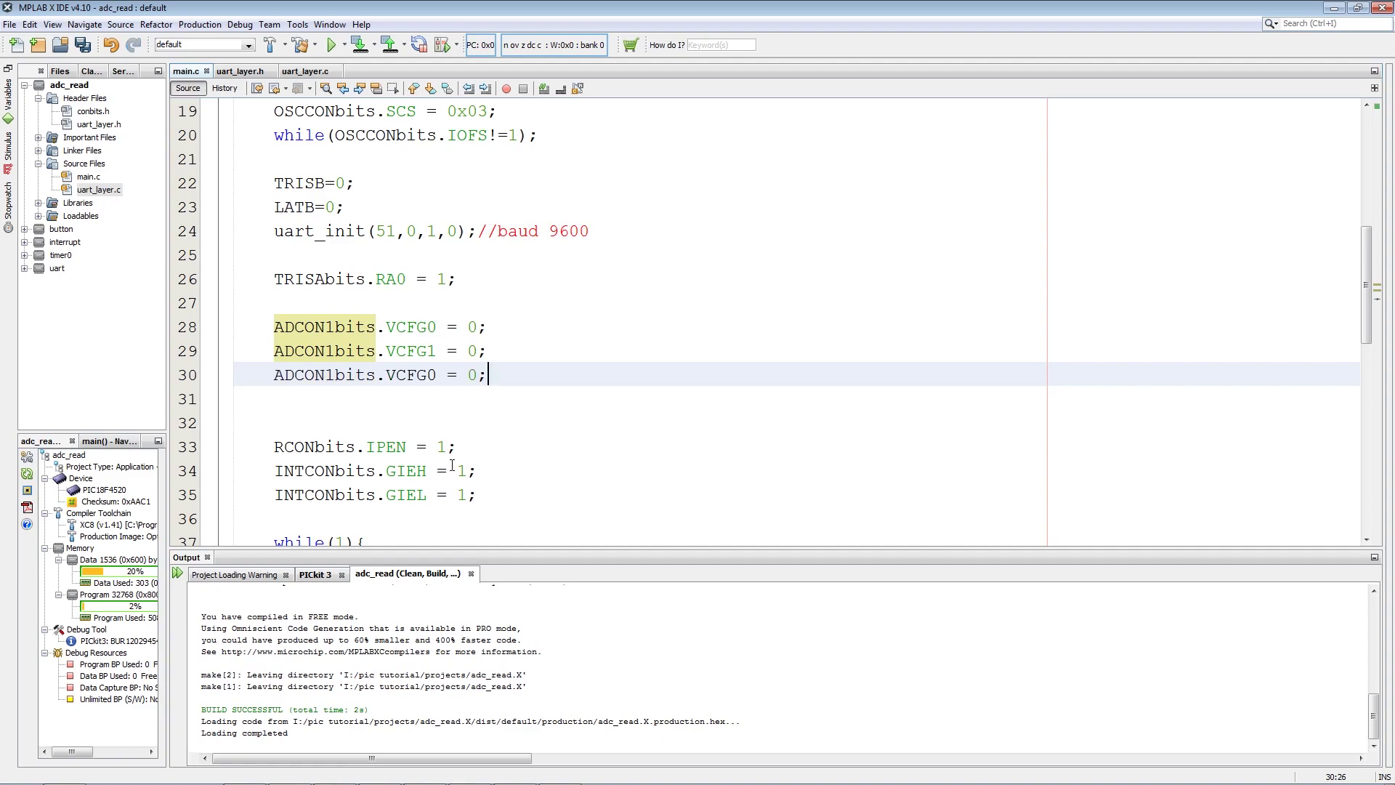
double_click(440, 375)
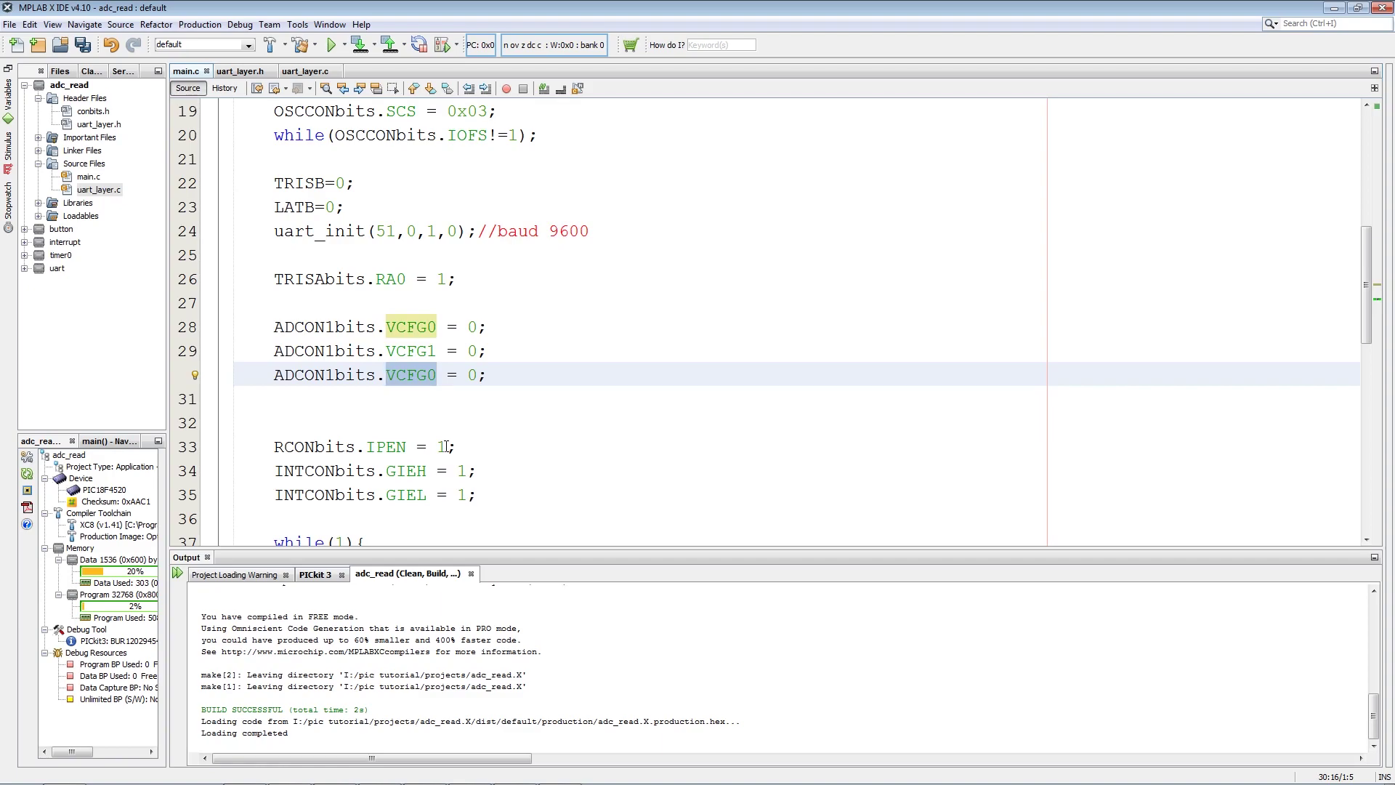
key("BackSpace")
type("pc")
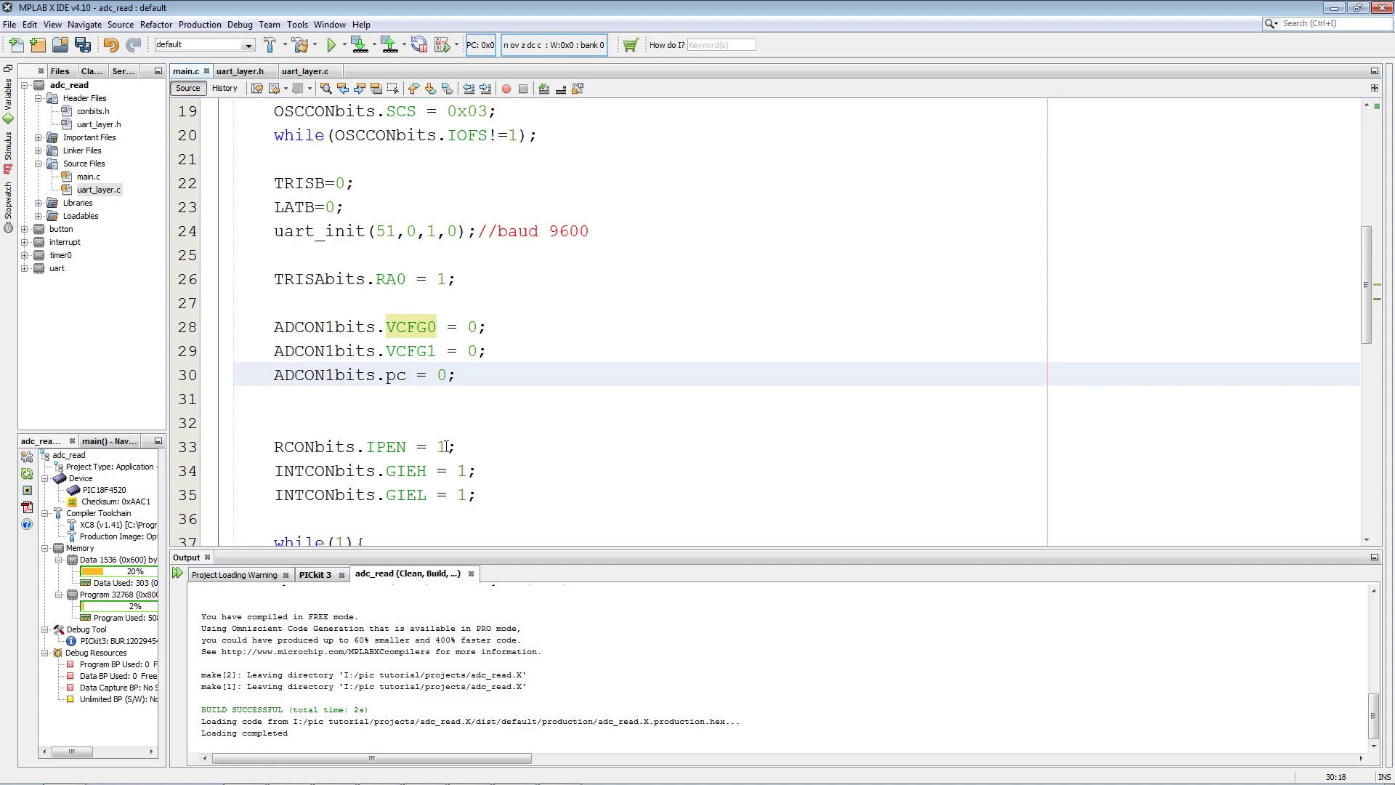
key("ctrl+space")
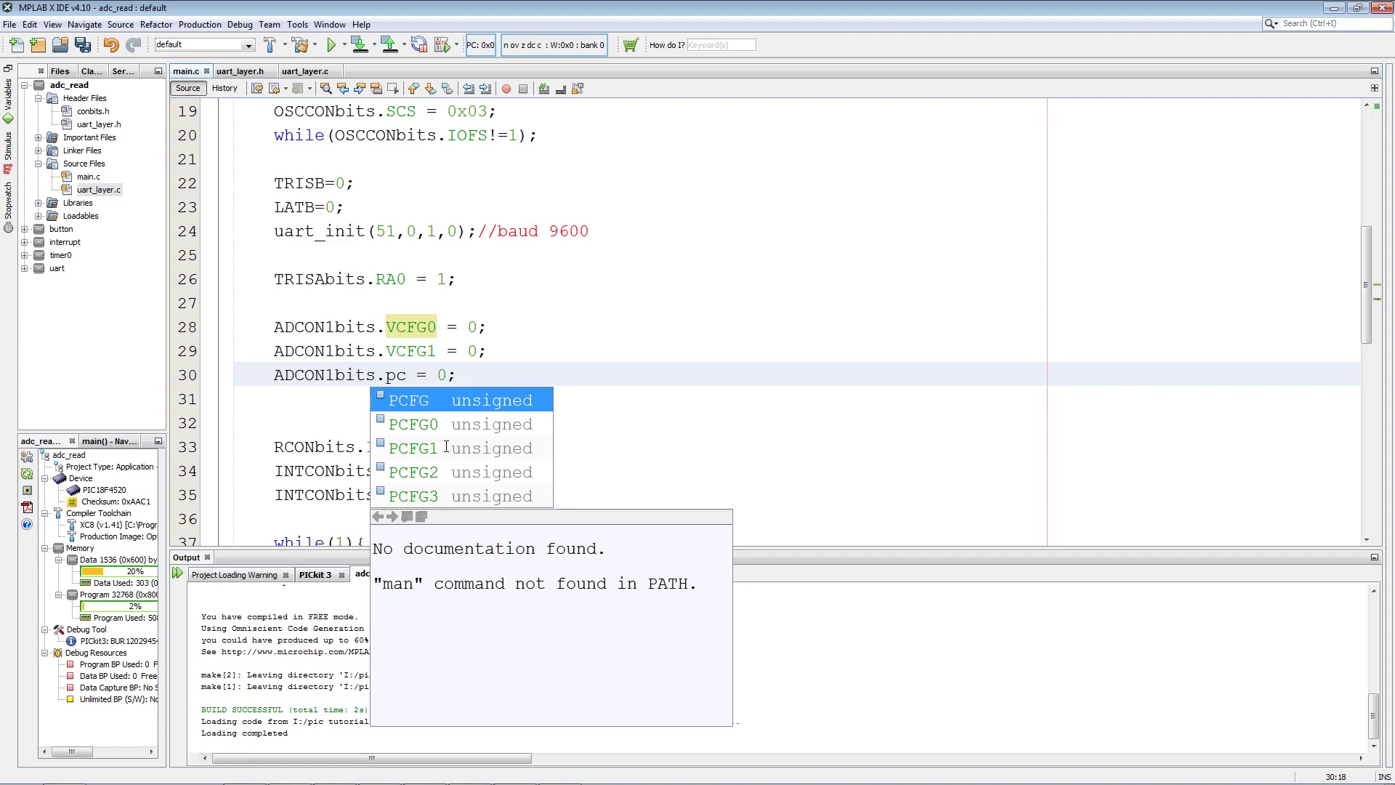
key("Return")
type("0x")
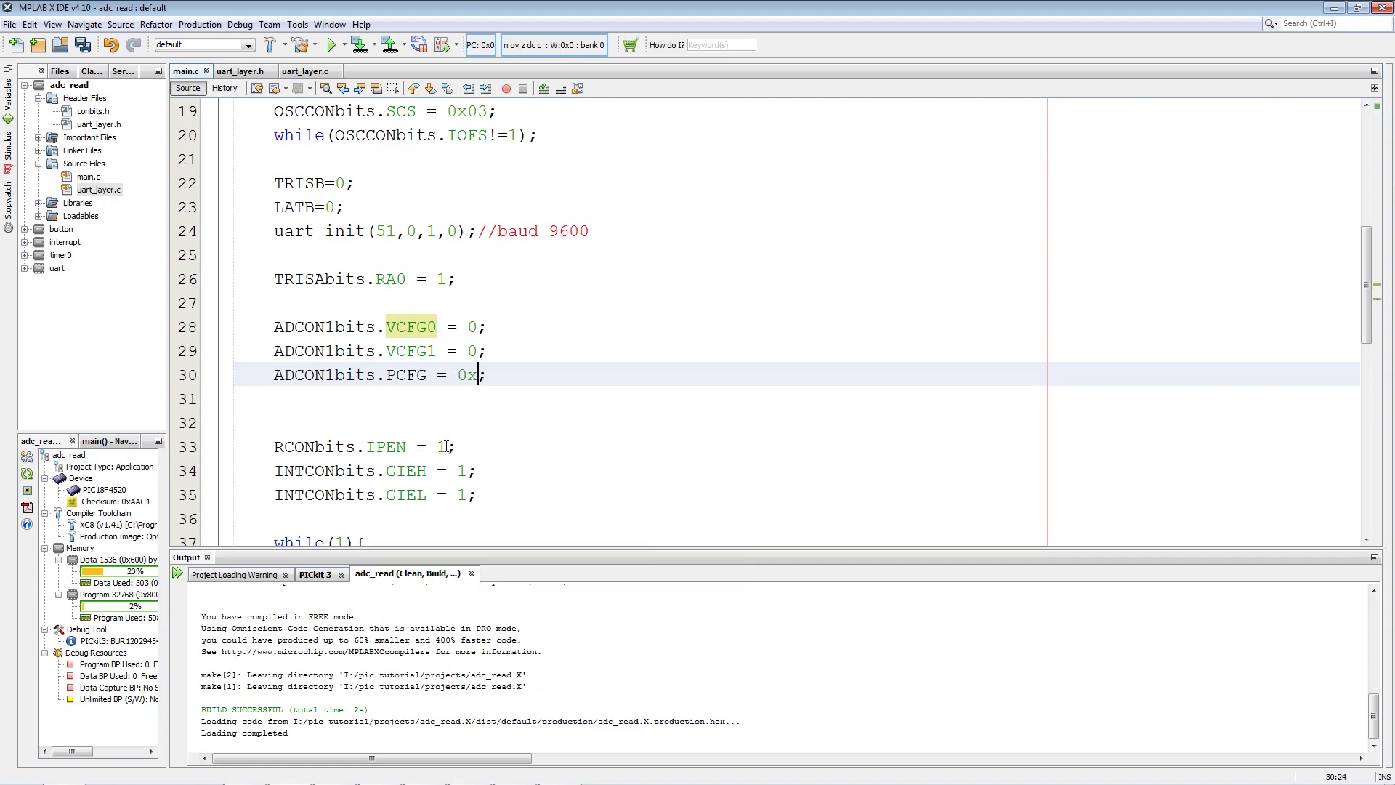
type("0E")
key("End")
key("Return")
key("Return")
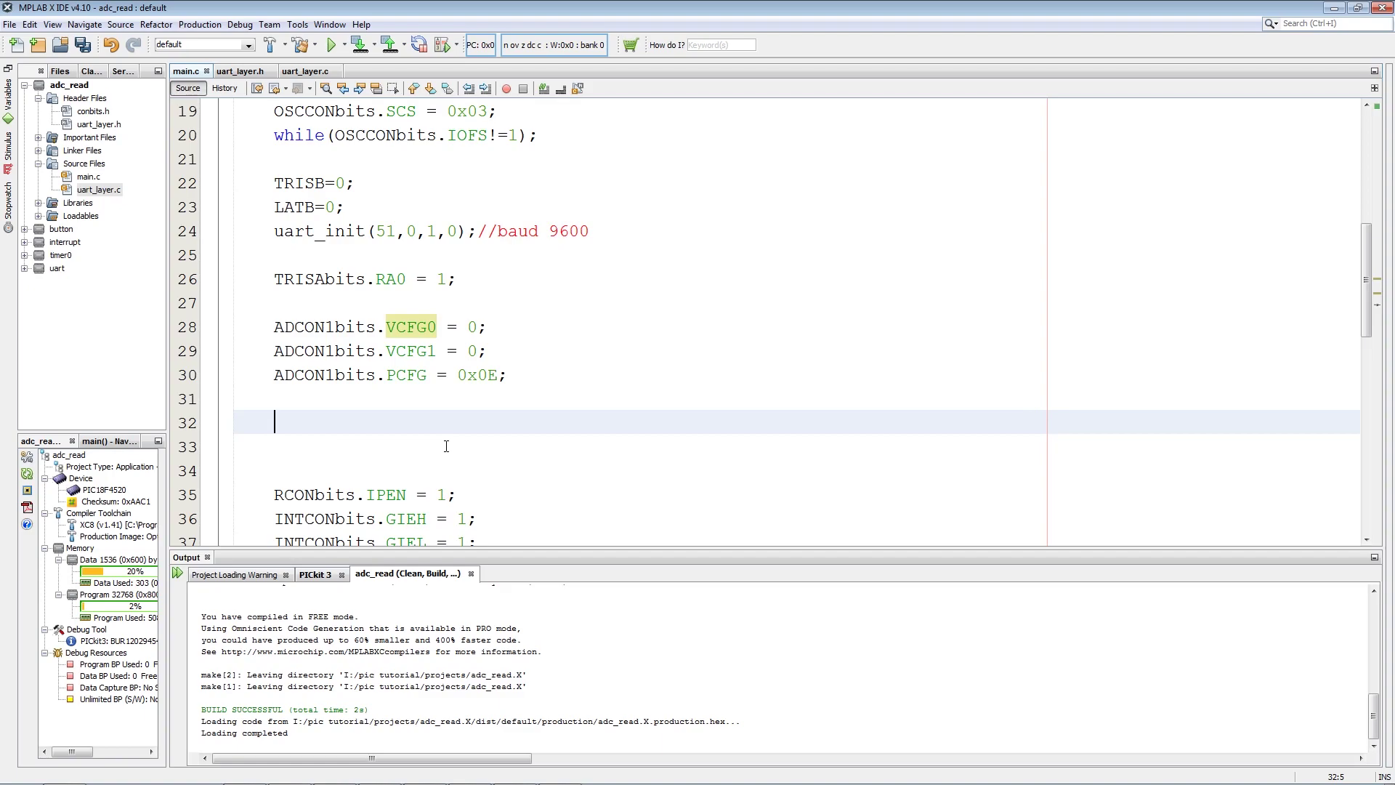
Step: Add an ADCON2bits.ADFM = 1; line for right-justified results
type("ADCON1bits.VCFG0 = 0;")
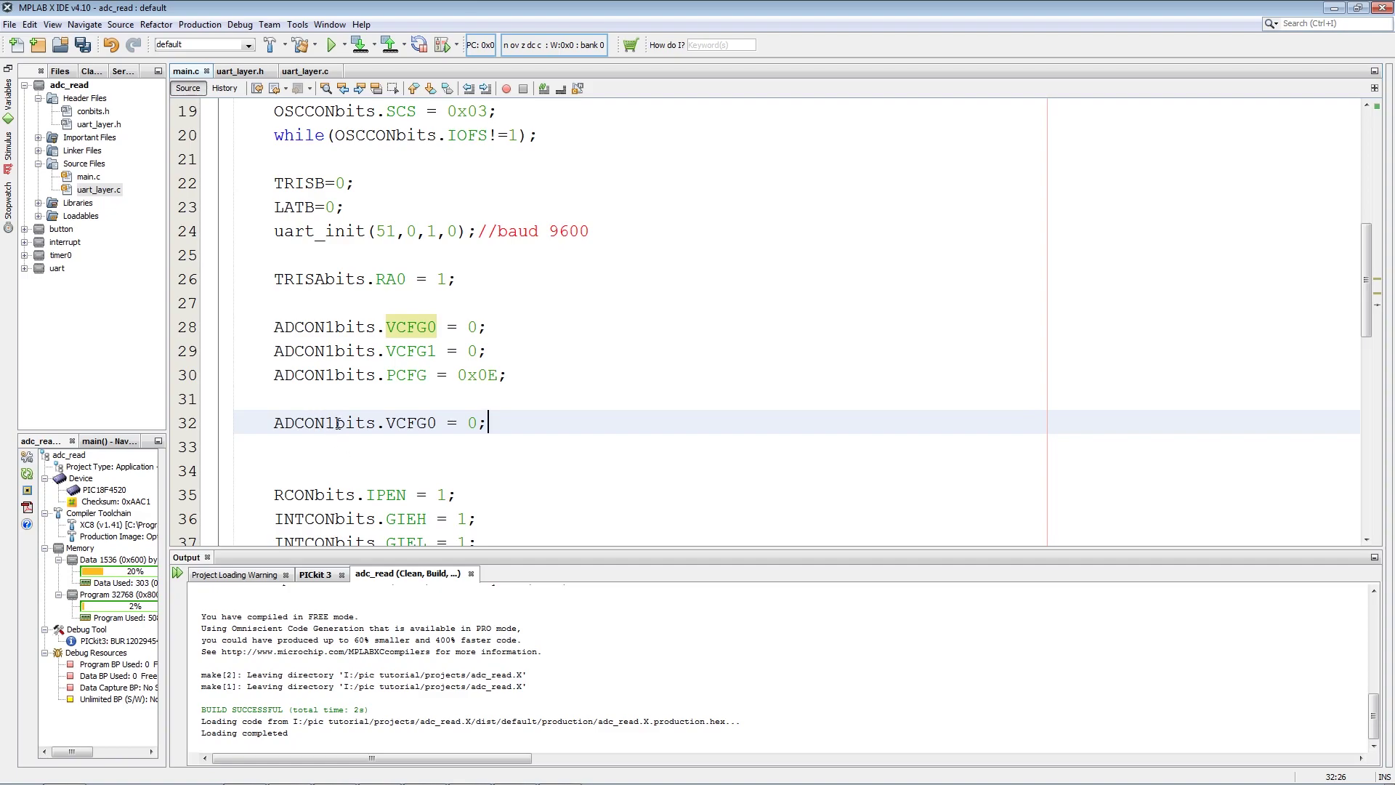
left_click(336, 423)
key("Delete")
type("2")
key("Right")
key("Right")
key("Right")
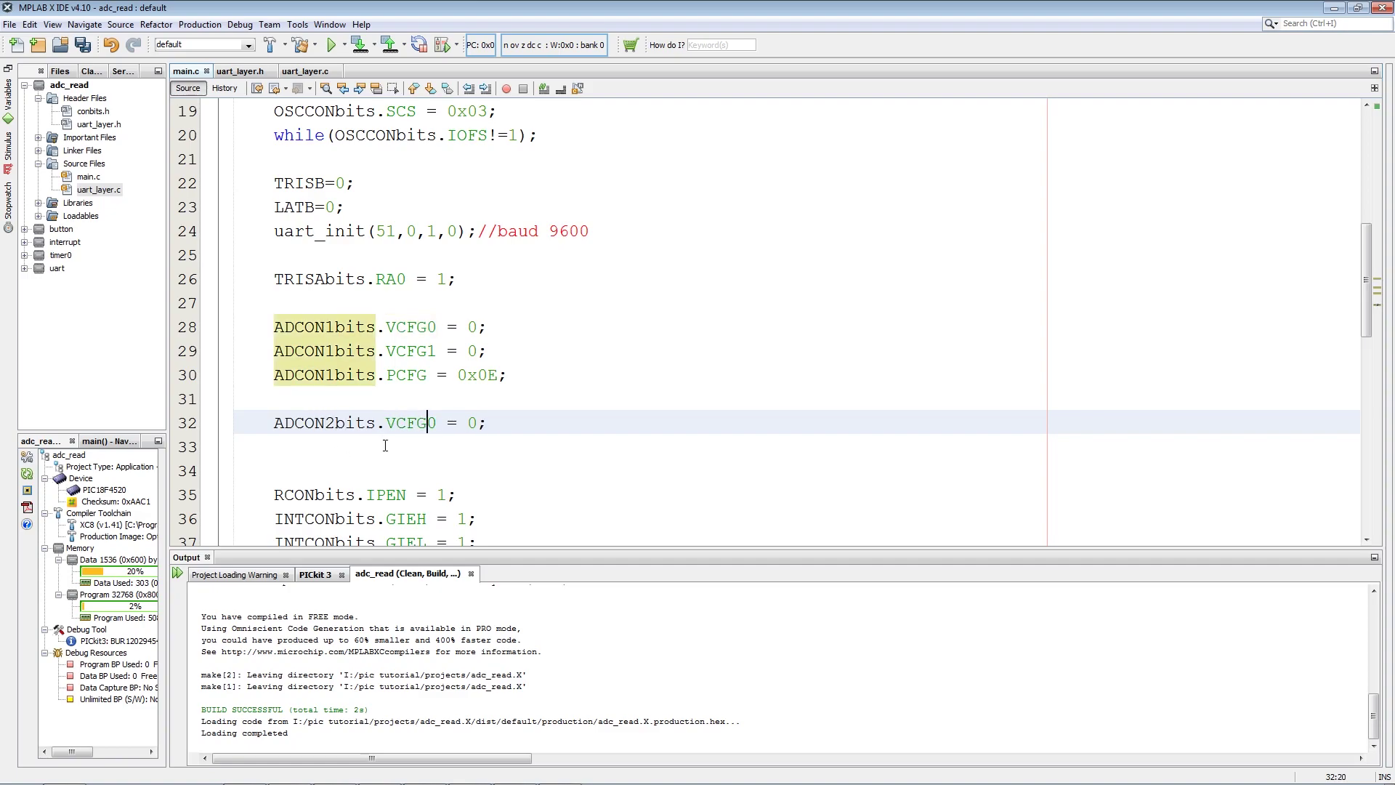
key("Delete")
key("BackSpace")
key("BackSpace")
key("BackSpace")
type("ADFM")
key("Escape")
key("Up")
double_click(468, 422)
type("1")
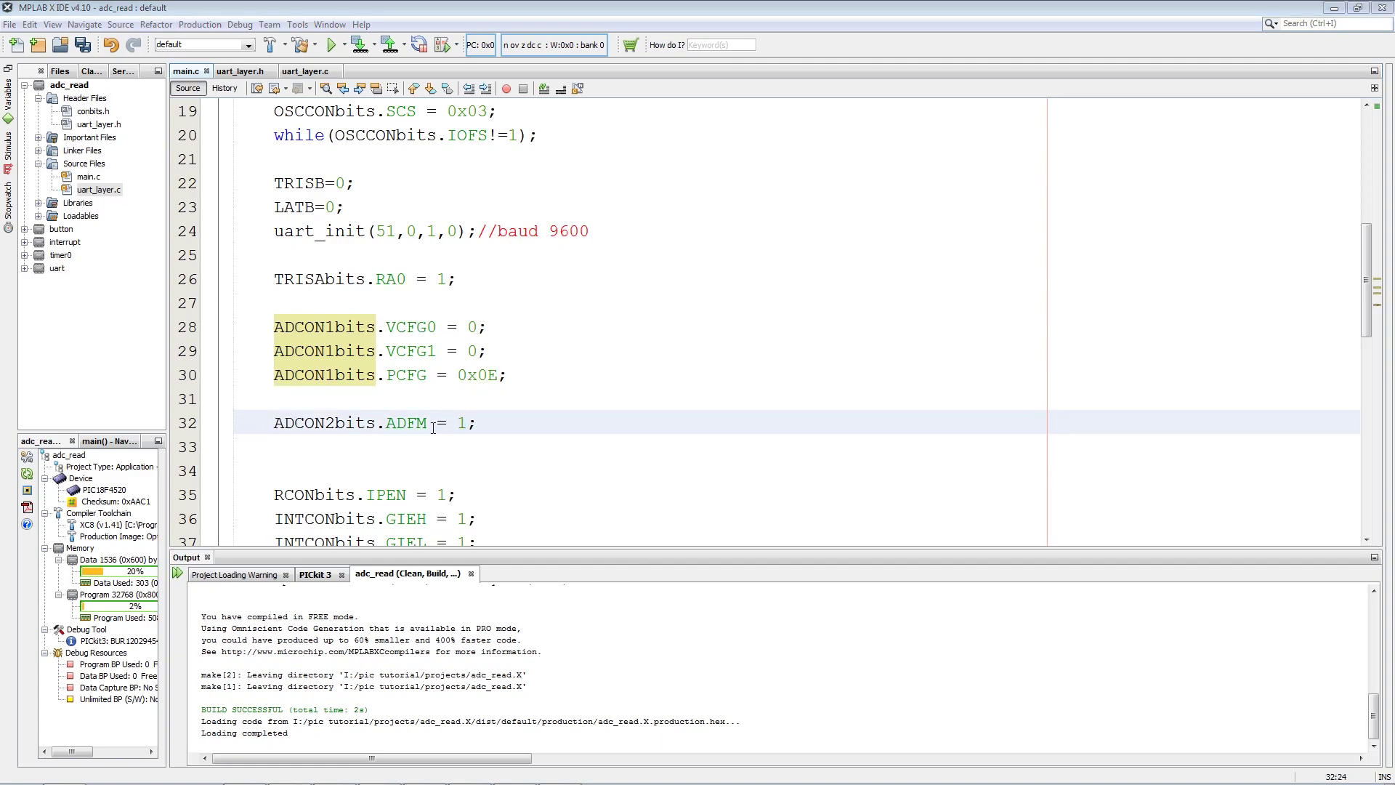
key("End")
key("ctrl+Return")
Step: Add ADCON2bits.ACQT = 0x04; for the acquisition time
left_click(283, 451)
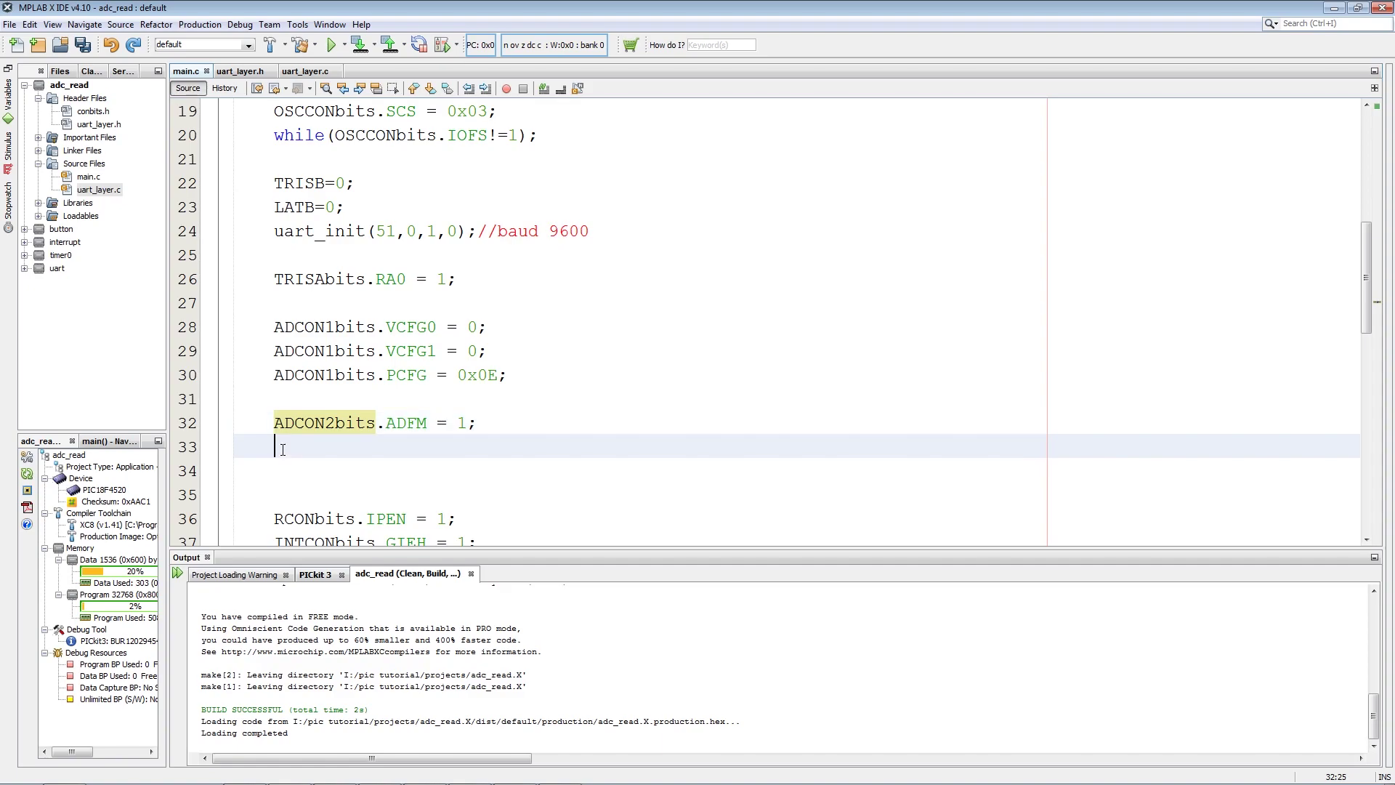
type("ADCON2bits.ADFM = 1;")
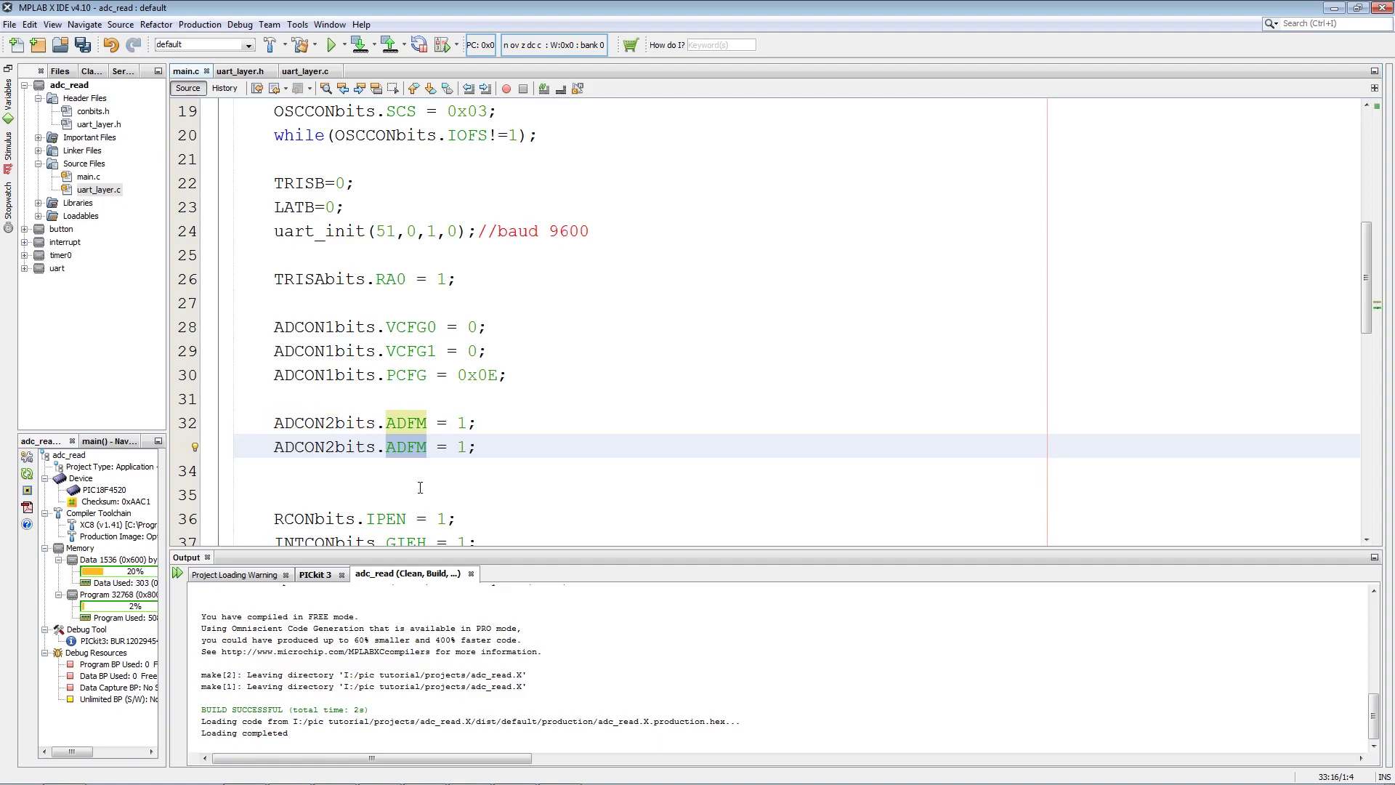
type("ac")
key("ctrl+space")
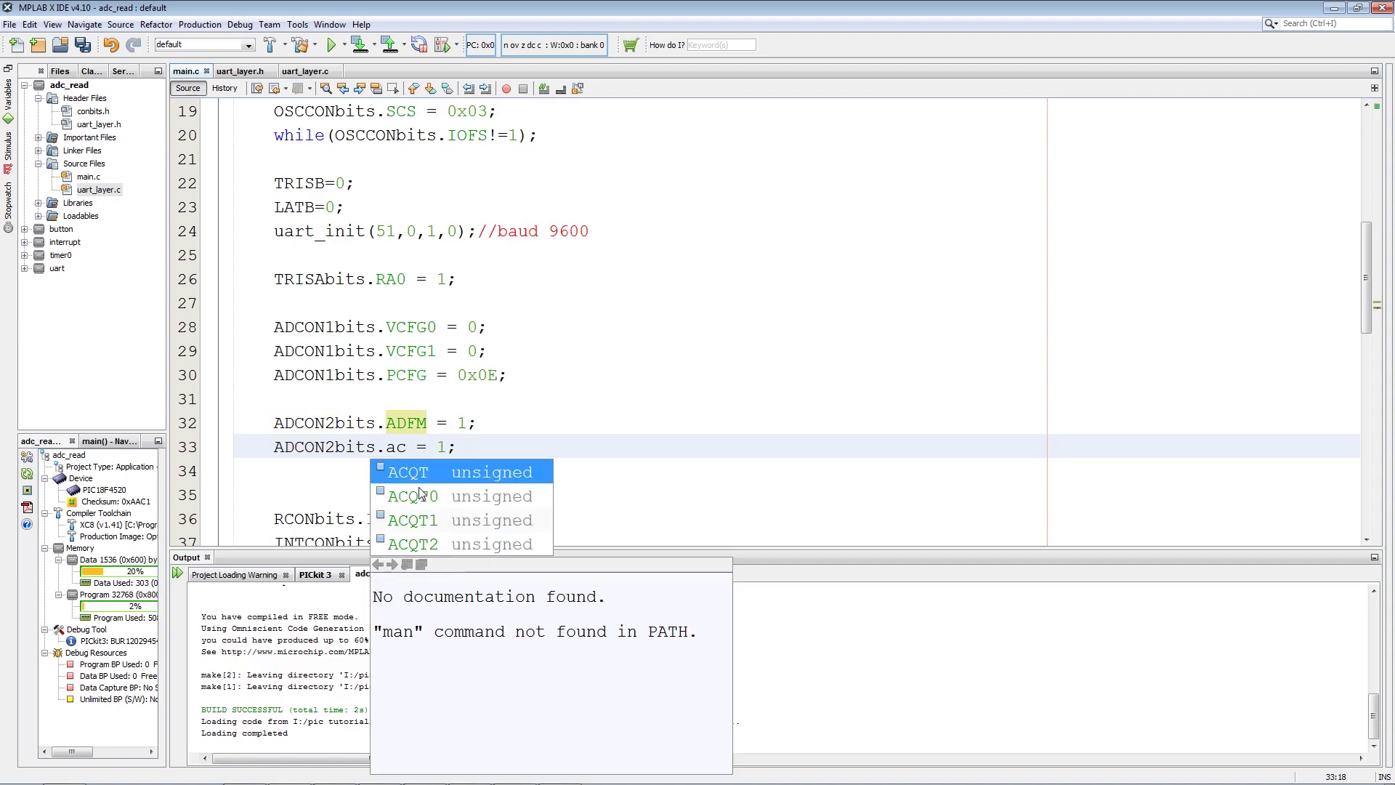
key("Return")
double_click(462, 447)
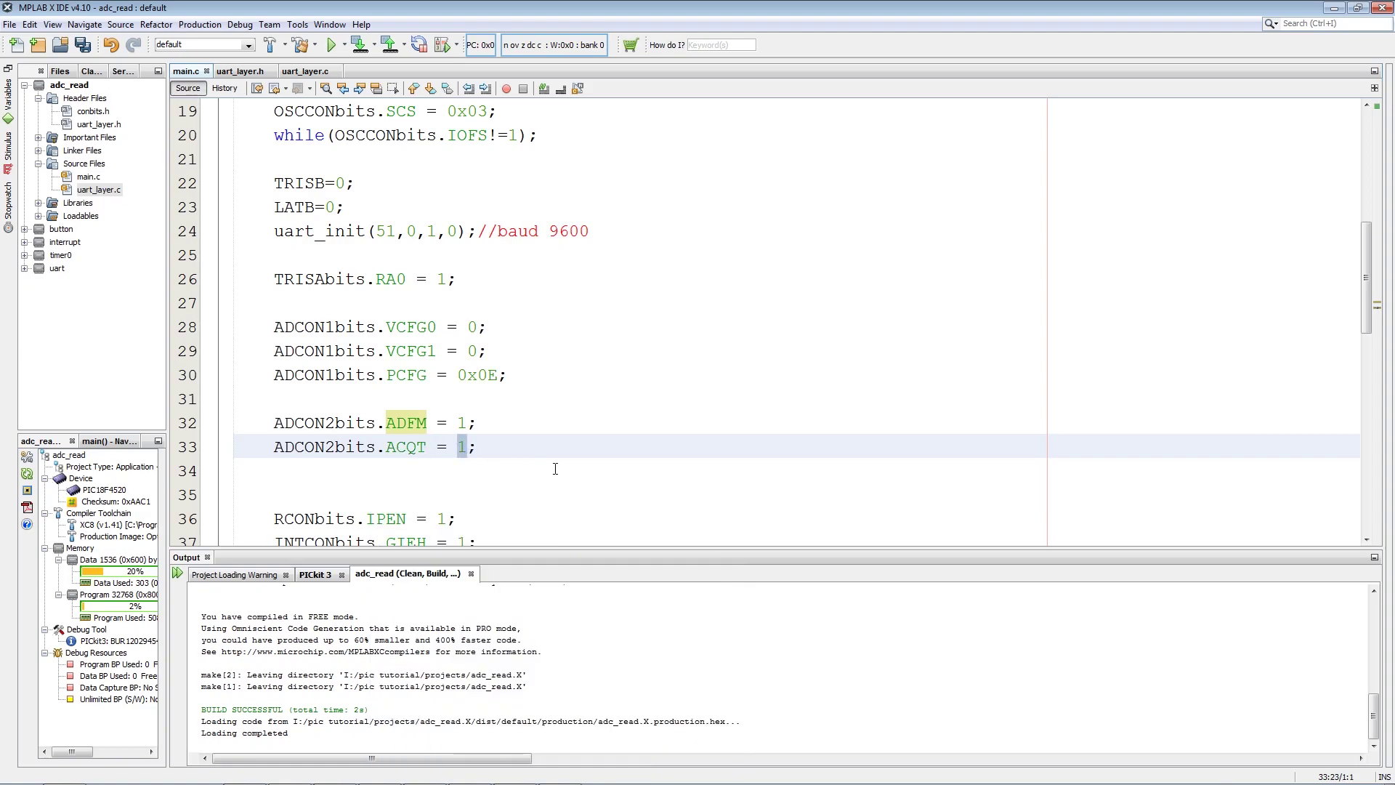
type("0x04")
Step: Copy the ACQT line and rename it to ADCON2bits.ADCS = 0x04;
left_click(528, 457)
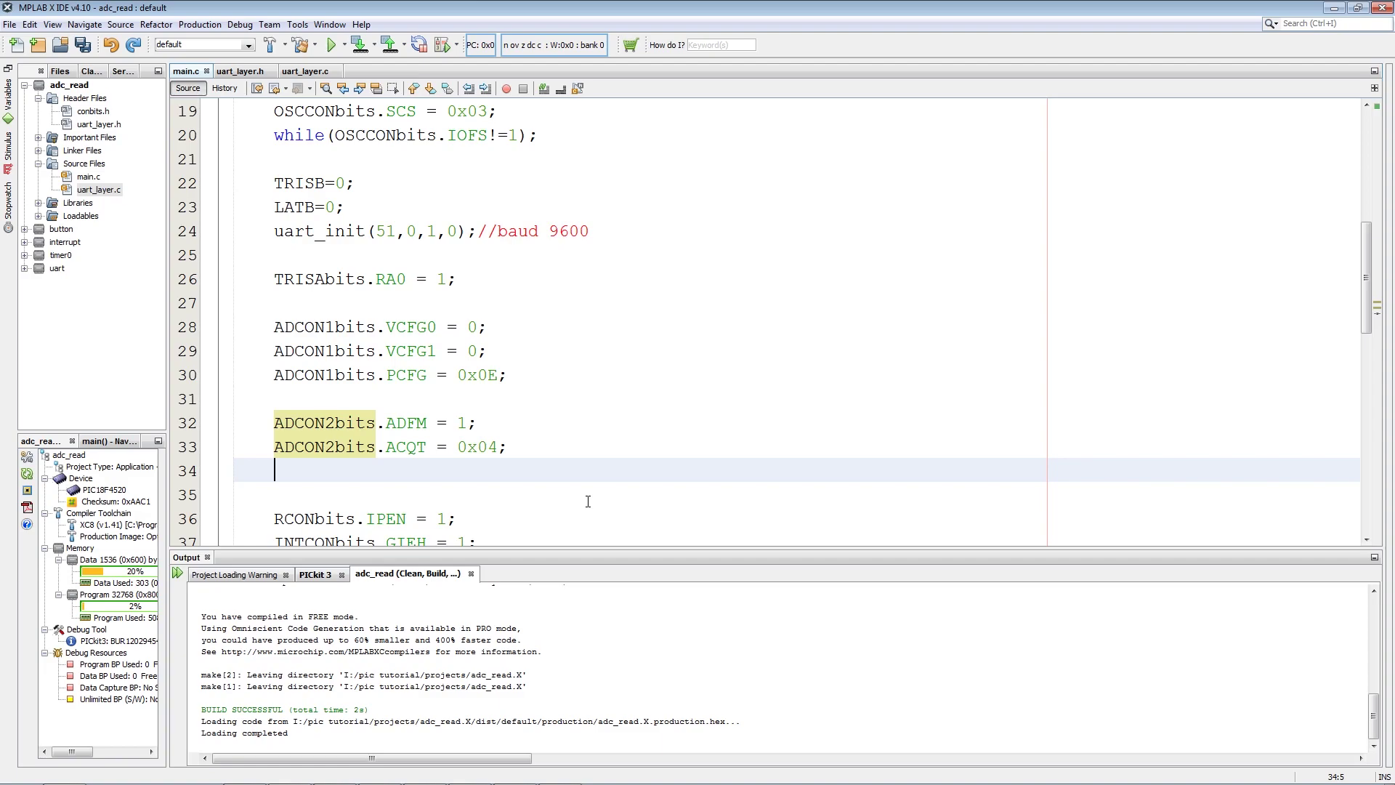
type("ADCON2bits.ACQT = 0x04;")
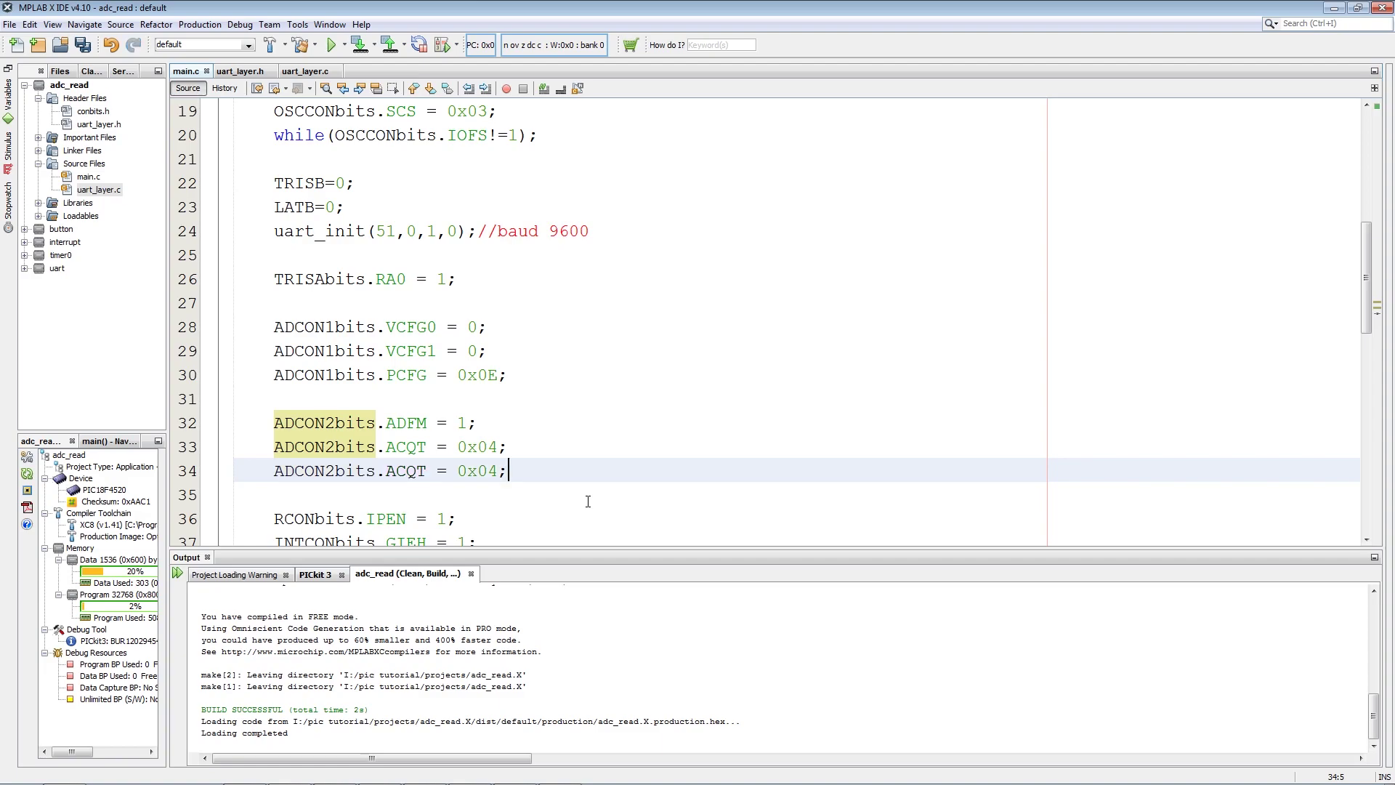
double_click(425, 470)
type("ADCS")
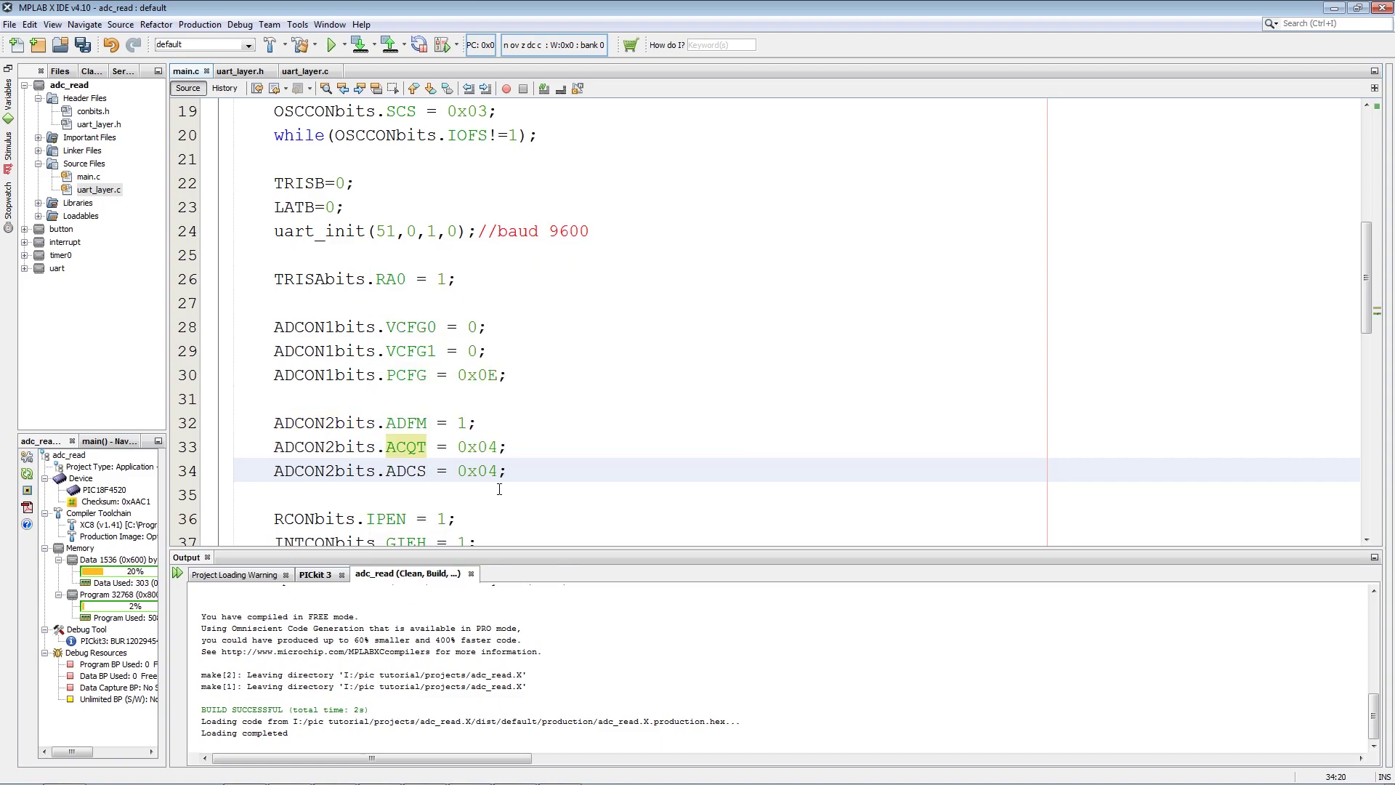
double_click(481, 470)
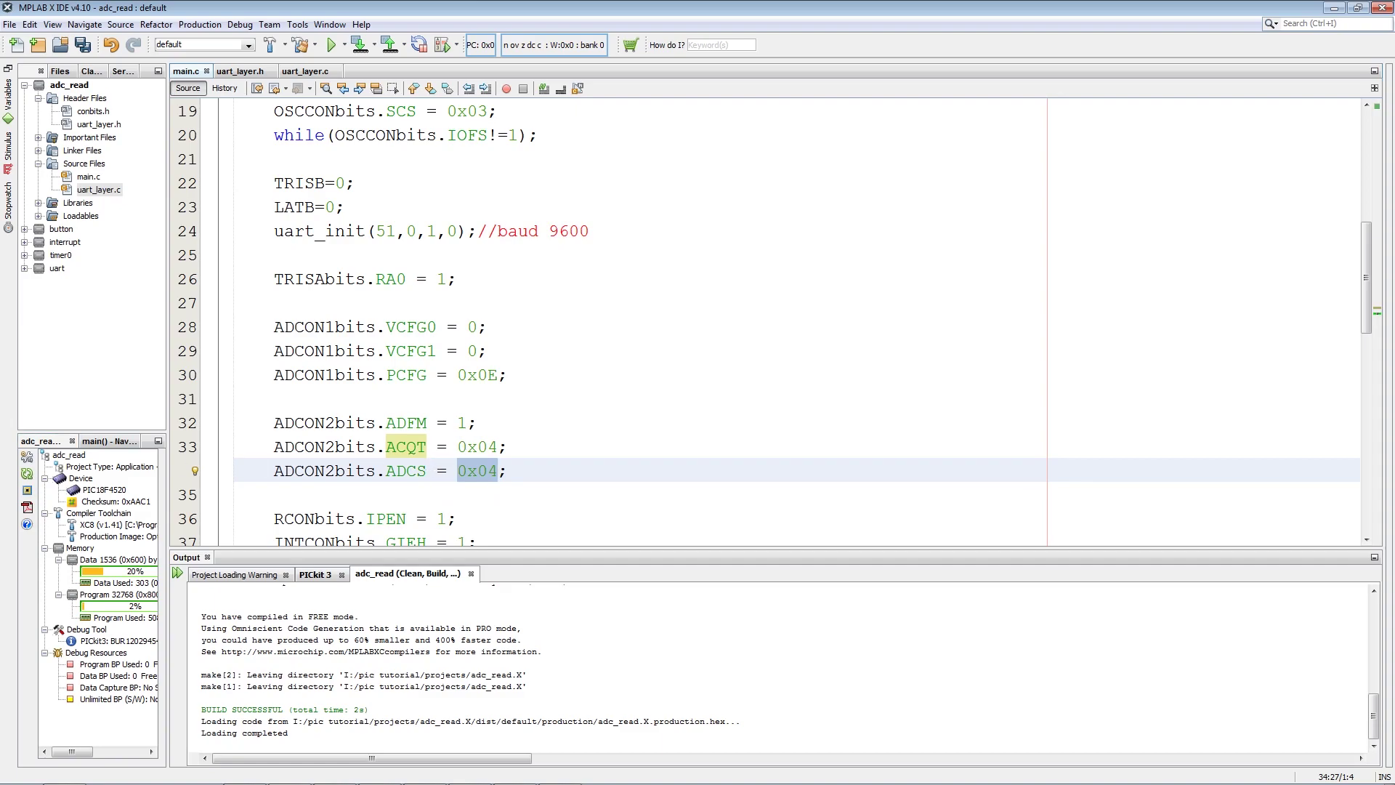
scroll(481, 469, "down", 2)
Step: Turn a pasted ADCON2 line into ADCON0bits.CHS = 0; selecting channel AN0
key("End")
key("Return")
key("Return")
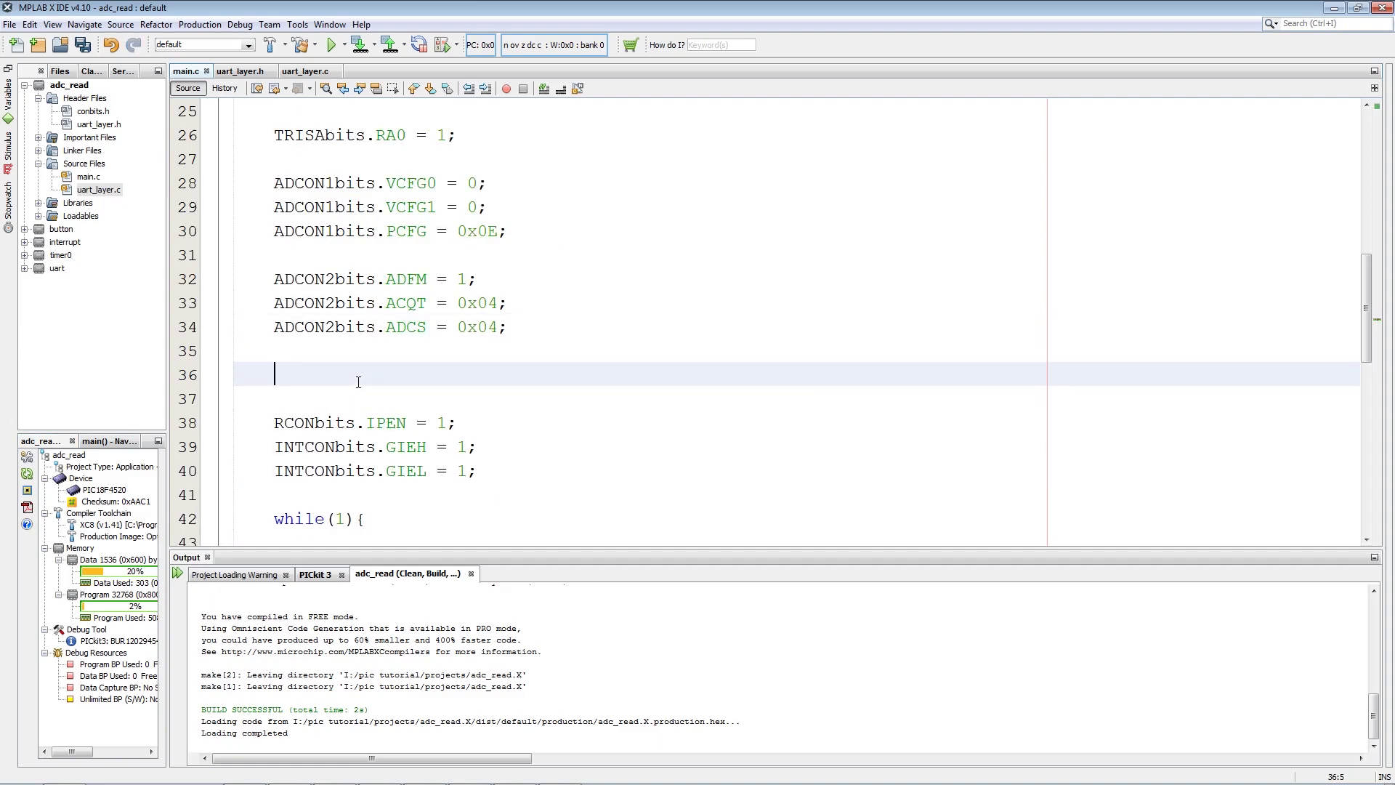
type("ADCON2bits.ACQT = 0x04;")
left_click(341, 376)
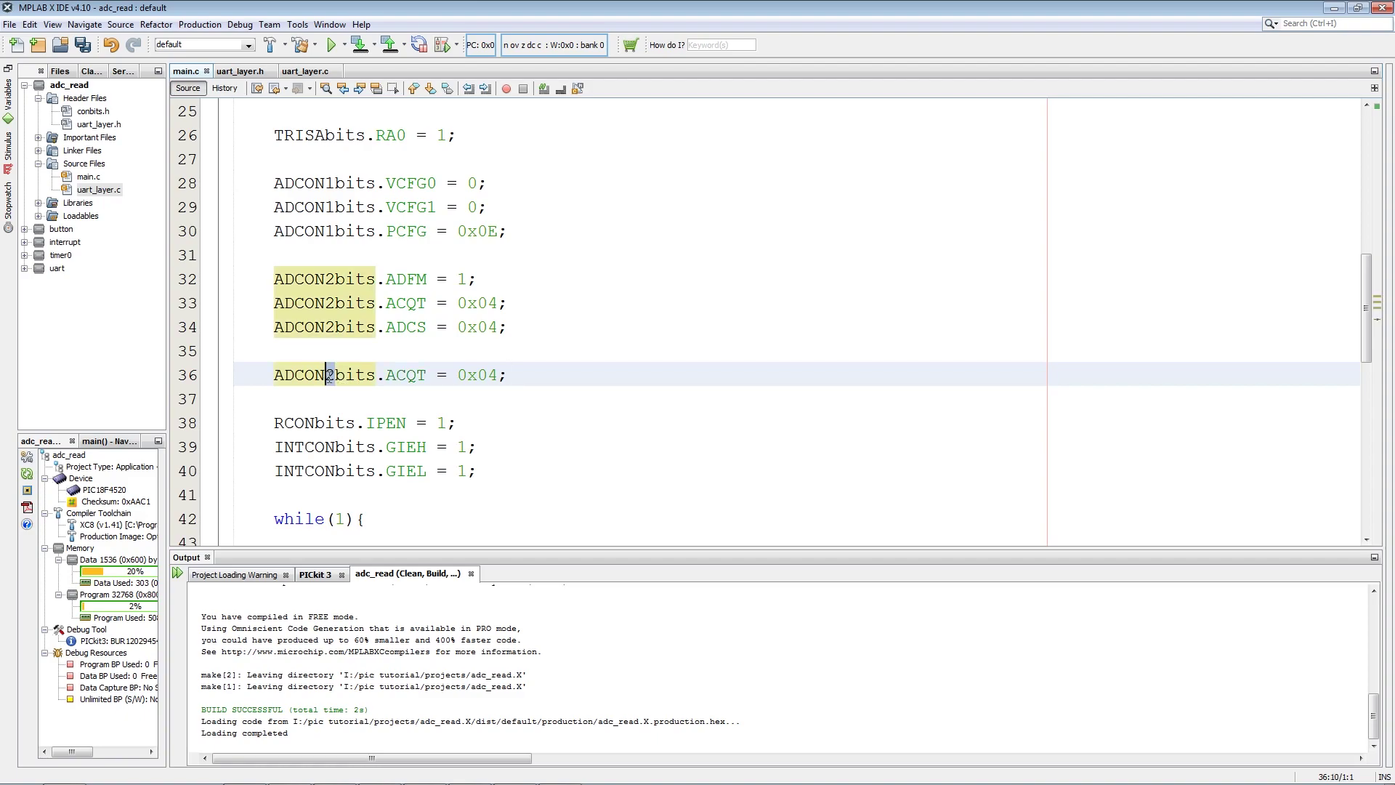
key("BackSpace")
type("0")
left_click_drag(437, 381, 414, 378)
double_click(412, 378)
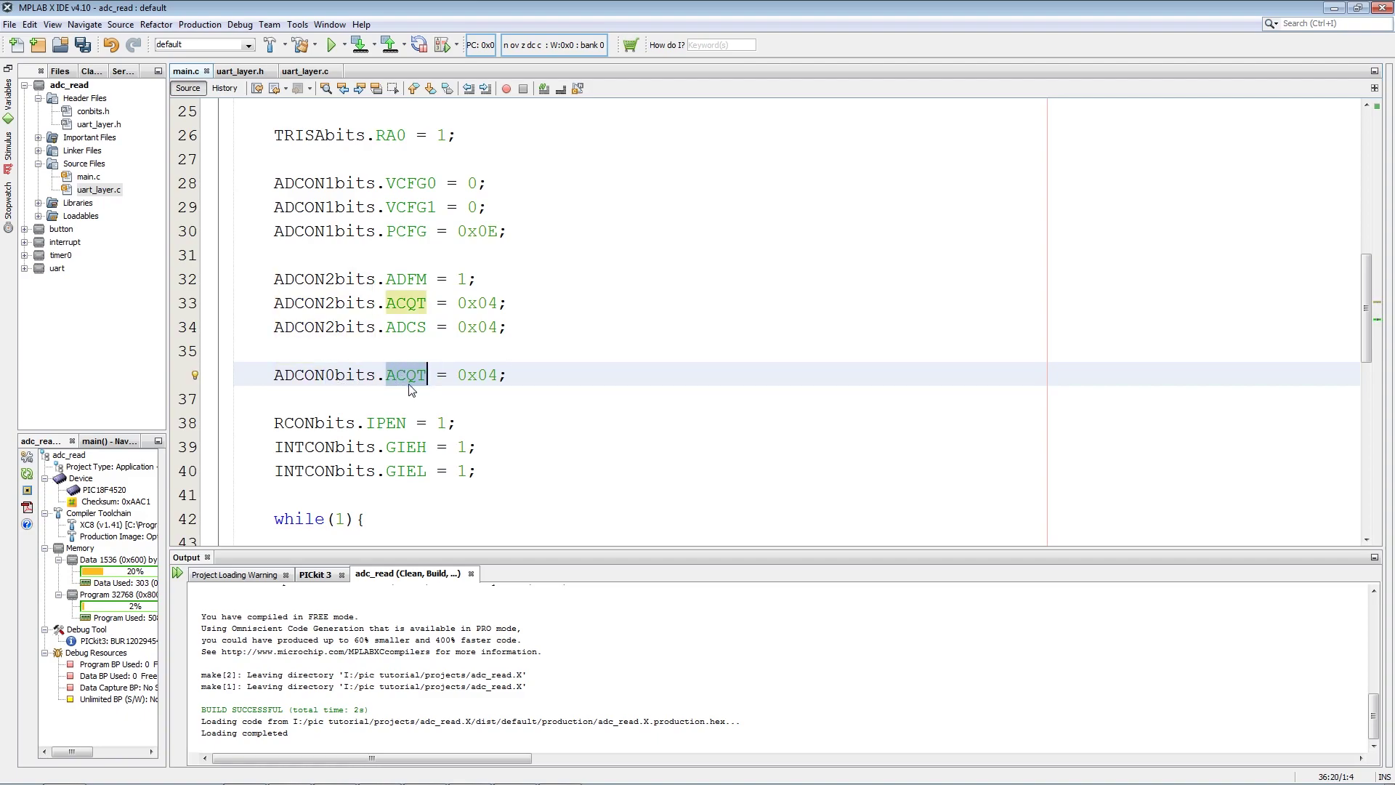
type("CHS")
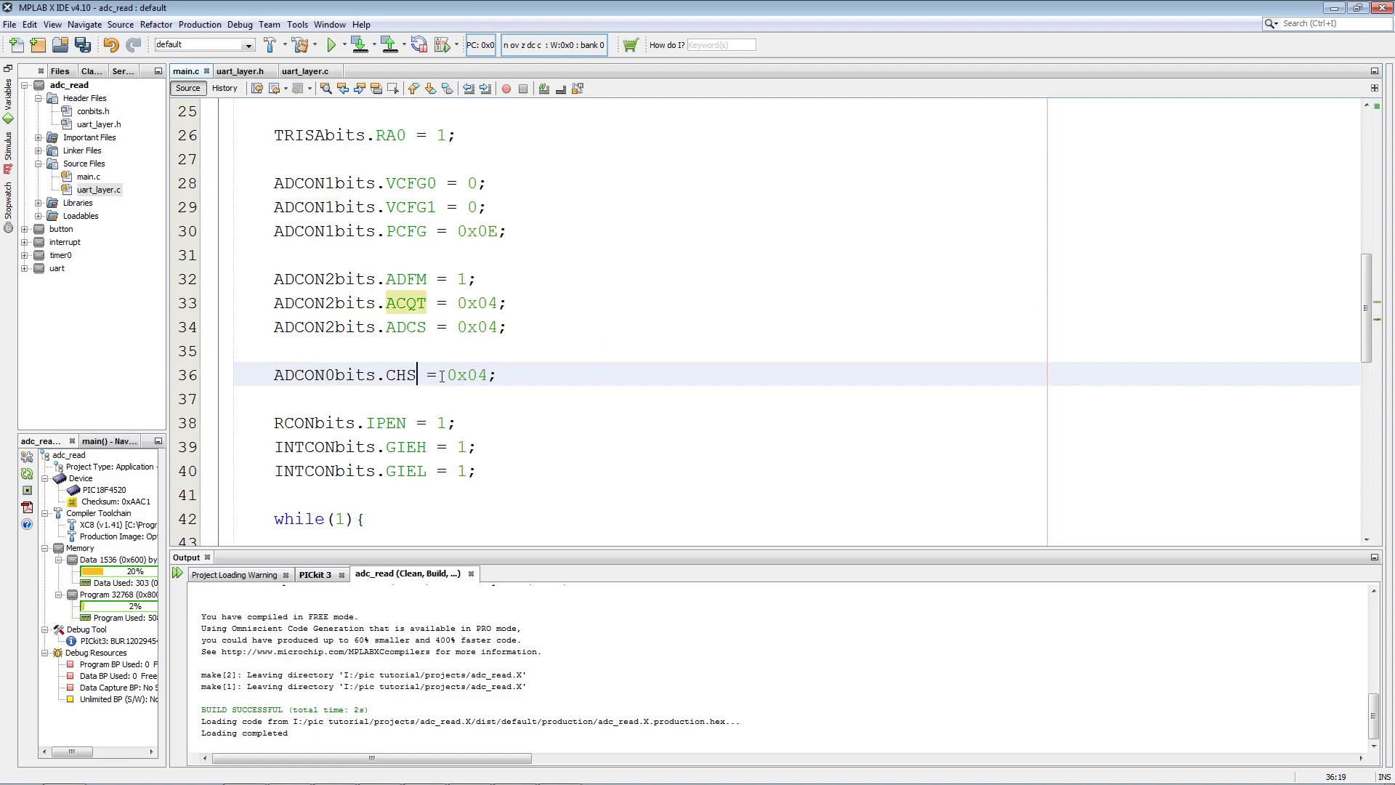
left_click_drag(491, 378, 457, 378)
key("BackSpace")
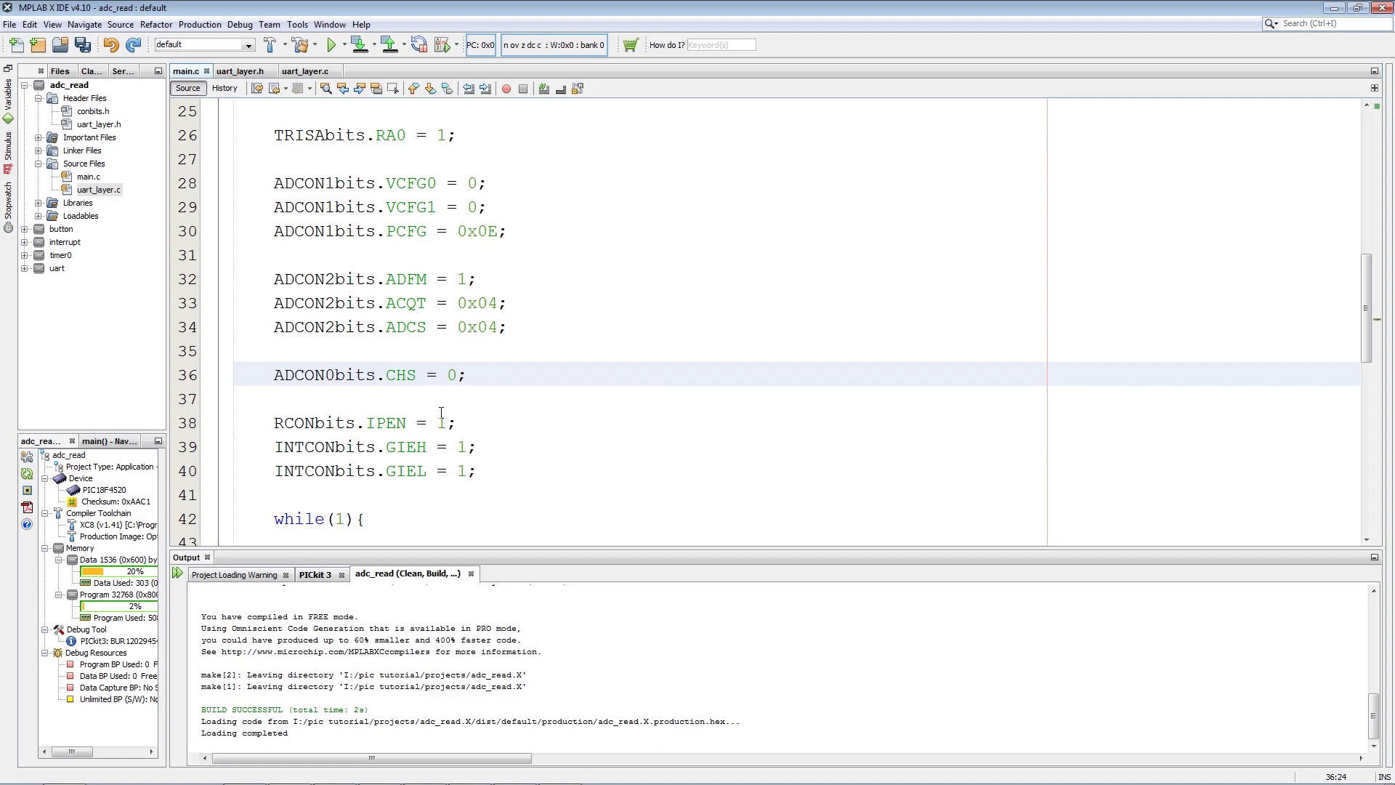
Step: Duplicate the CHS line and change it to ADCON0bits.ADON = 1;
key("Return")
type("ADCON0bits.CHS = 0;")
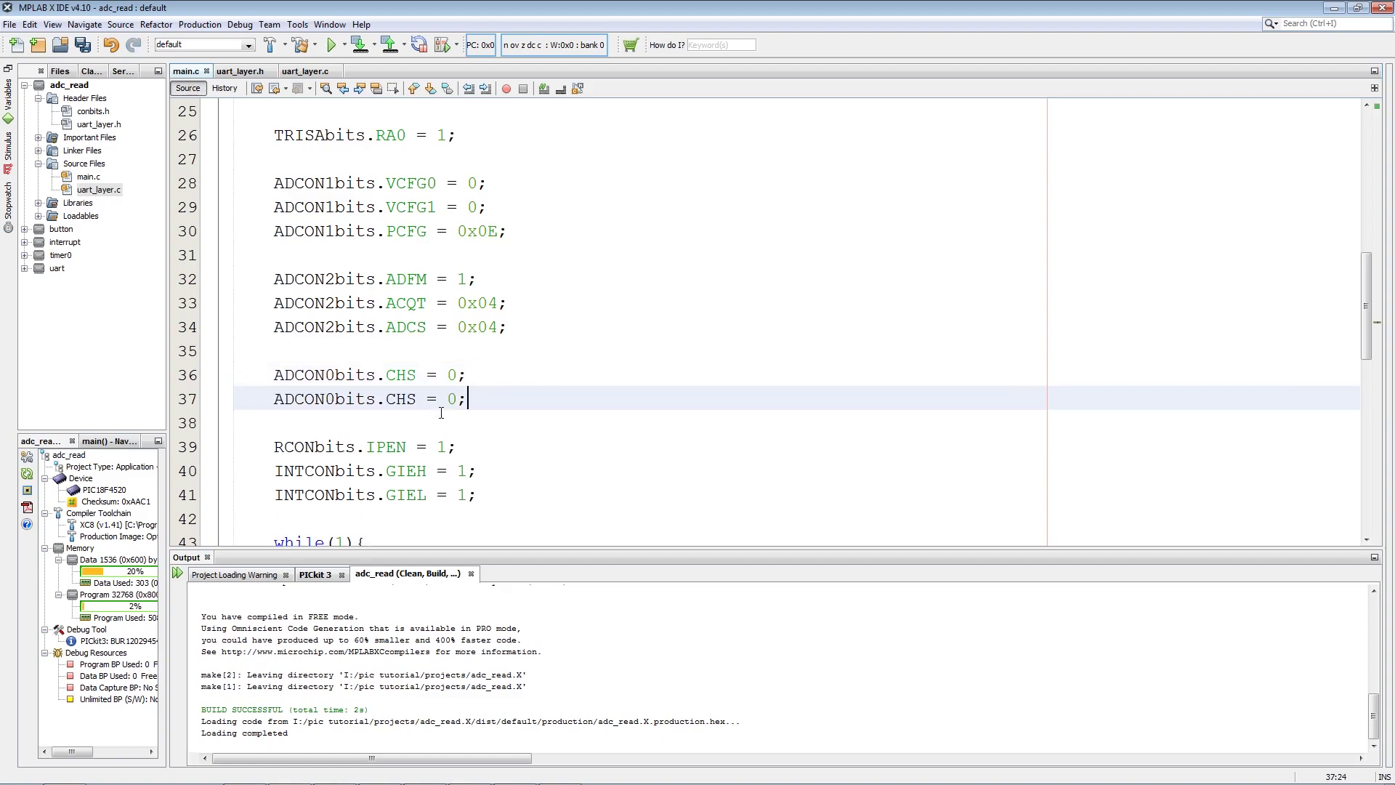
key("BackSpace")
key("BackSpace")
key("BackSpace")
type("ADON")
key("Right")
key("Right")
key("Delete")
type("1")
left_click(347, 448)
scroll(406, 442, "down", 2)
scroll(407, 442, "down", 1)
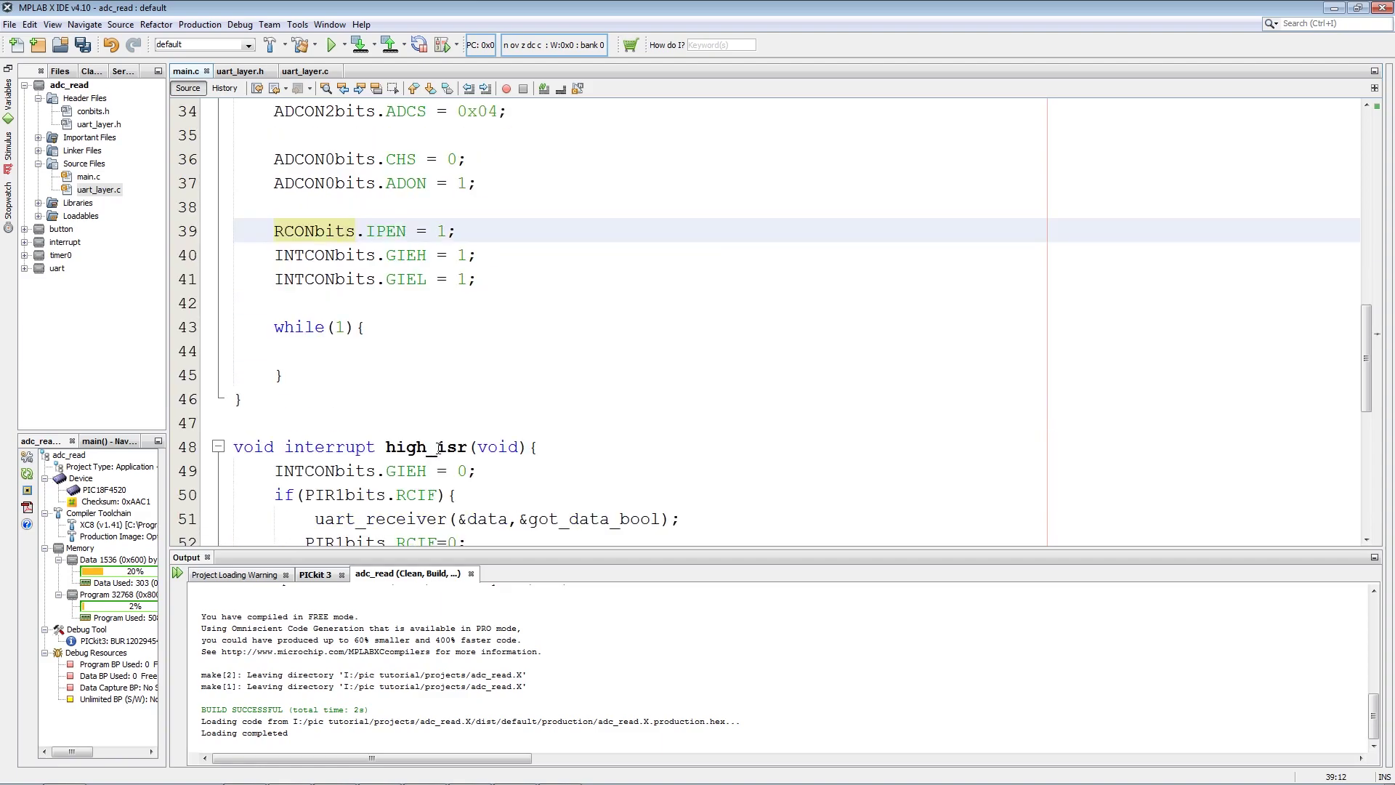
scroll(406, 442, "down", 1)
Step: Add ADCON0bits.GODONE = 1; inside the while(1) loop to start a conversion
left_click(388, 279)
key("Return")
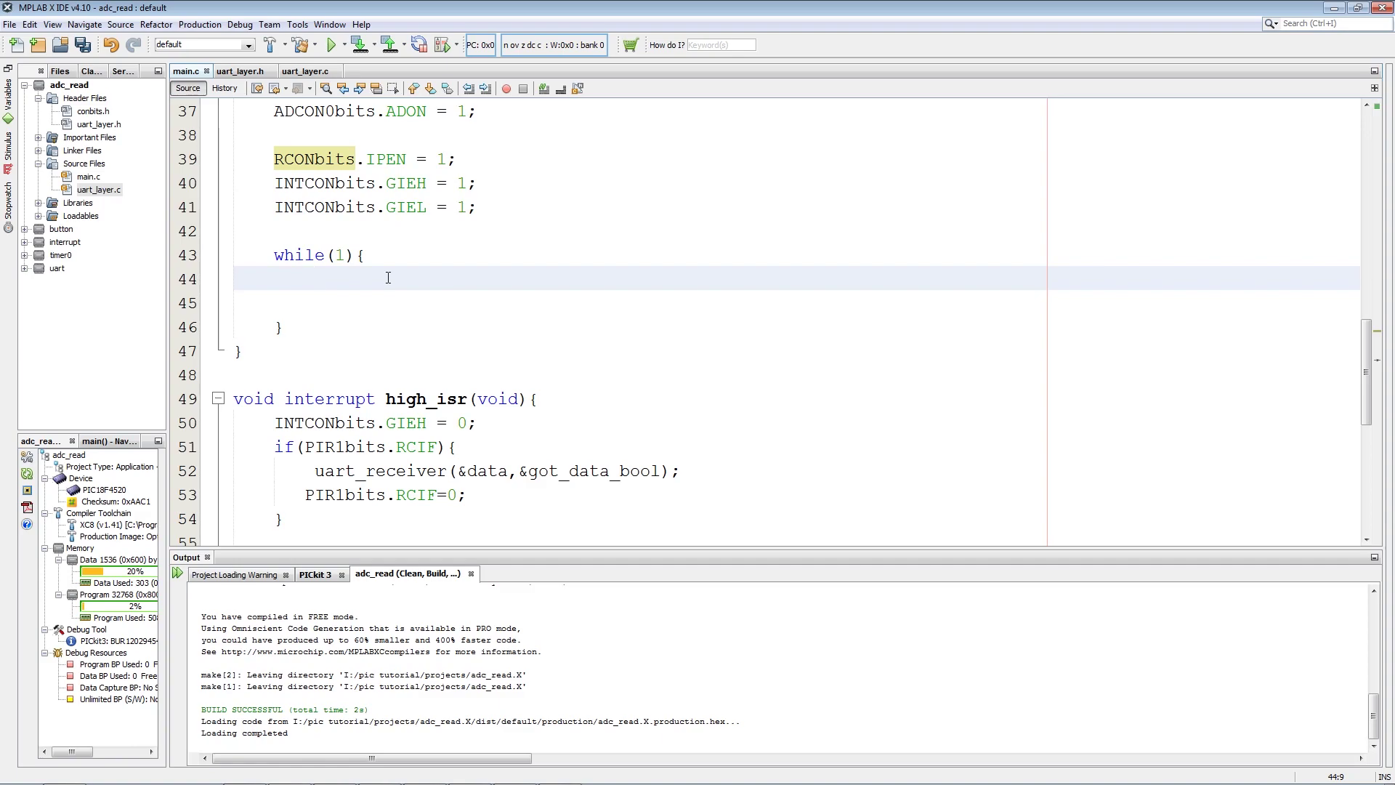
type("ADCON0bits.CHS = 0;")
double_click(436, 279)
type("GO")
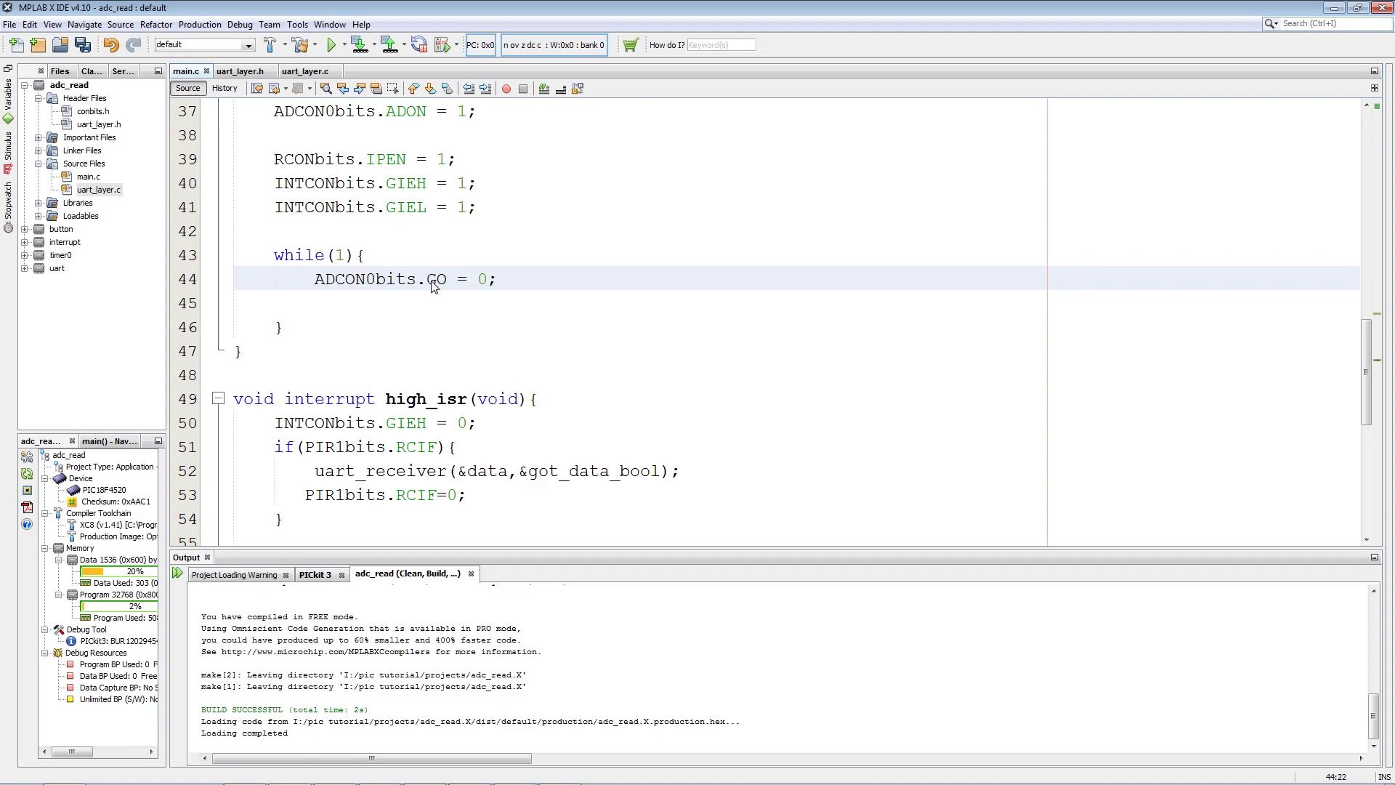
type("DON")
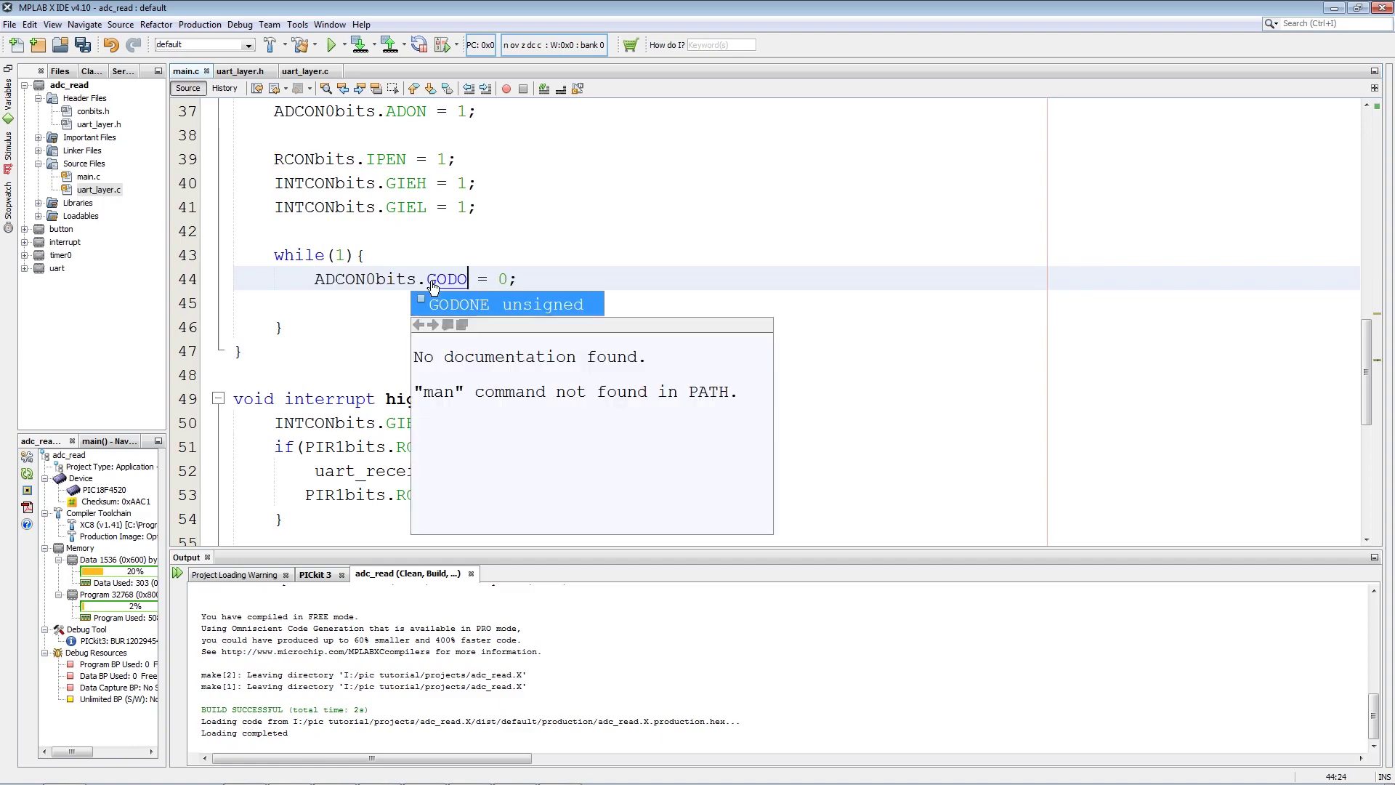
type("E")
key("Right")
key("Right")
key("Right")
key("BackSpace")
type("1")
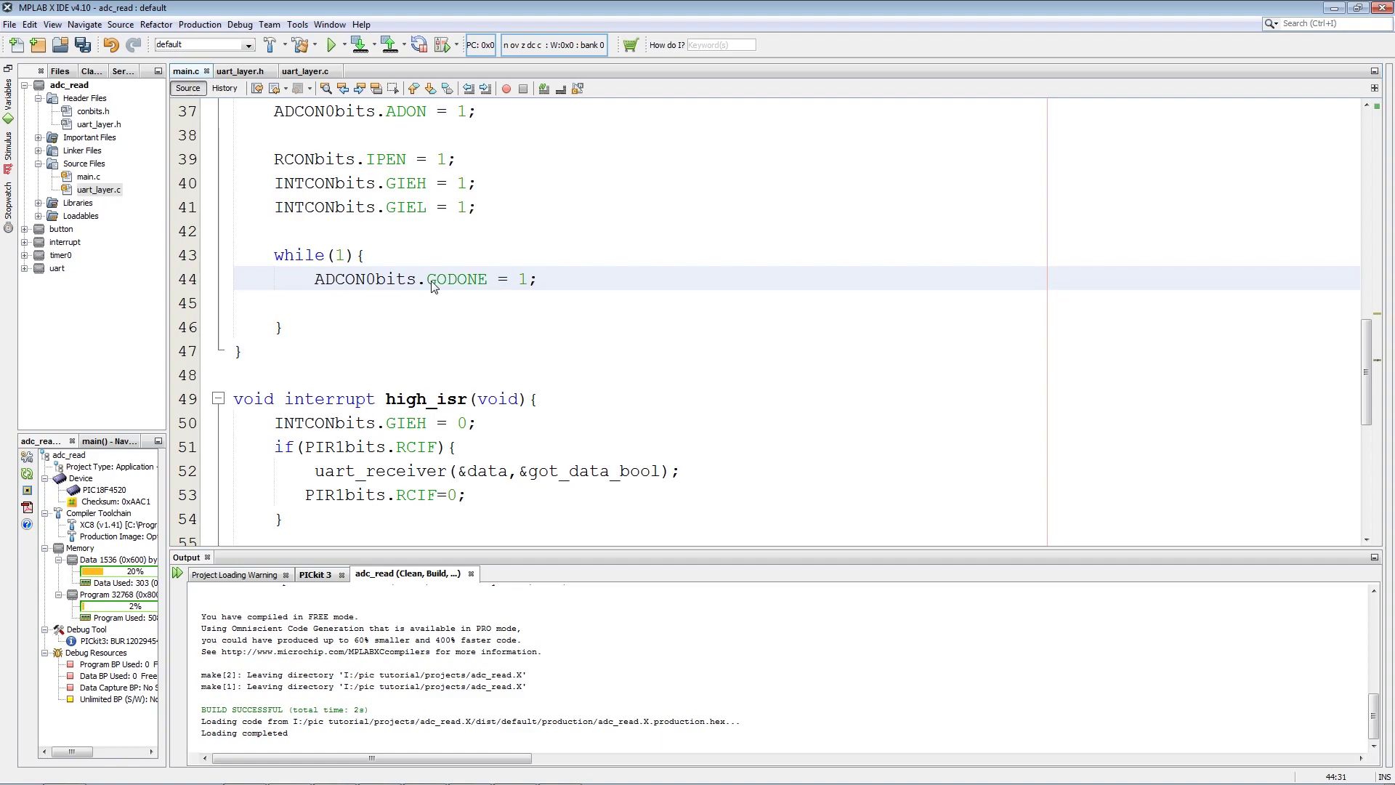
Step: Below it, add while(ADCON0bits.GODONE); using the copied register name
key("Return")
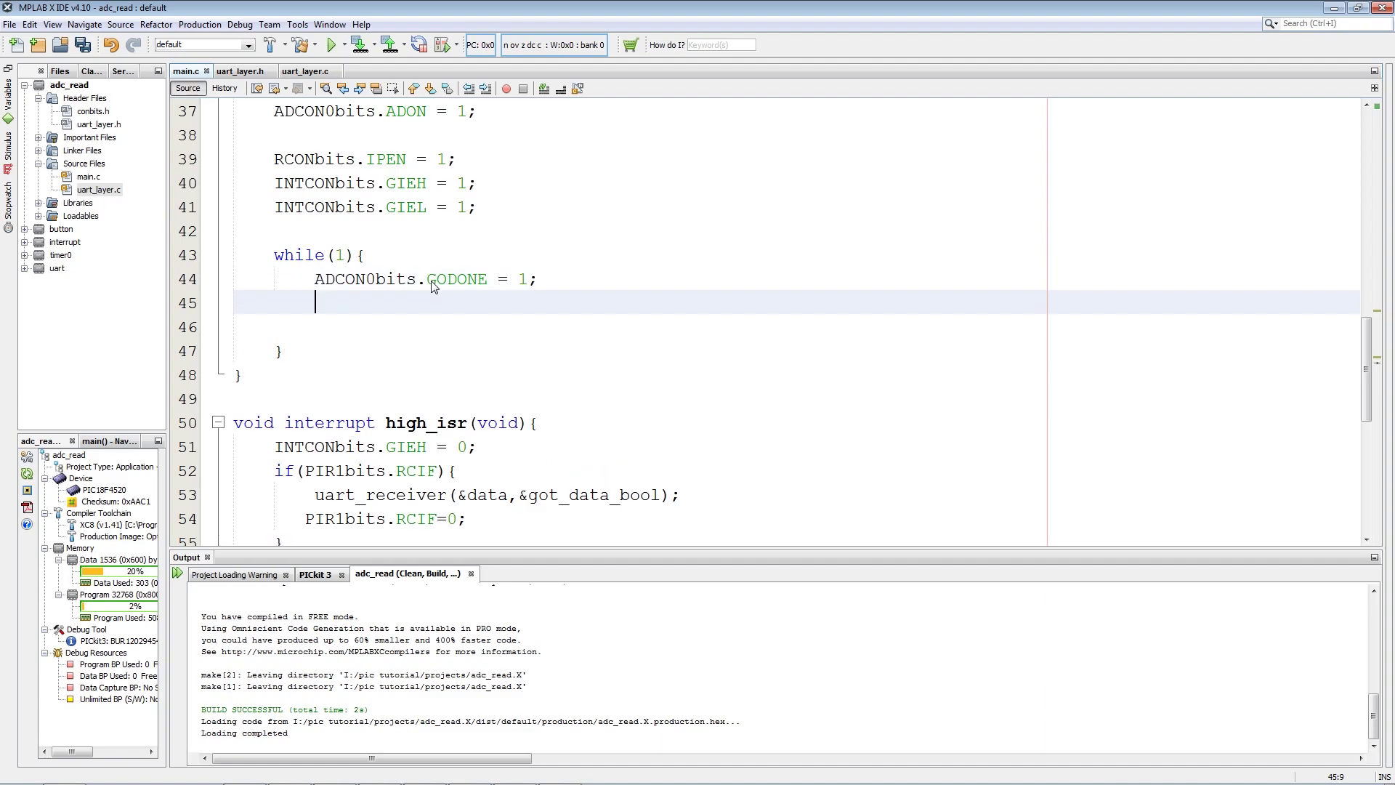
type("while")
type("(")
left_click_drag(487, 279, 315, 279)
key("ctrl+c")
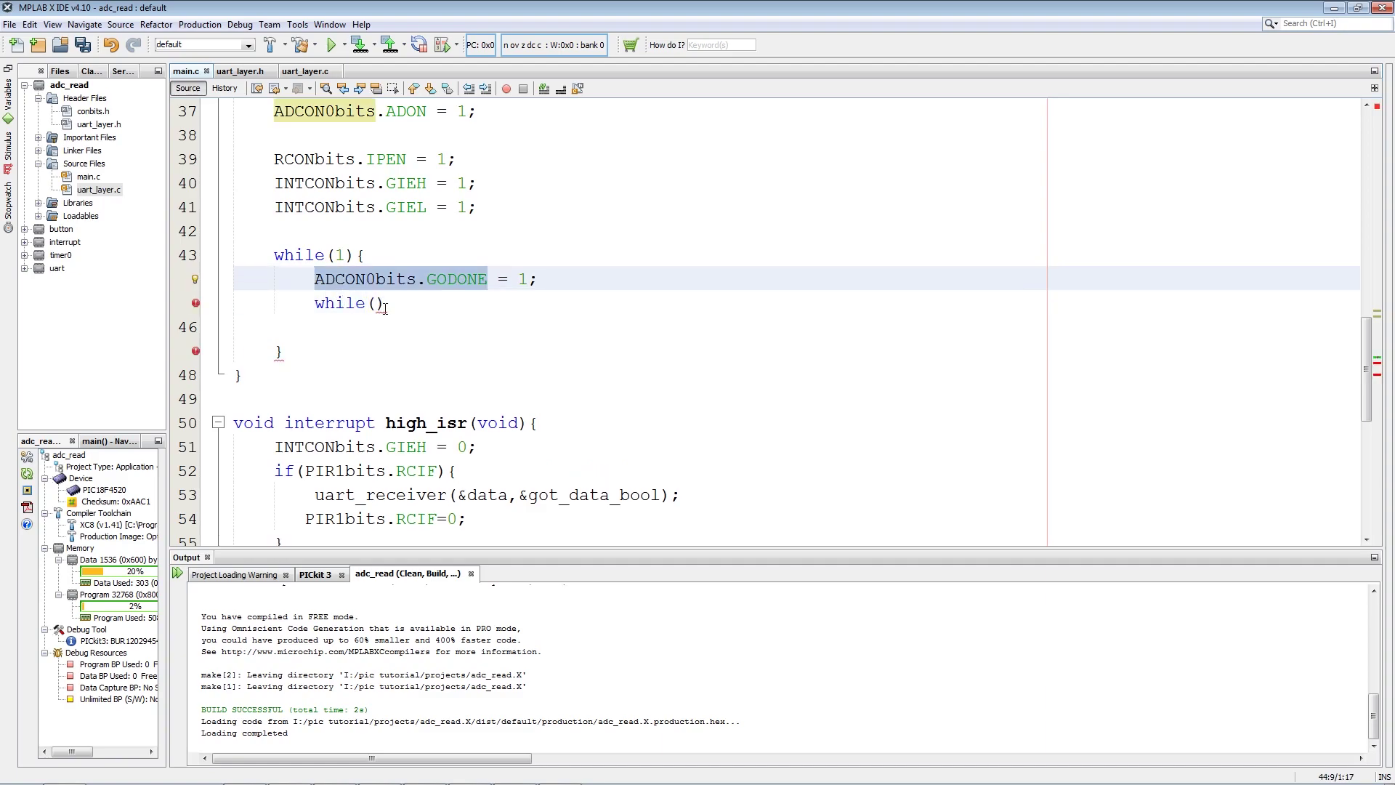
left_click(377, 304)
key("ctrl+v")
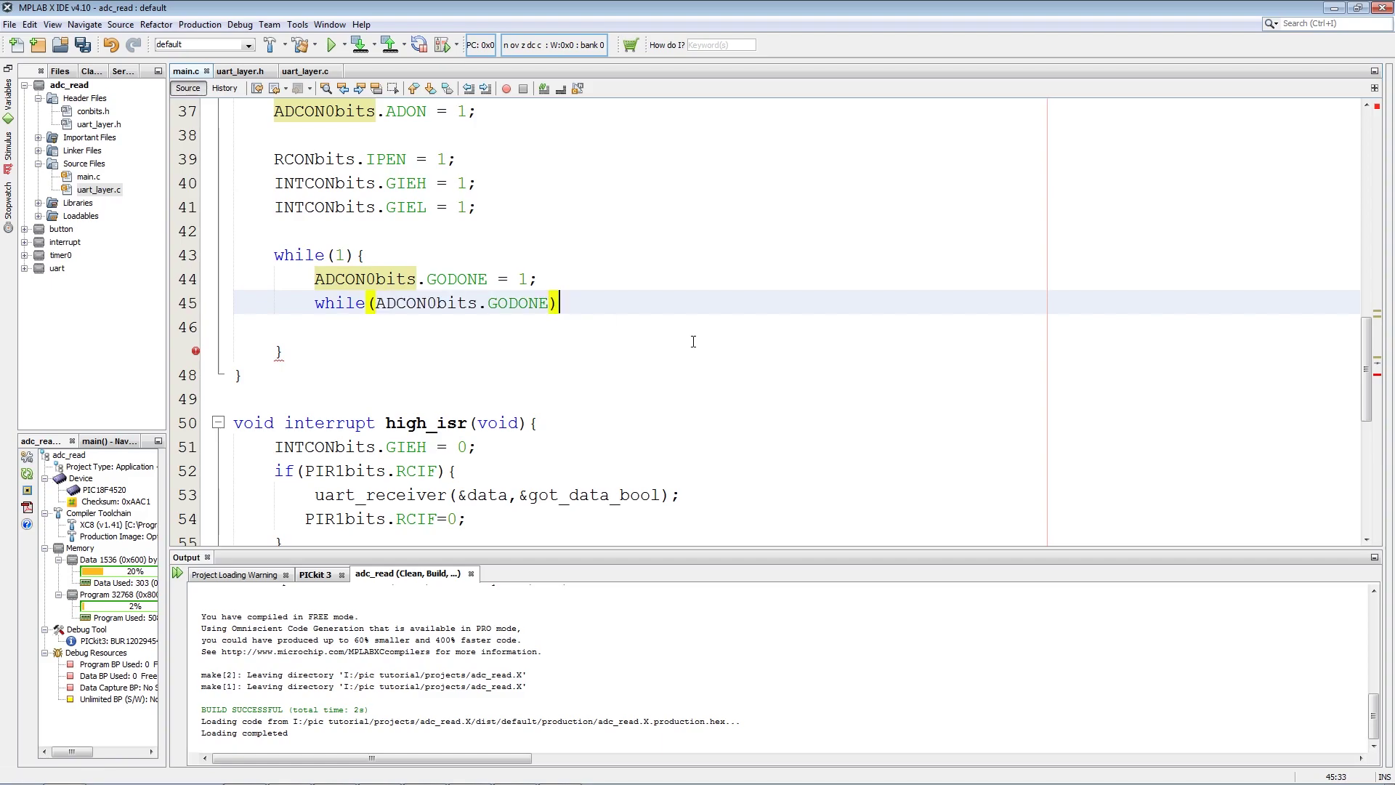
type(";")
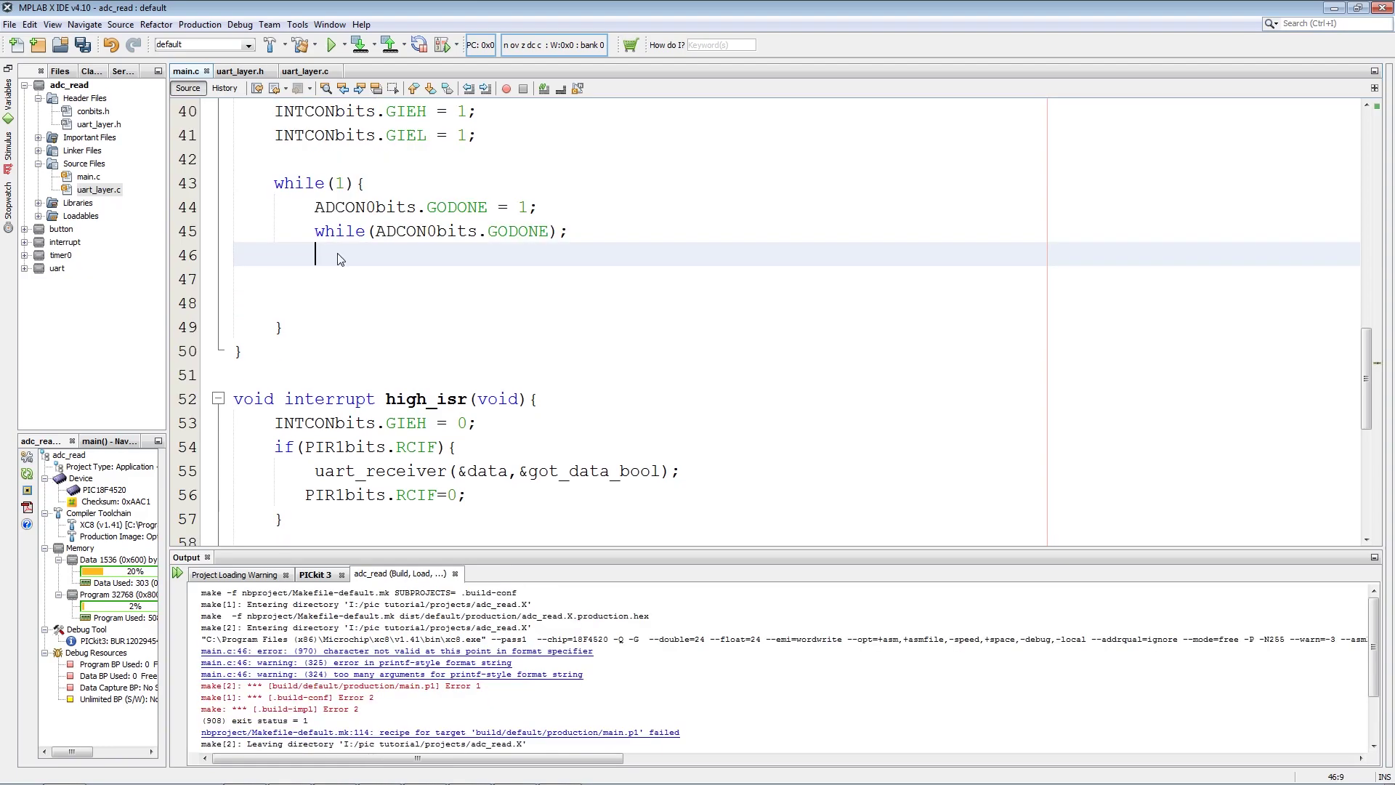
type("sp")
type("rintf(")
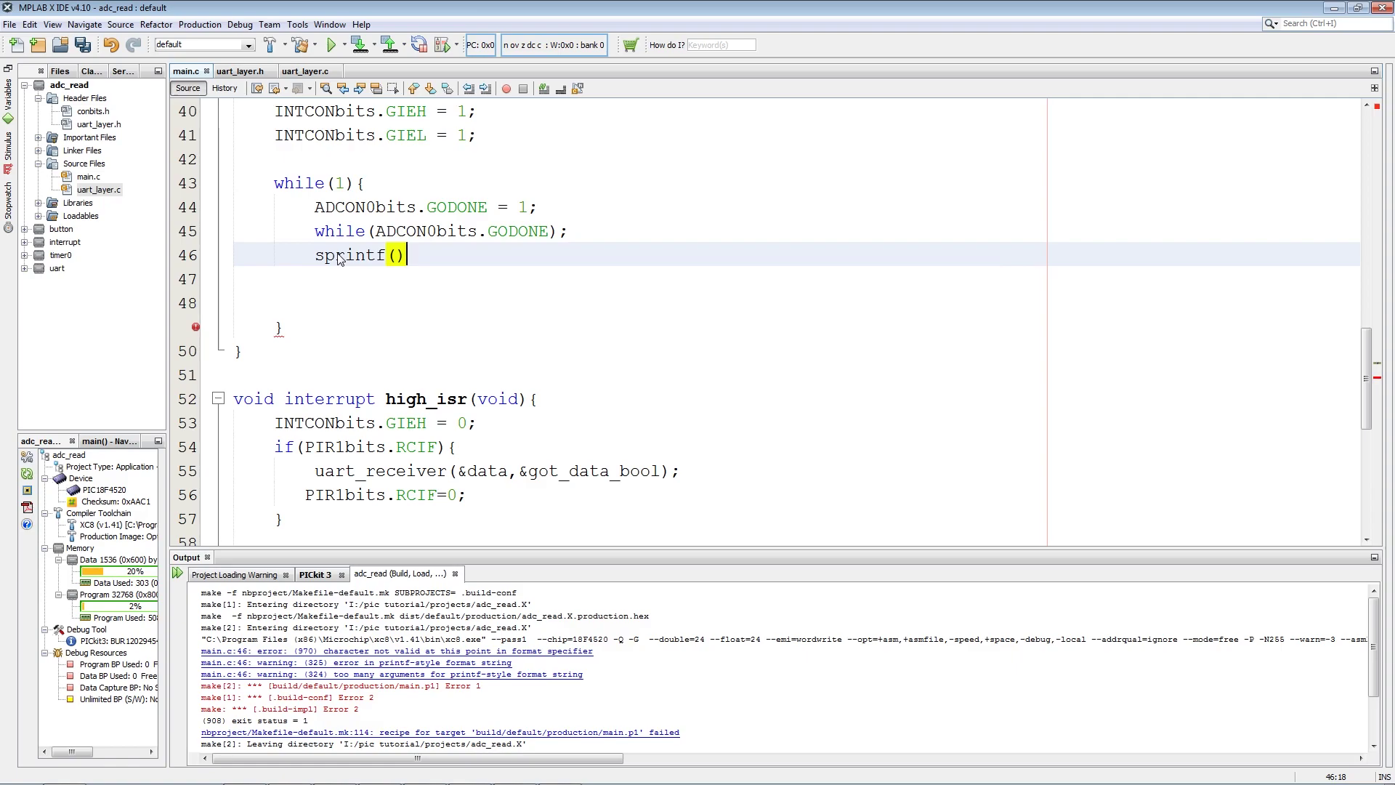
scroll(359, 284, "up", 13)
Step: Paste print_buffer as the first sprintf argument on line 46
double_click(375, 351)
key("ctrl+c")
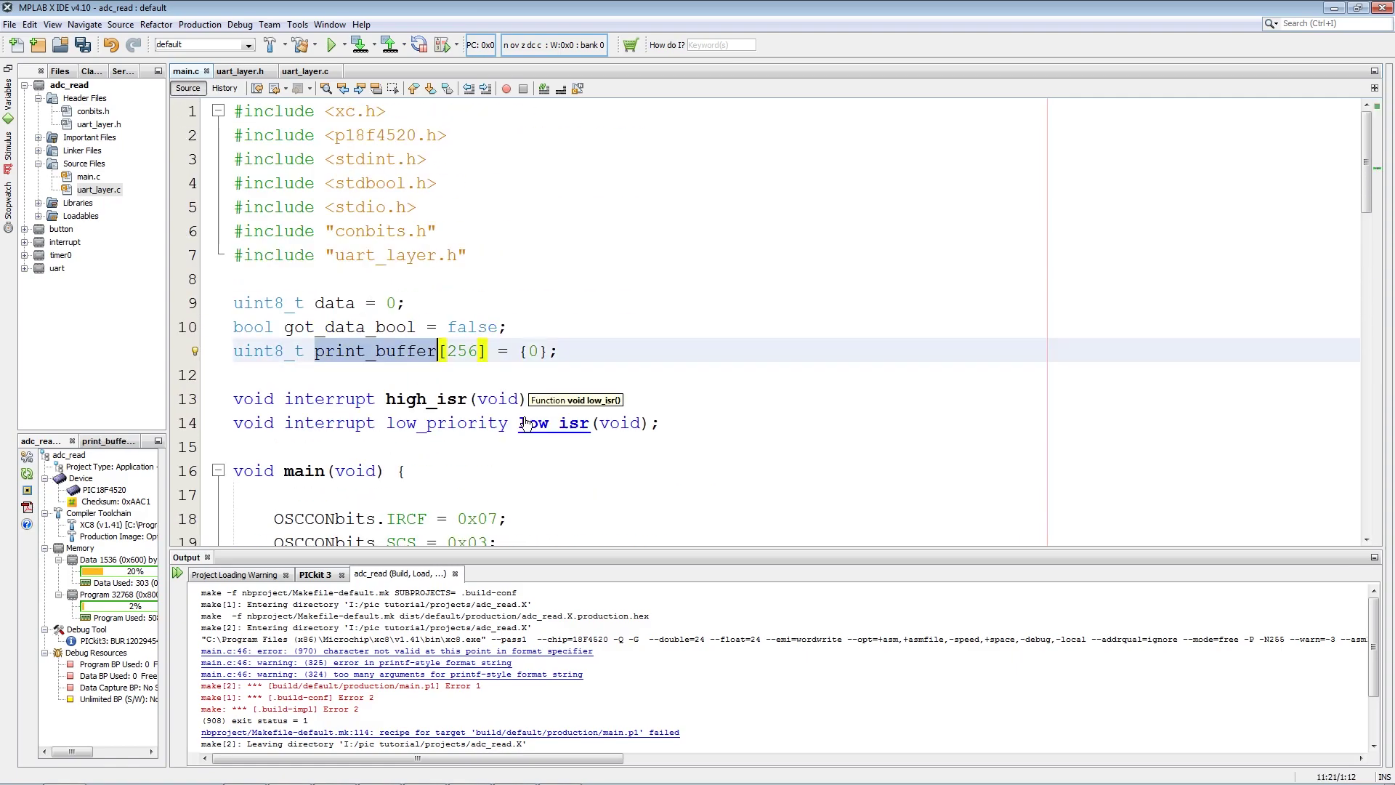
scroll(437, 360, "down", 12)
left_click(394, 314)
key("ctrl+v")
type(",")
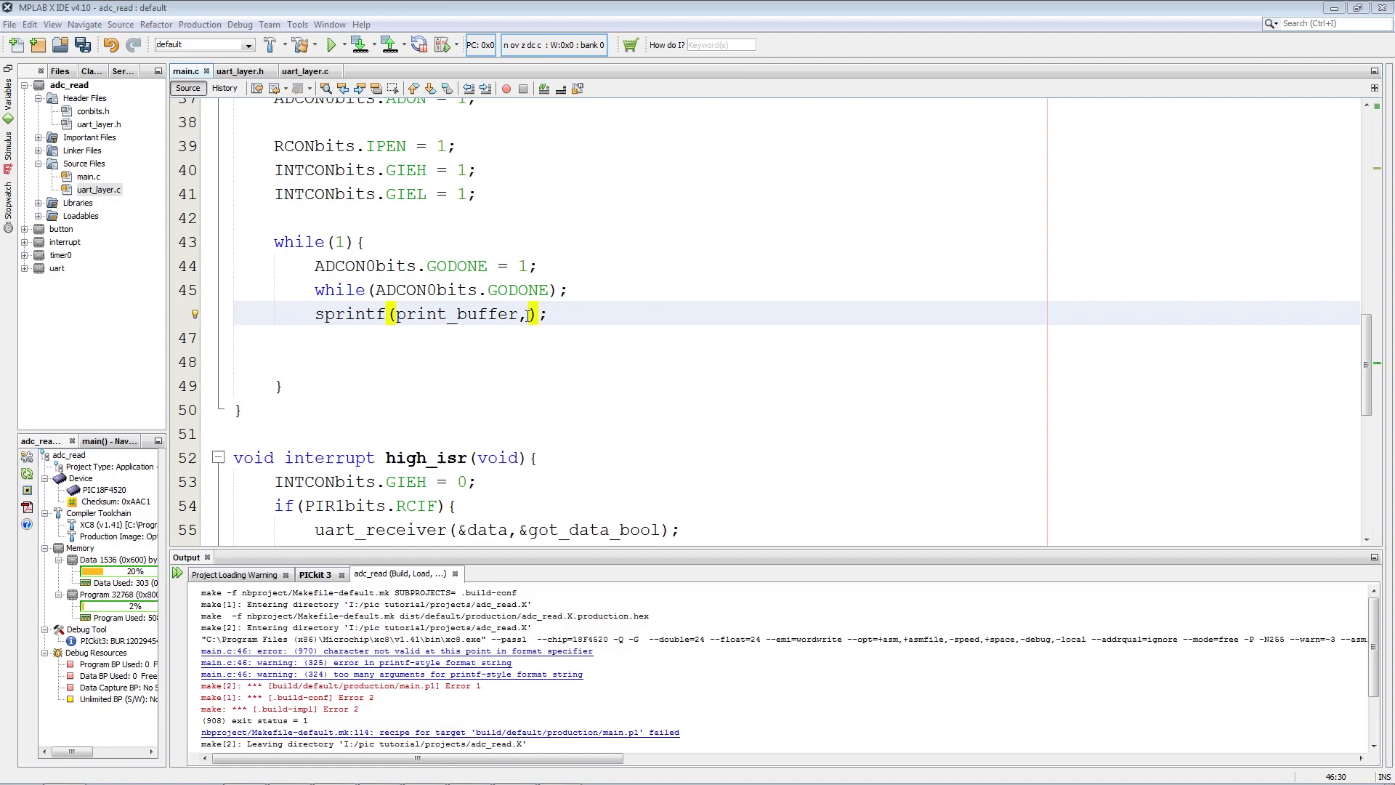
type("\"\\rADC Read: 0x%02x%02x\\t\"")
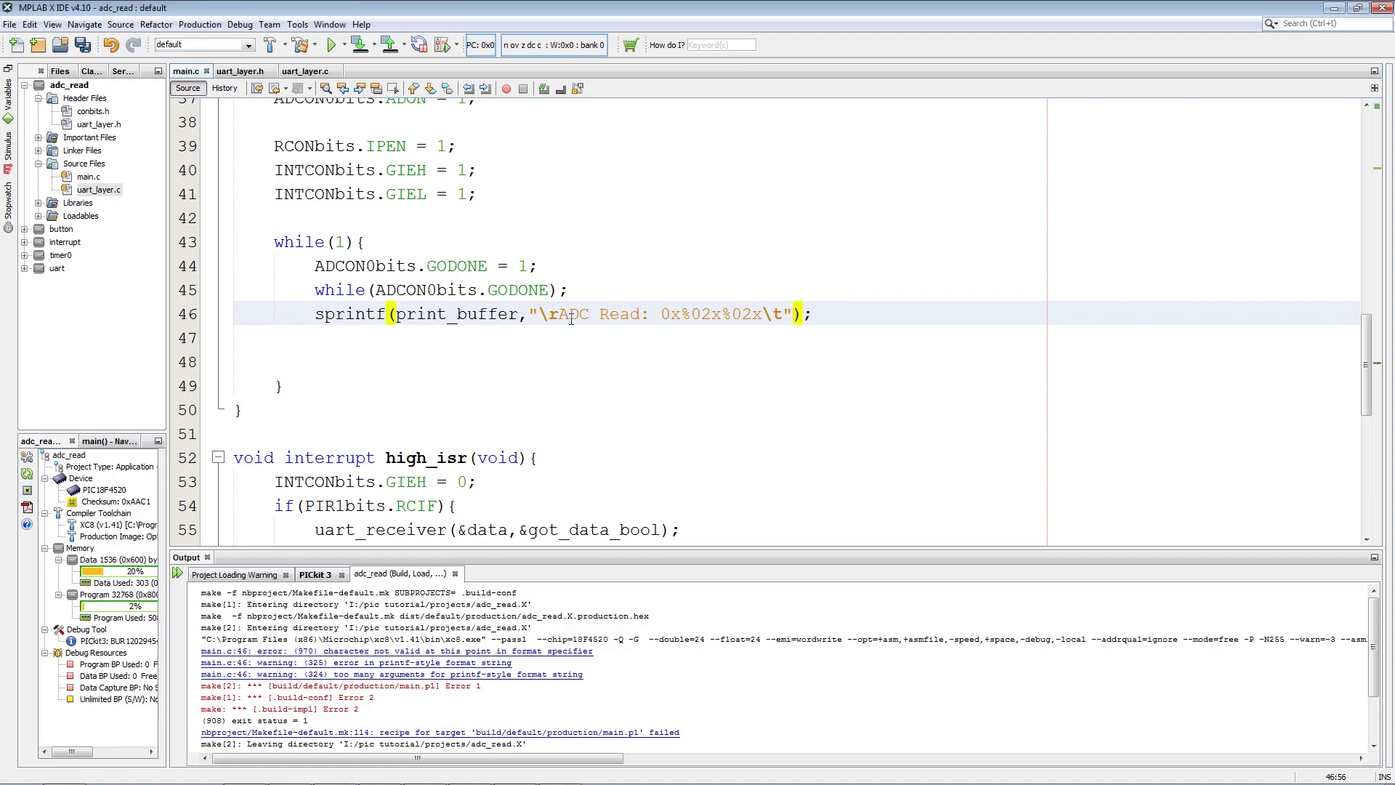
Step: Pass ADRESH,ADRESL for the two %02x specifiers, then switch to uart_layer.c
left_click_drag(722, 314, 661, 314)
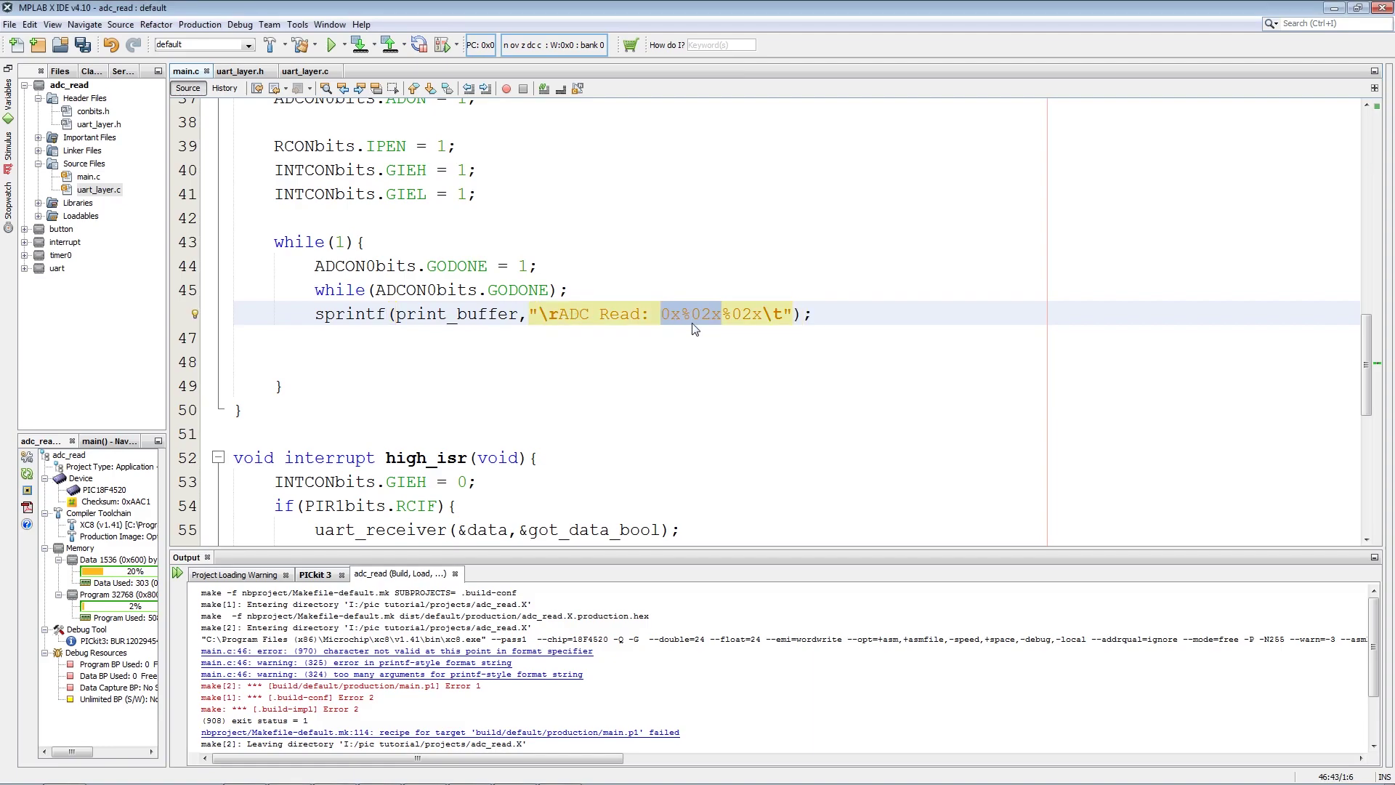
left_click_drag(764, 314, 721, 315)
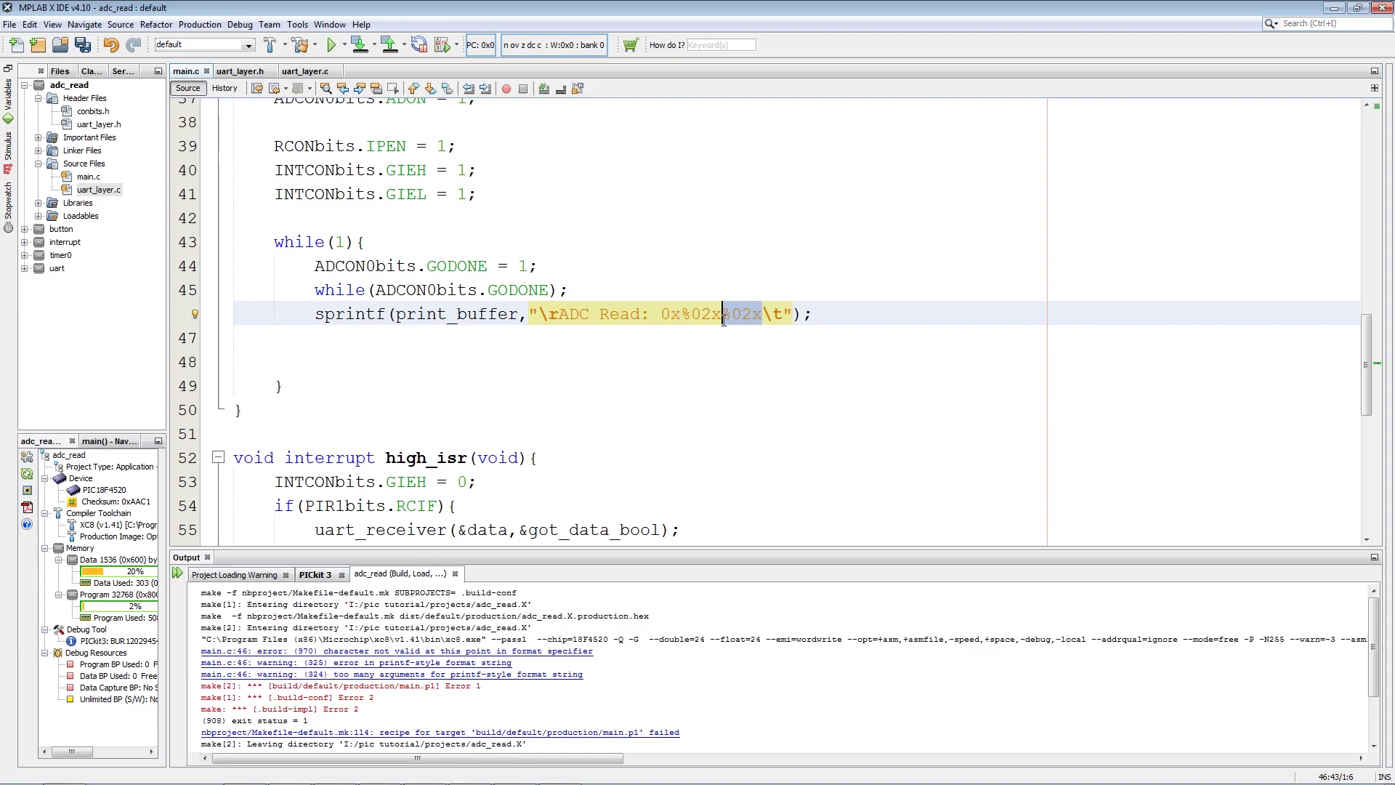
left_click(793, 316)
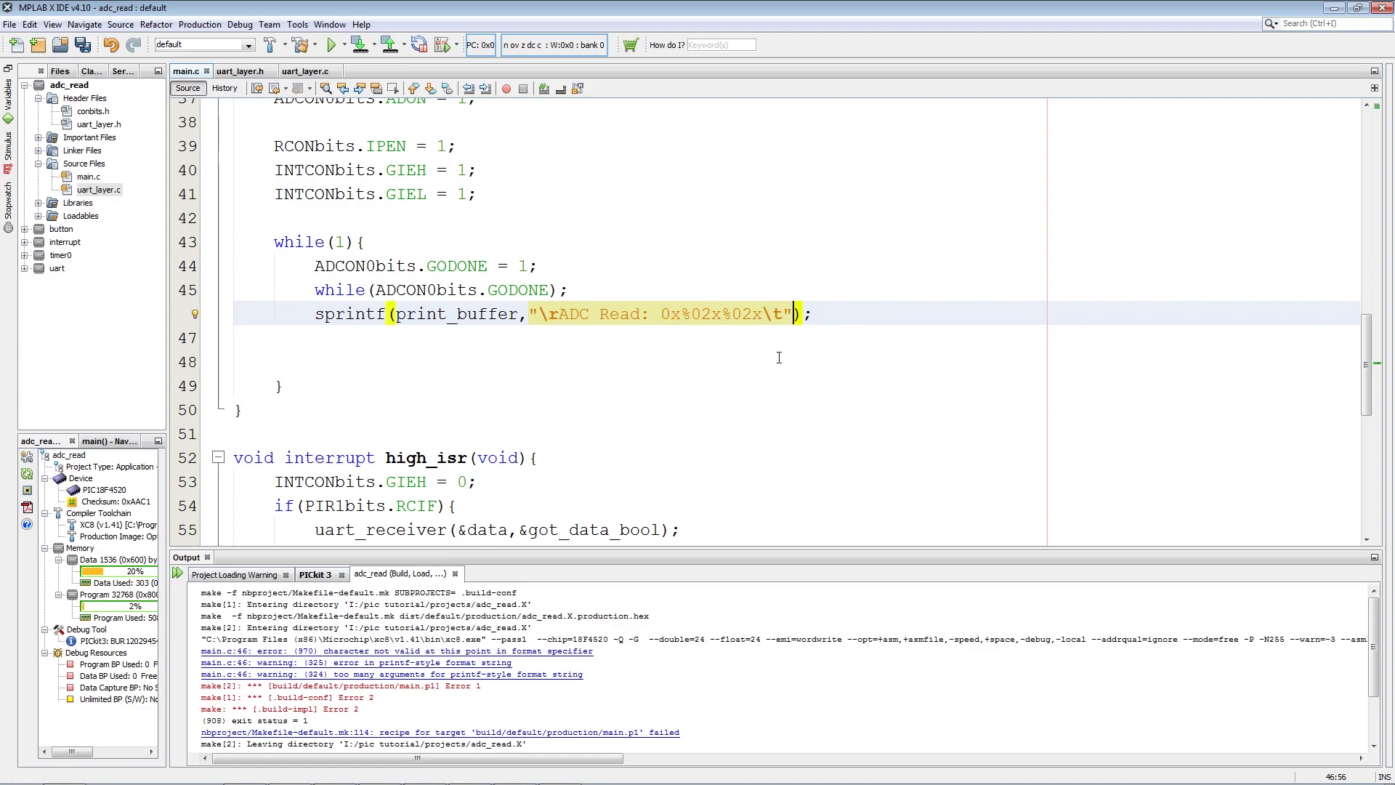
type(",")
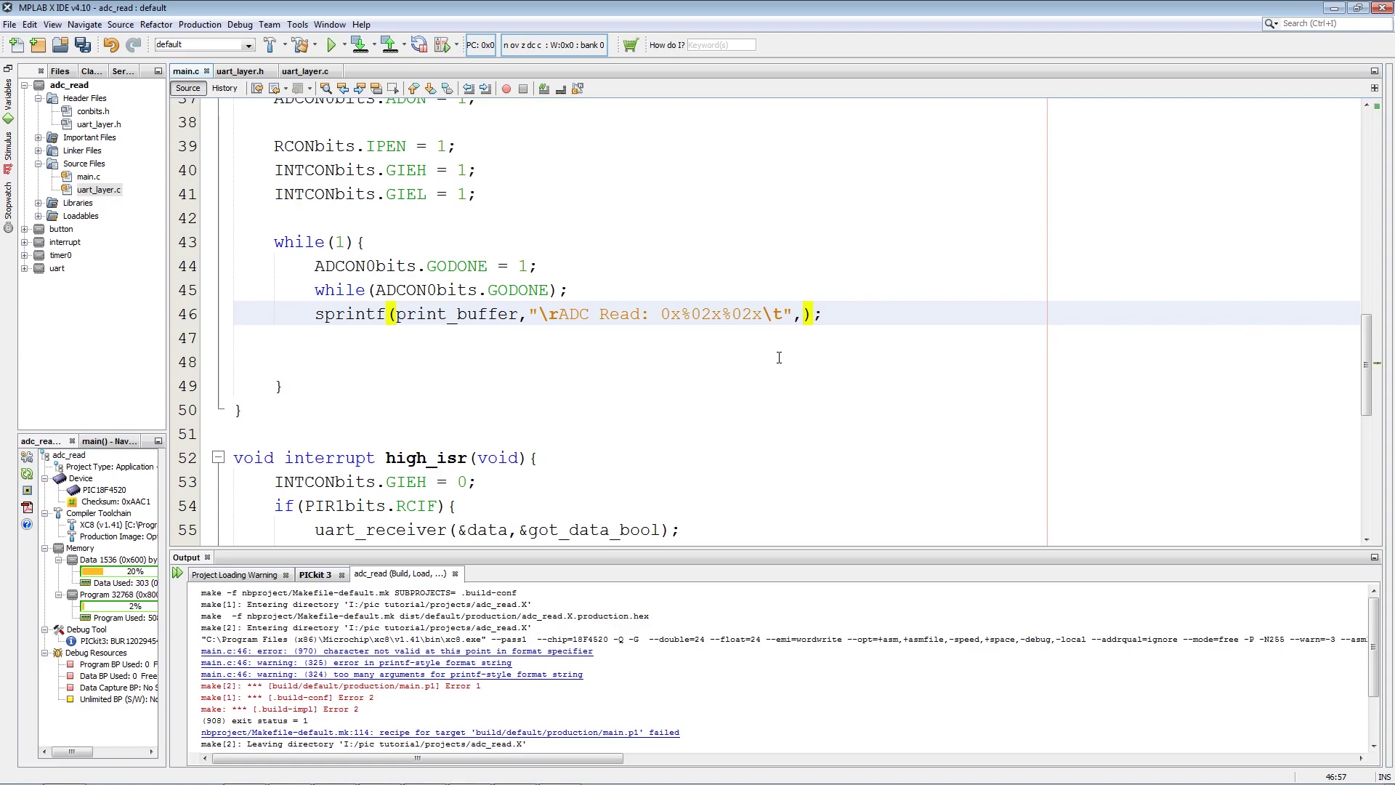
type("ADRES")
type("H")
type(",ADR")
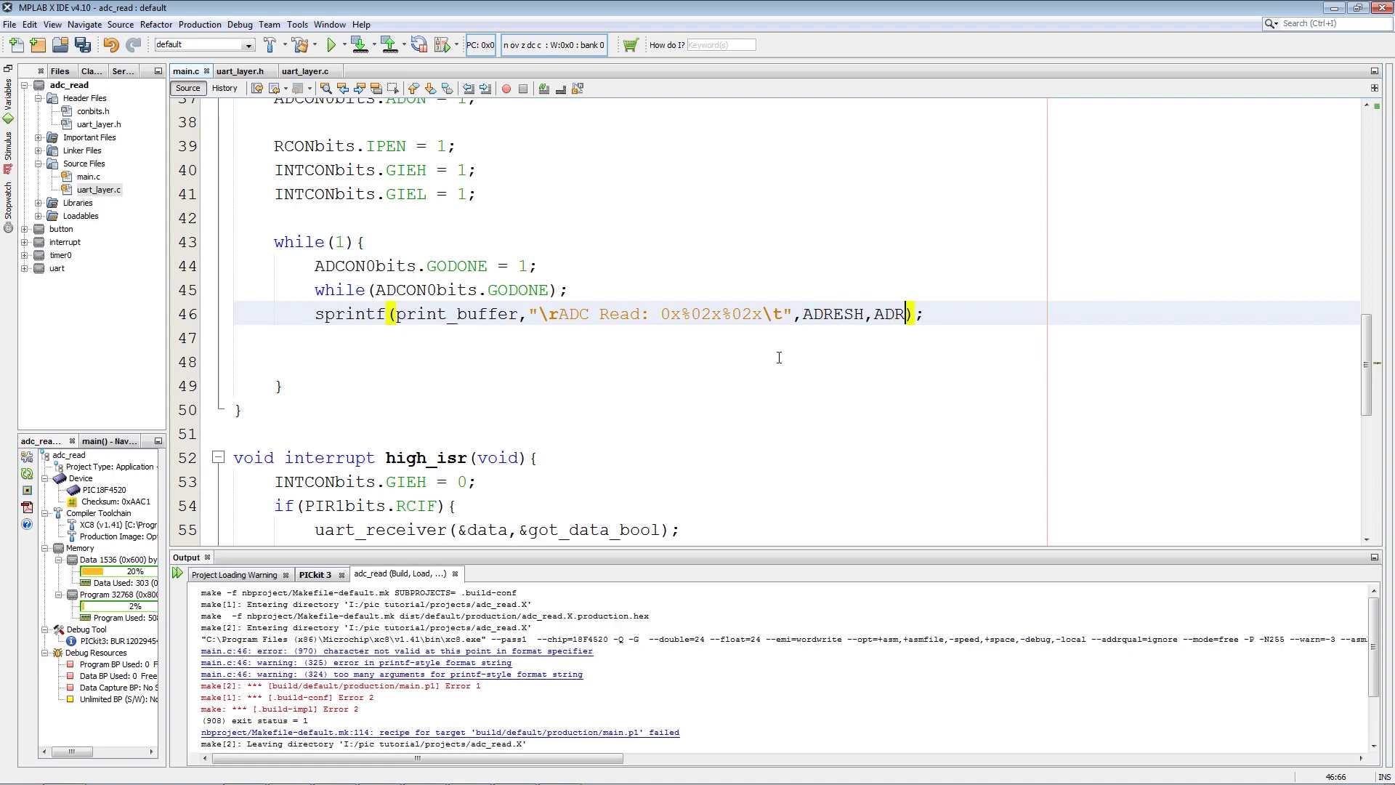
type("ESL")
key("ctrl+Tab")
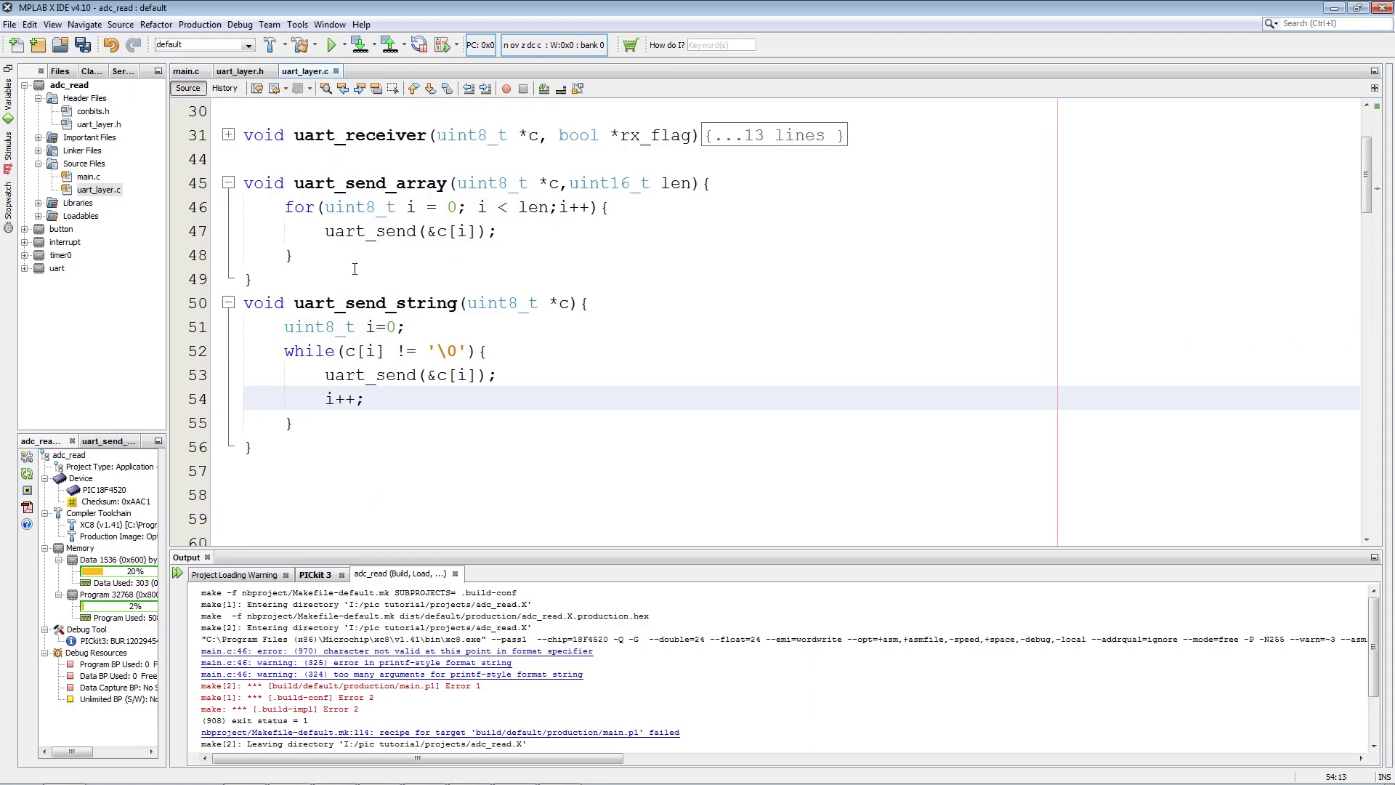
Step: Copy uart_send_string from uart_layer.c onto a new line 47 in main.c
double_click(368, 183)
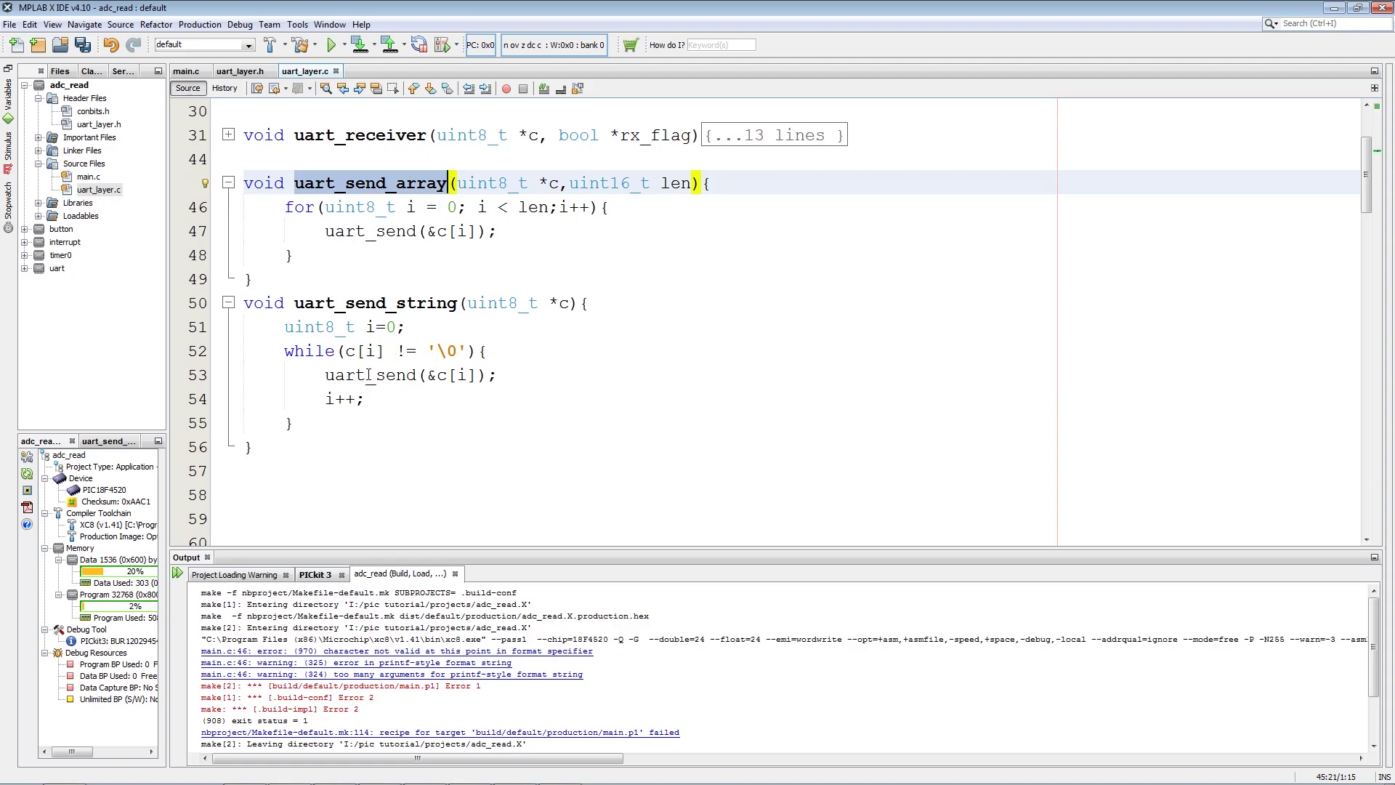
double_click(352, 310)
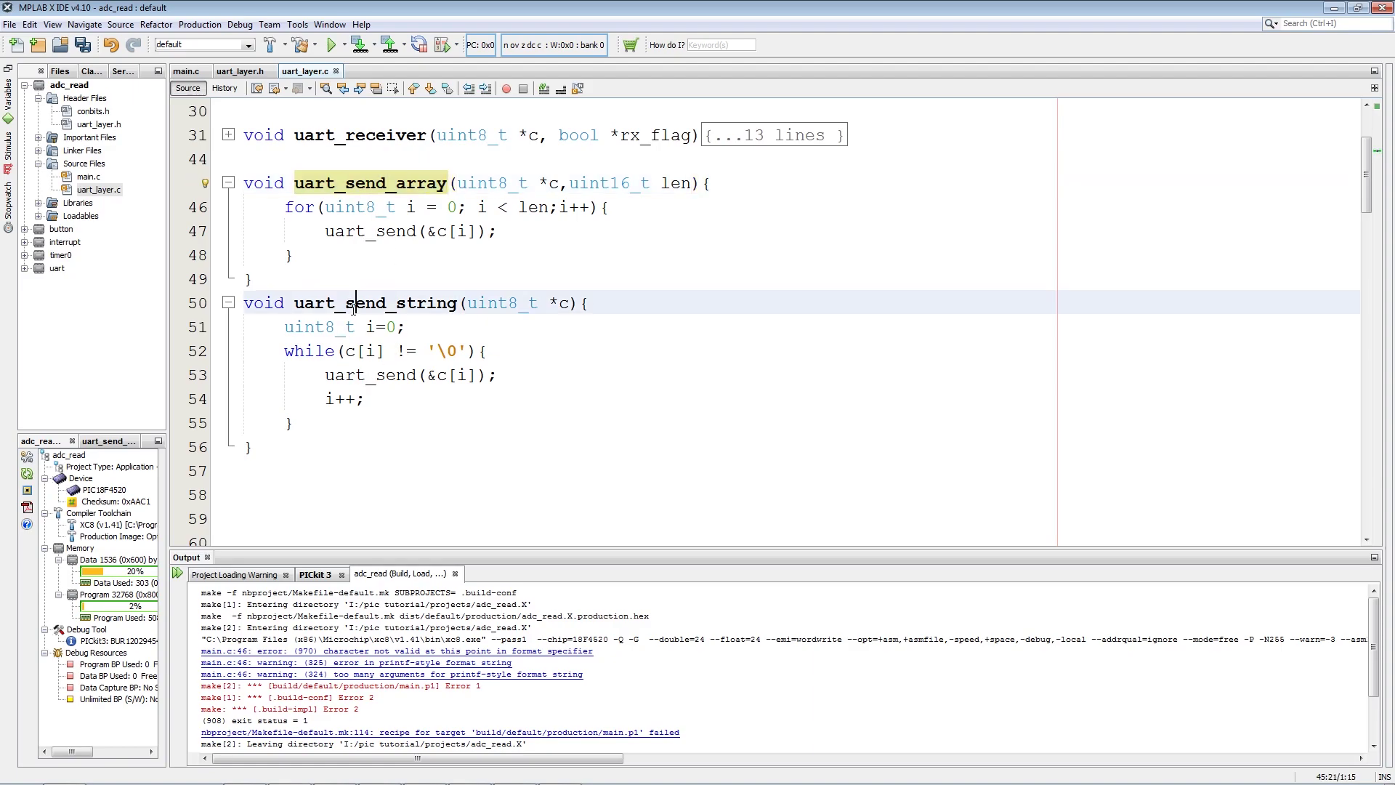
right_click(371, 307)
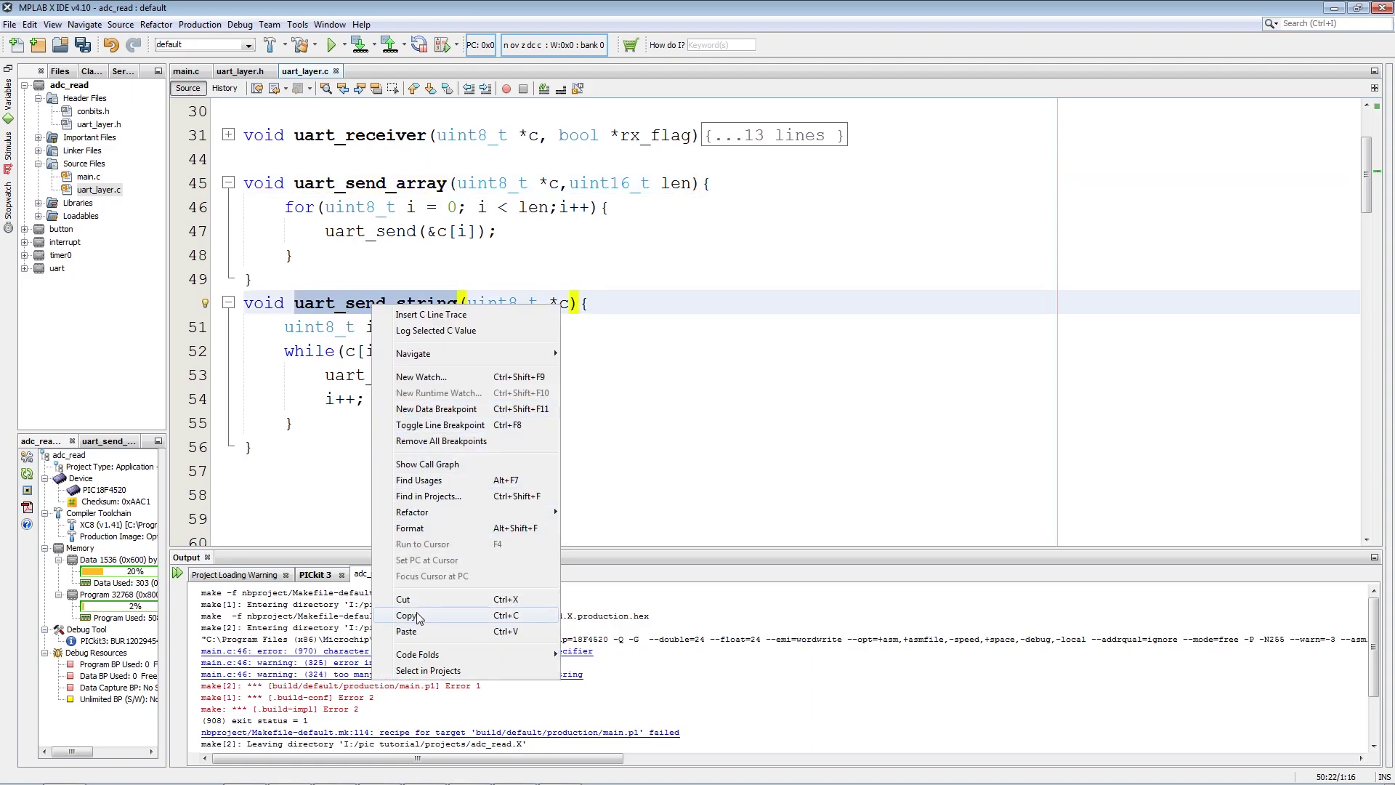
left_click(405, 614)
left_click(198, 74)
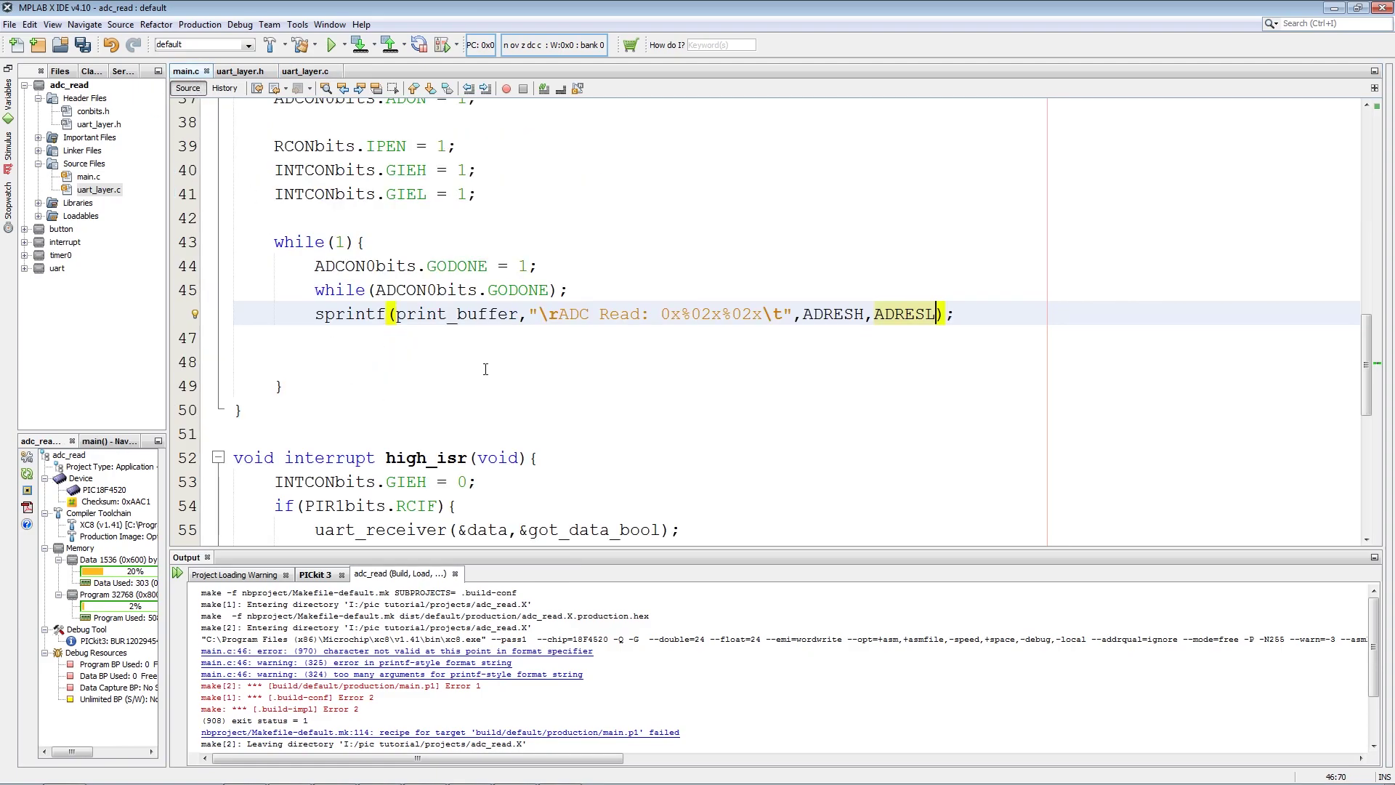
left_click(973, 311)
key("Return")
key("ctrl+v")
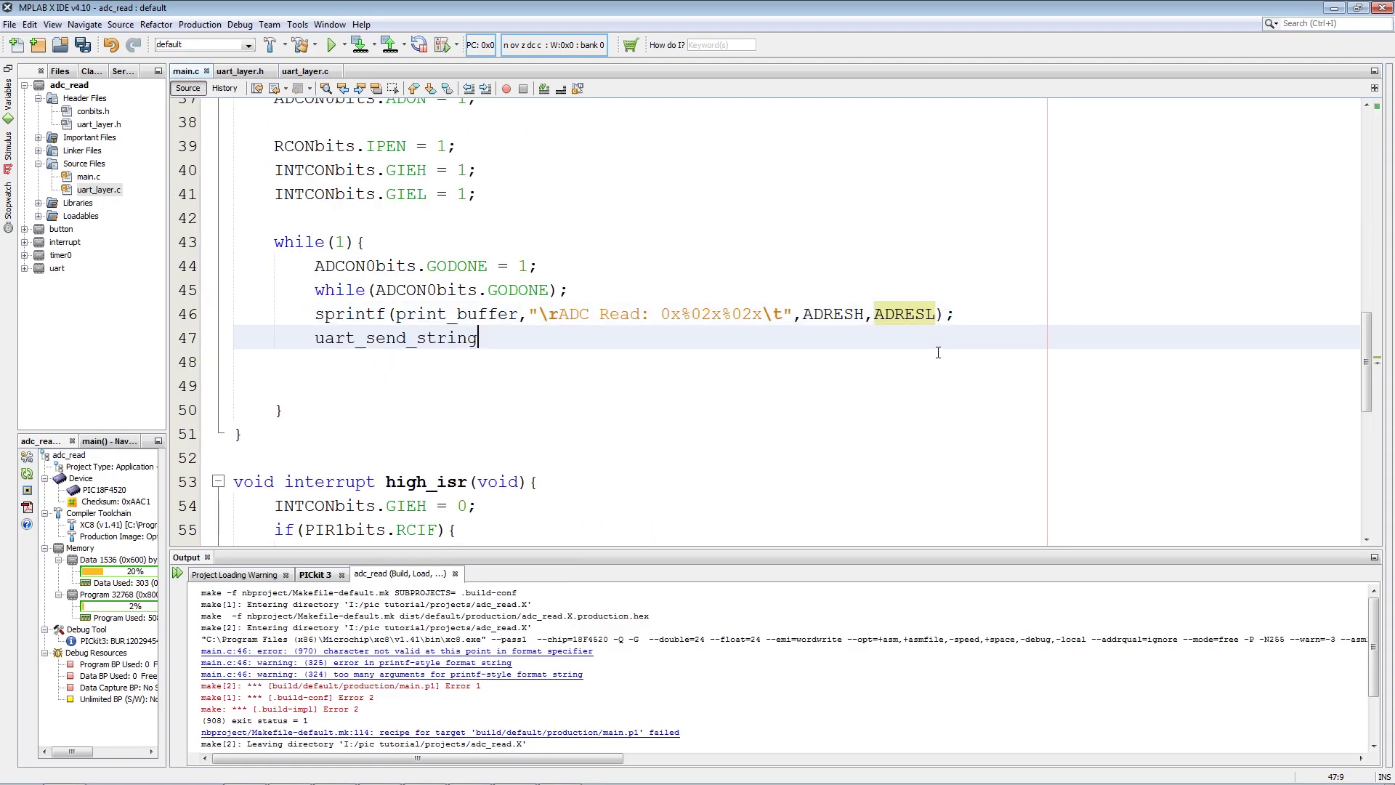
type("()")
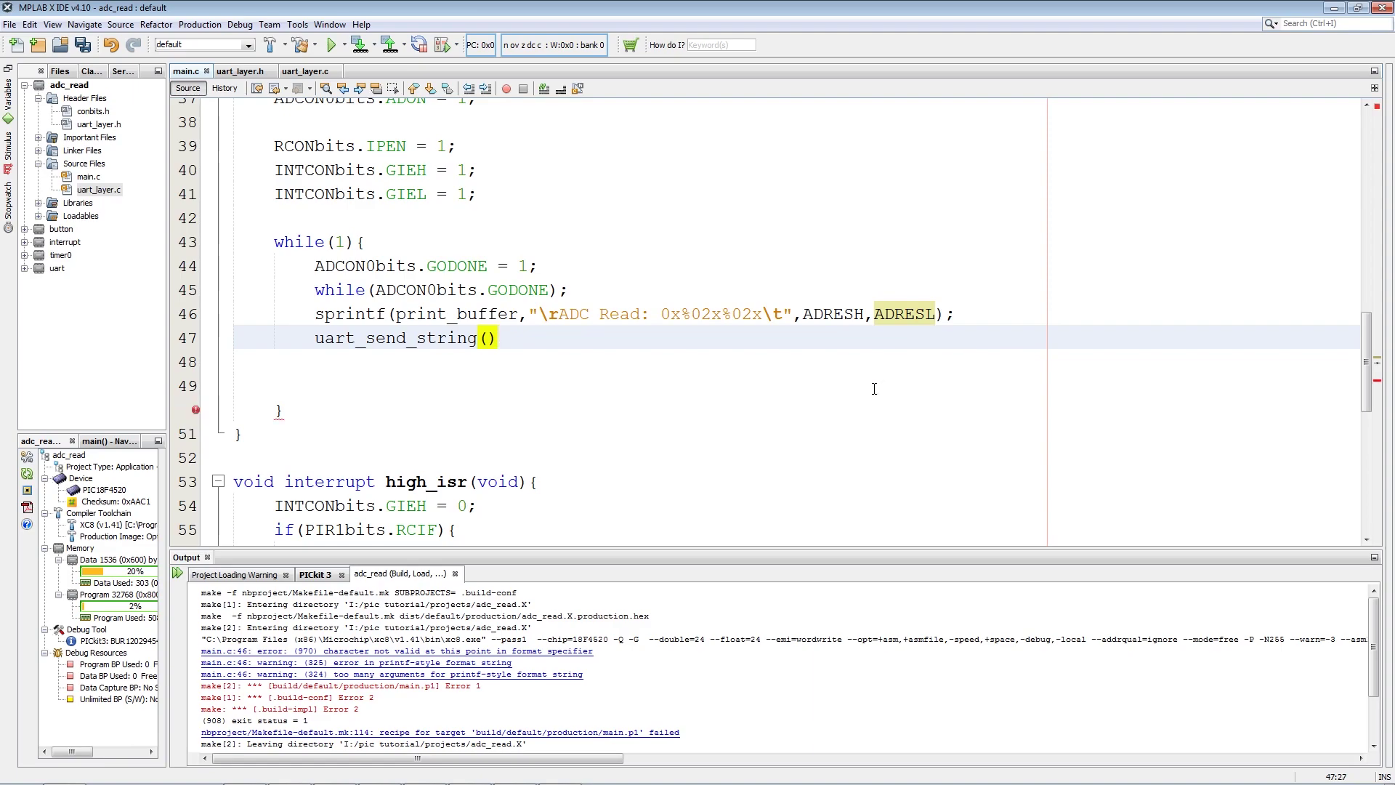
Step: Give the call print_buffer as its argument: uart_send_string(print_buffer);
double_click(508, 314)
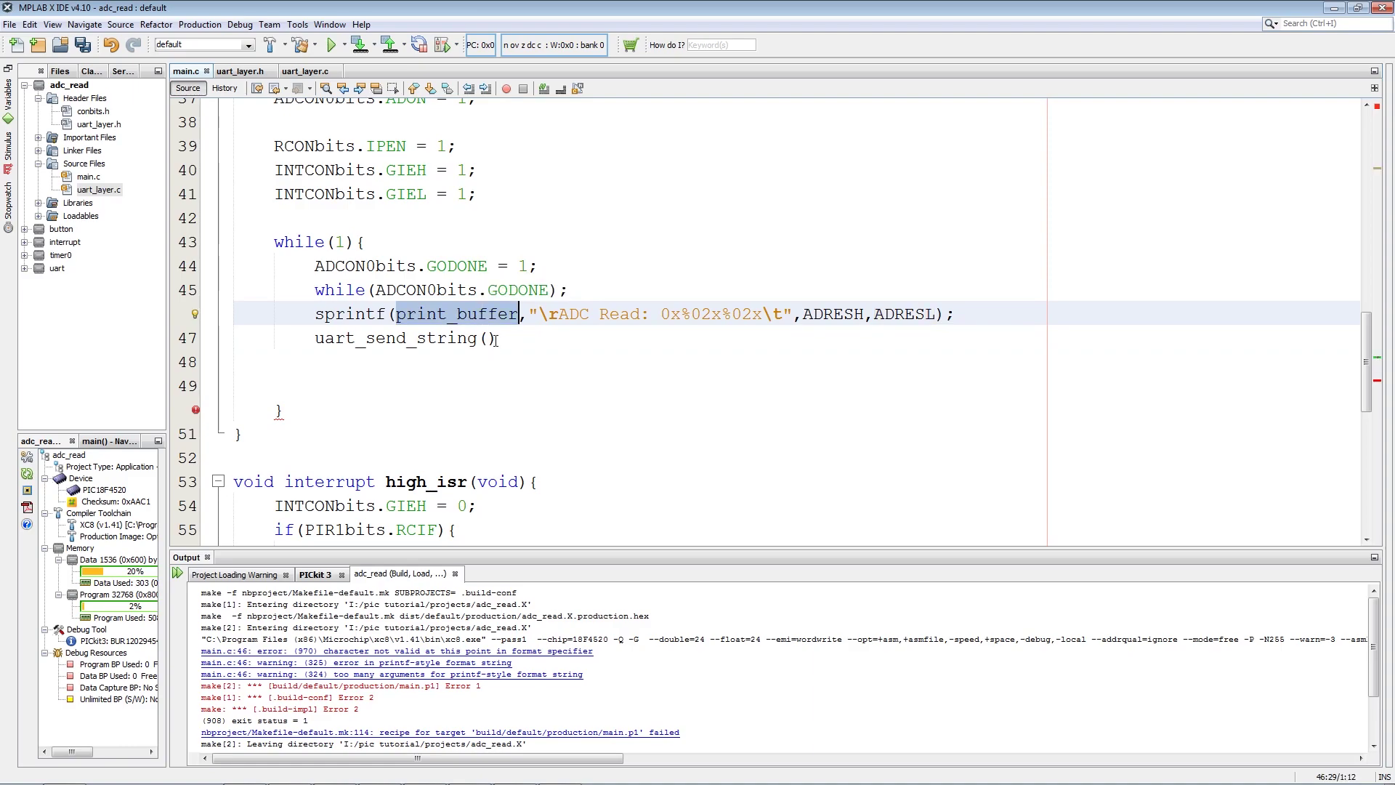
key("ctrl+c")
left_click(487, 339)
key("ctrl+v")
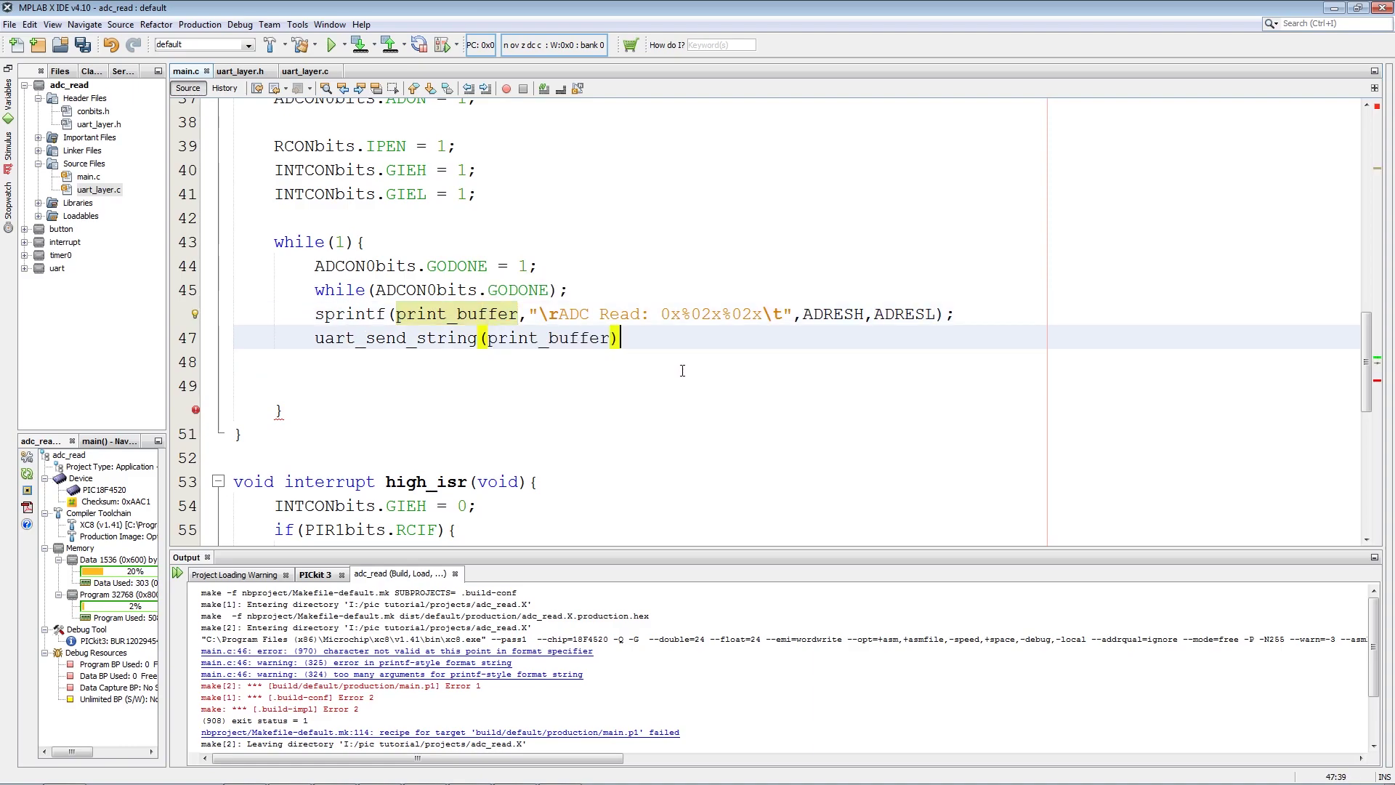
type(";")
left_click(426, 339, "ctrl")
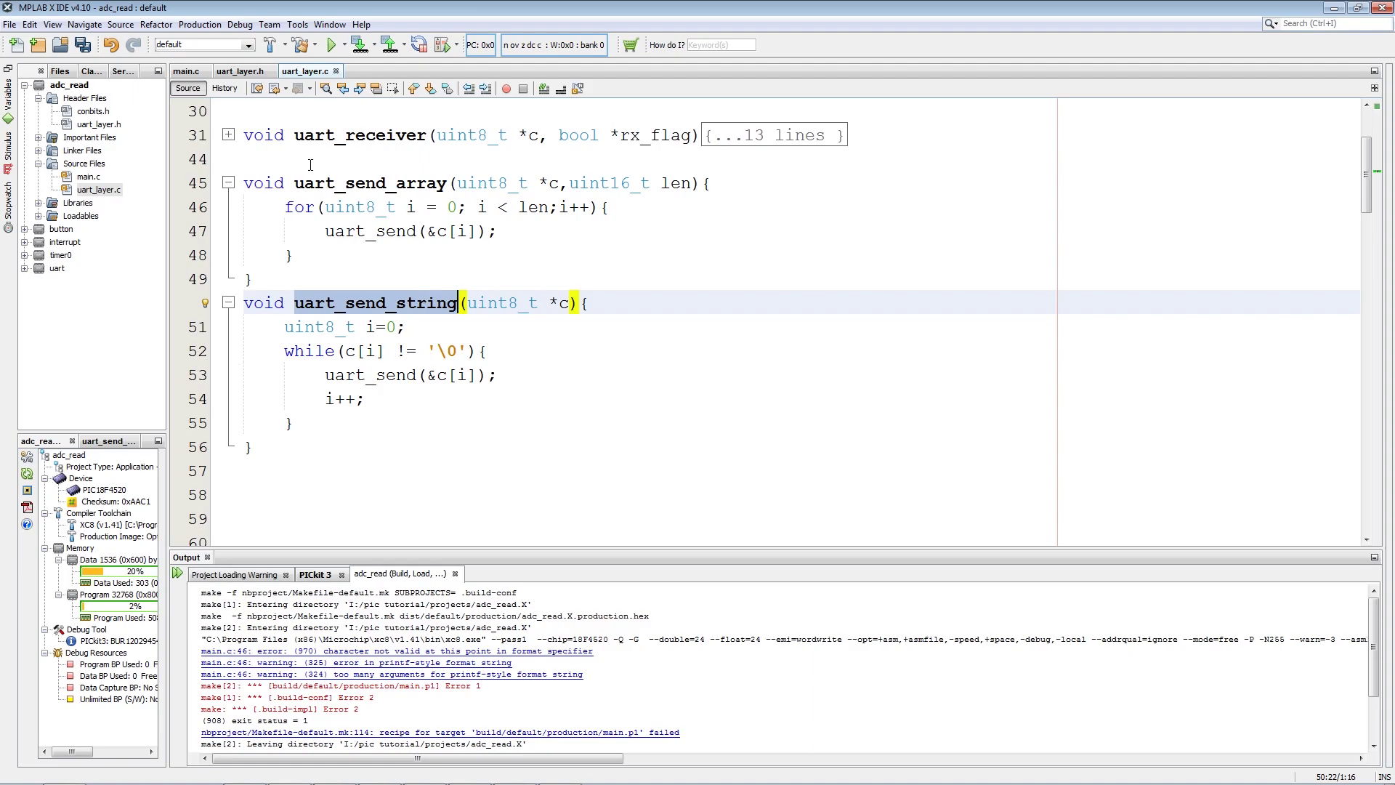
left_click(186, 71)
Step: Build and program the PIC18F4520, then reposition the COM9 PuTTY window to watch readings
key("F11")
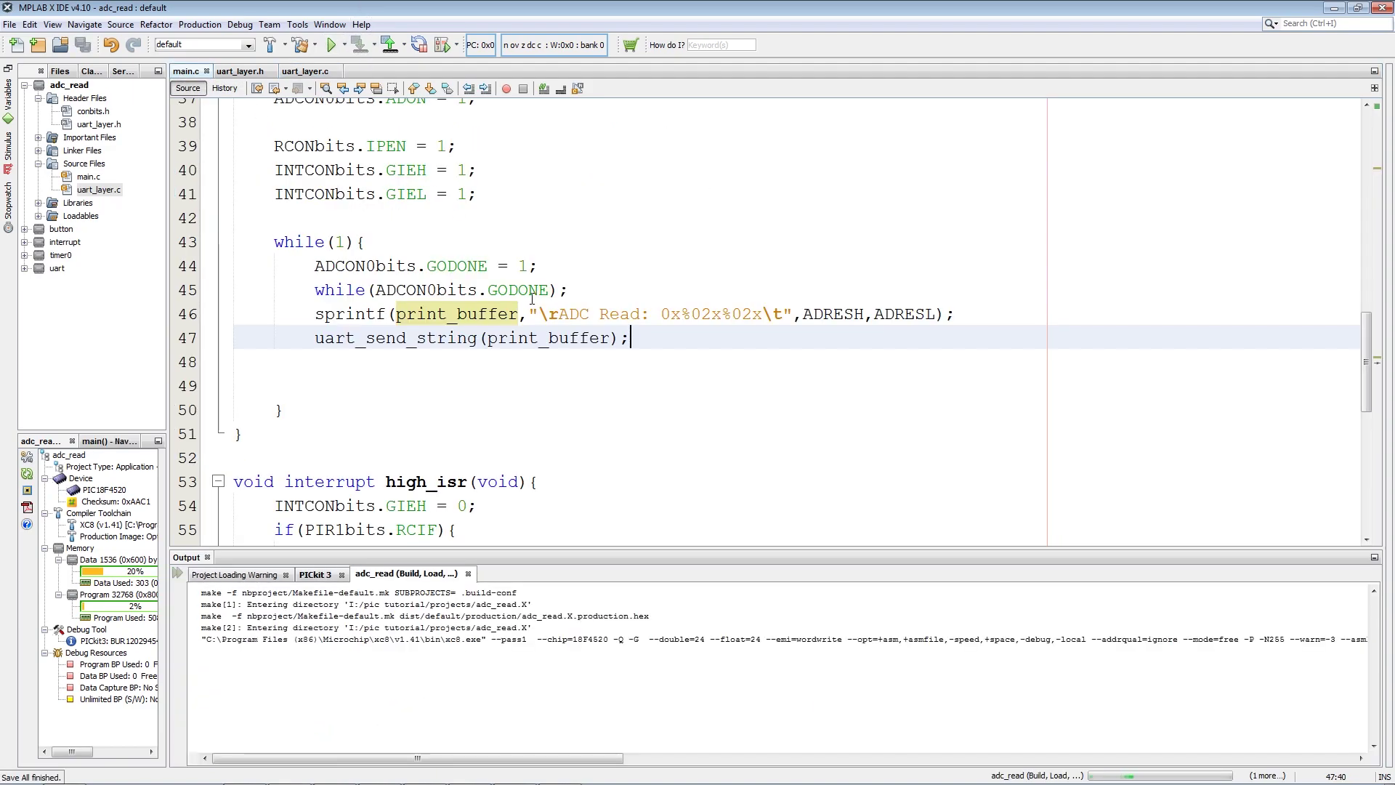
key("alt+Tab")
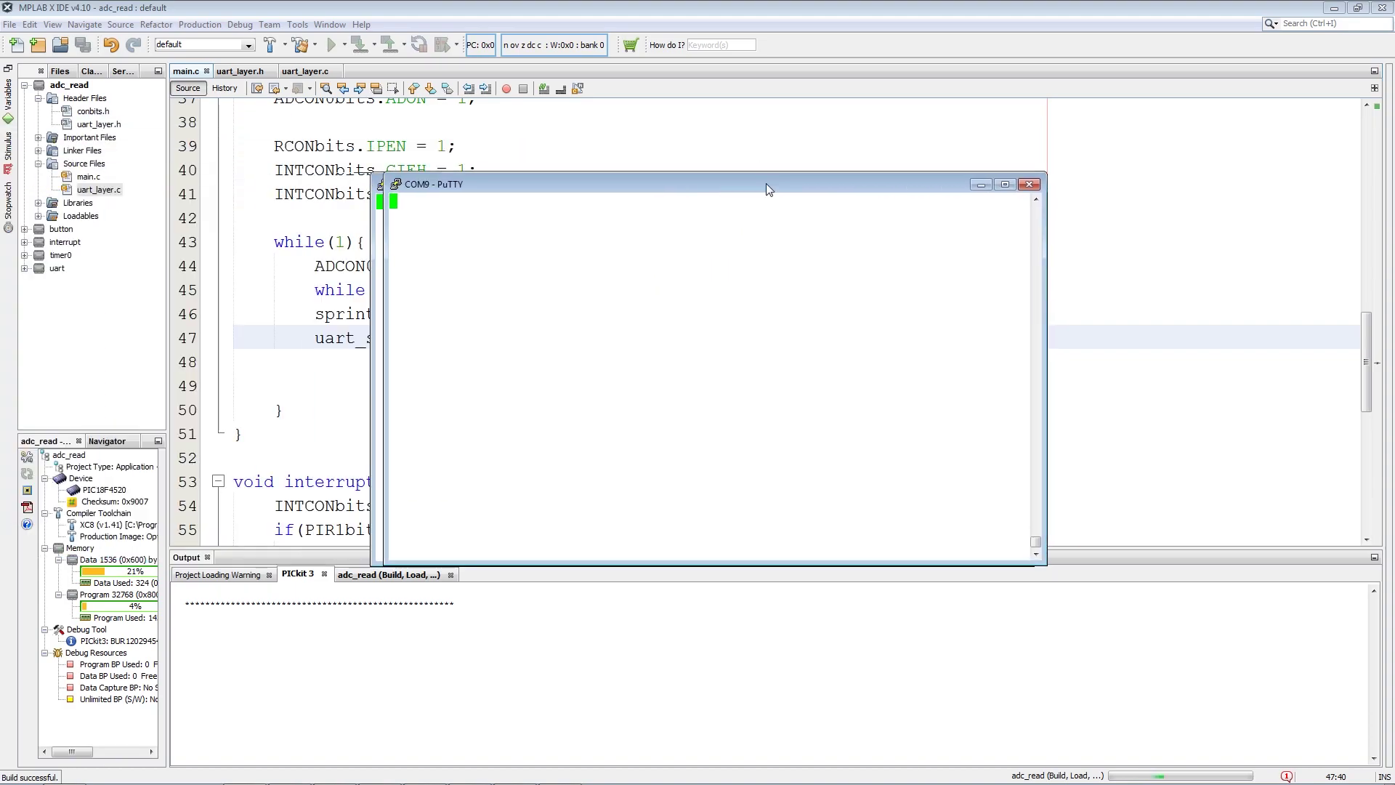
left_click_drag(767, 183, 1005, 101)
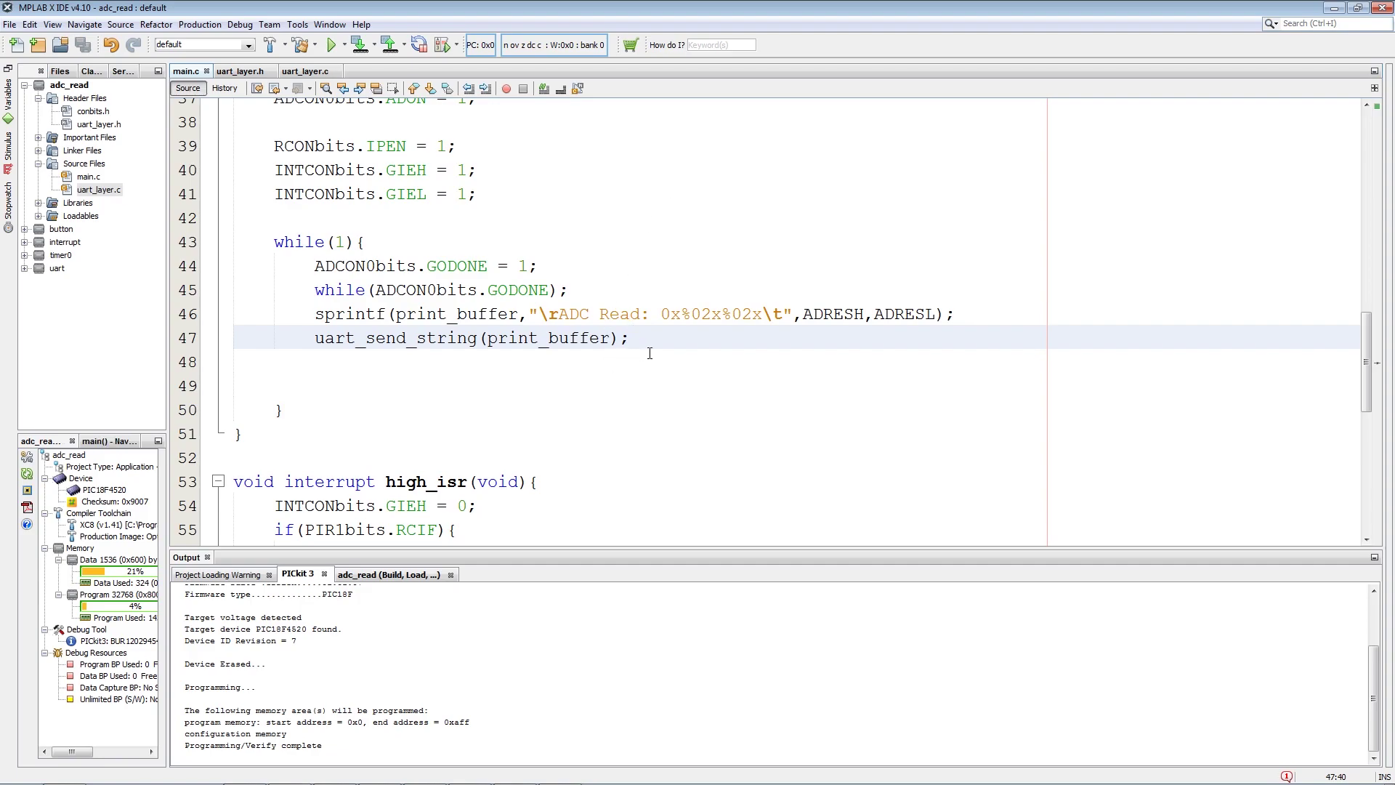
scroll(649, 353, "down", 3)
scroll(383, 370, "up", 2)
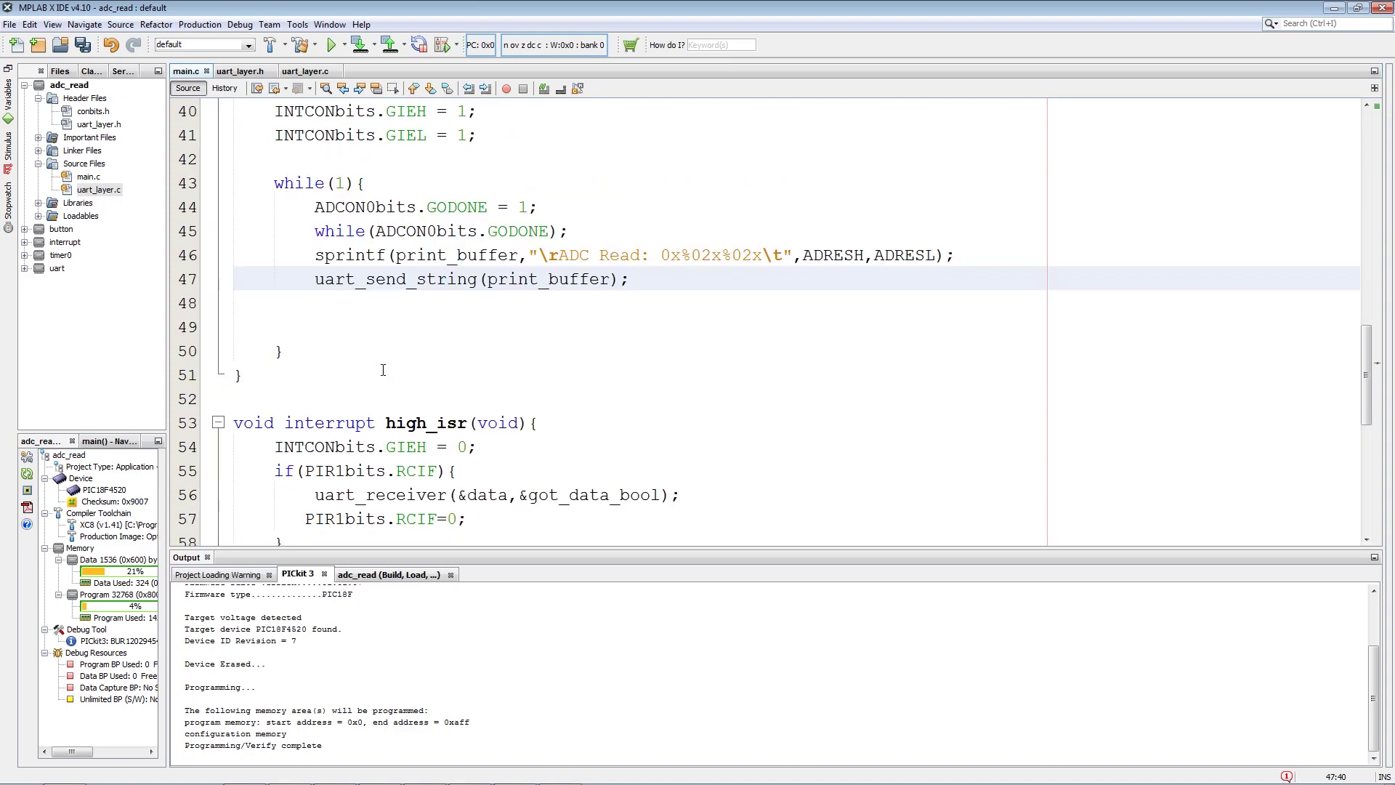
scroll(453, 414, "up", 6)
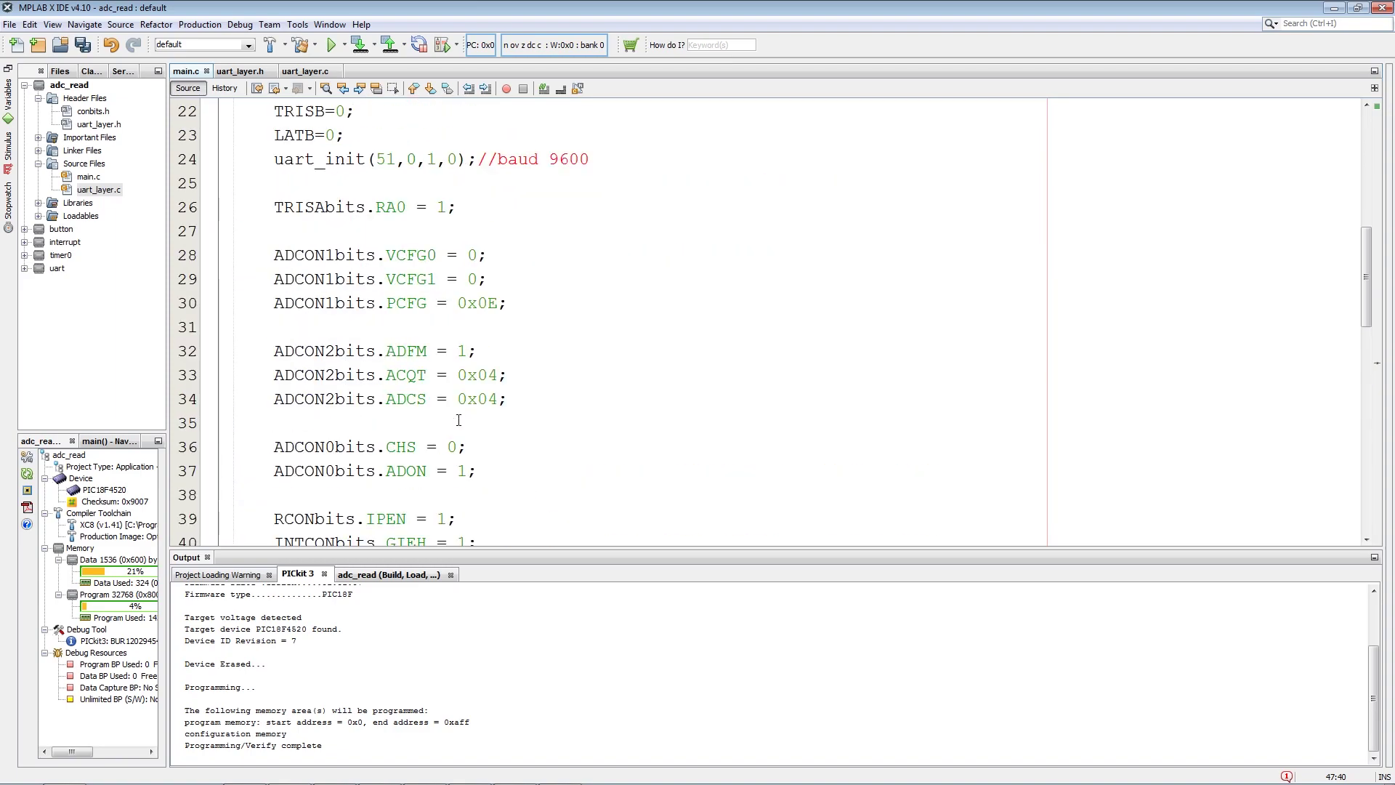
scroll(448, 416, "up", 3)
scroll(447, 416, "up", 3)
Step: Add global uint16_t adc_to_led = 0; after print_buffer, then return to the loop's blank line
left_click(565, 281)
key("Return")
key("Return")
type("ui")
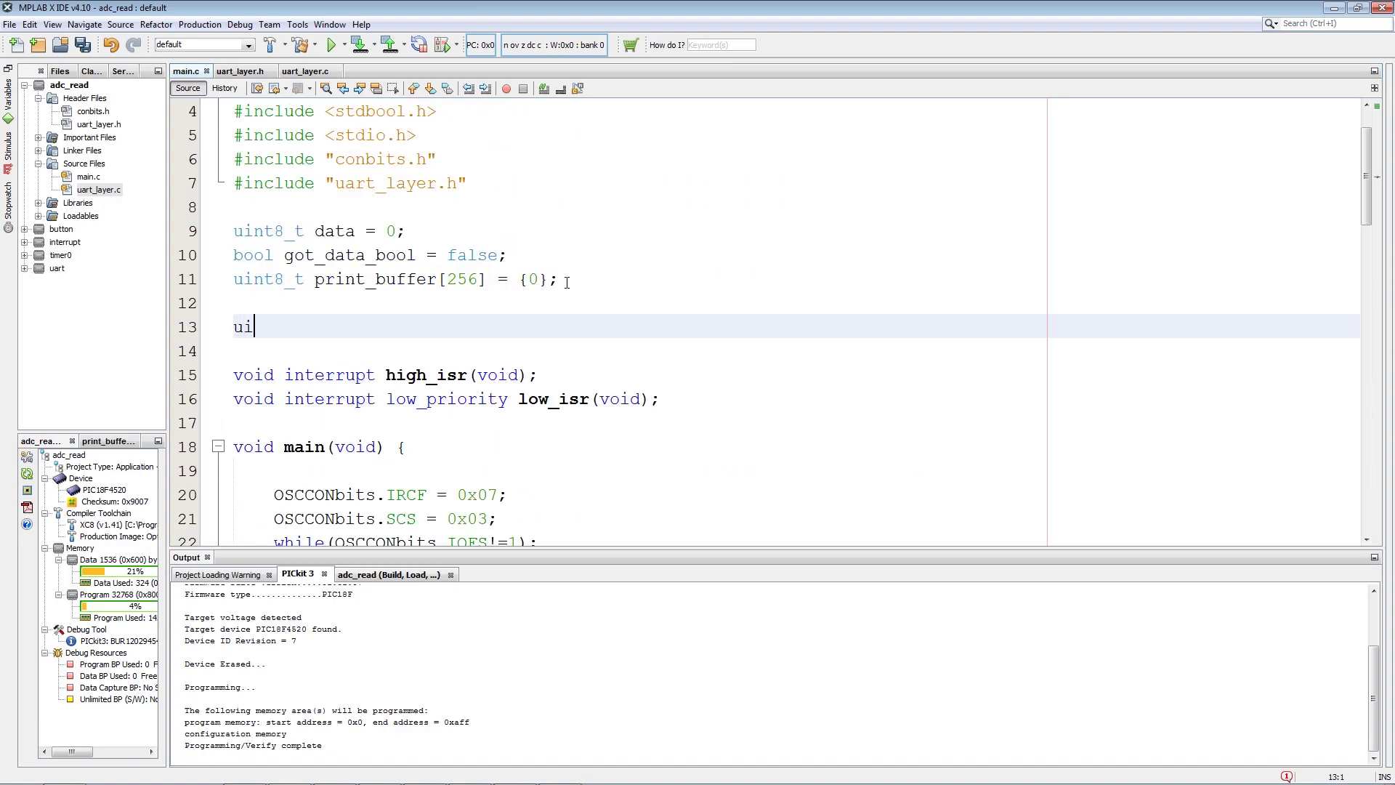
type("nt16_")
type("t ad")
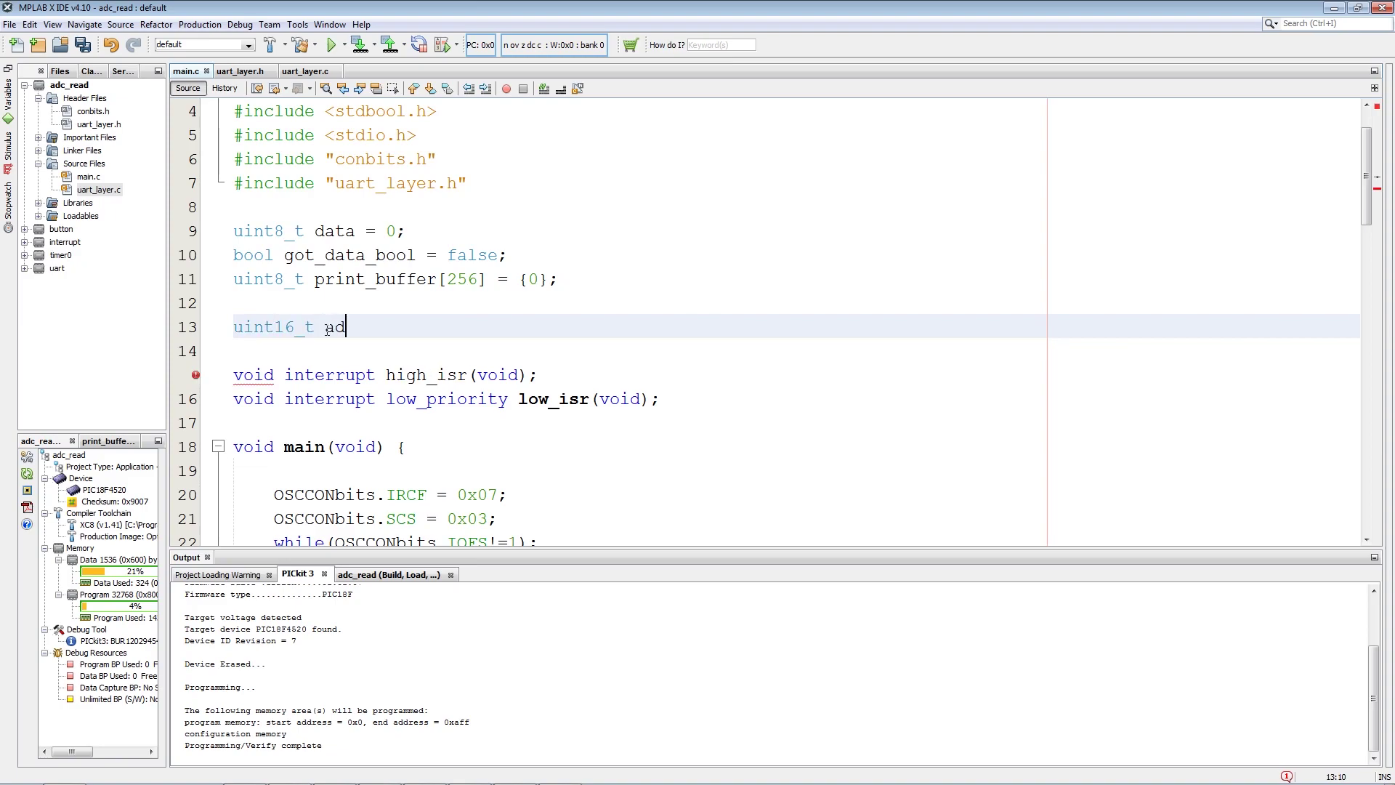
type("c_to ")
type("led = ")
type("0;")
scroll(294, 295, "down", 3)
scroll(732, 262, "down", 10)
left_click(732, 303)
type("adc")
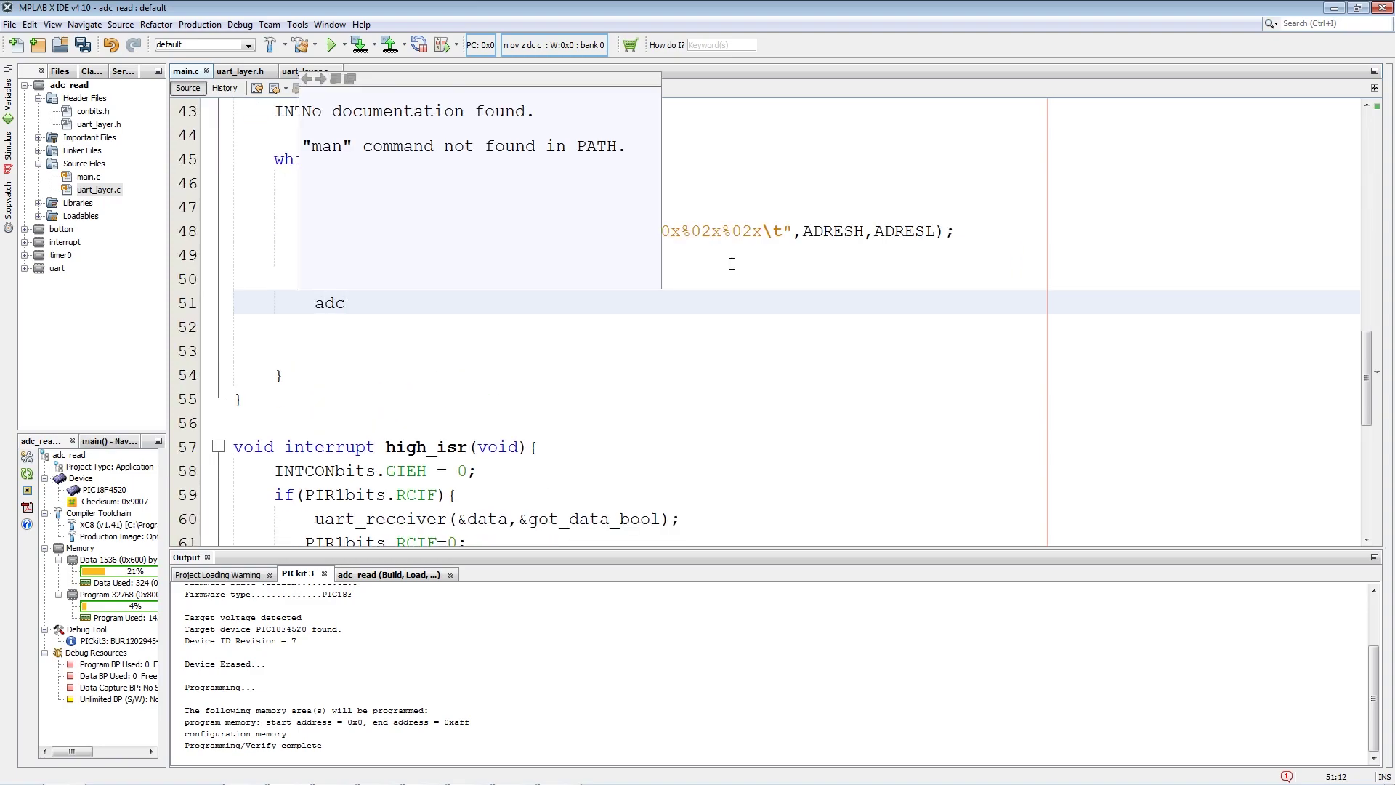
type("_to")
Step: Start line 51 as adc_to_led = (ADRESH << 6) using the copied ADRESH name
key("Return")
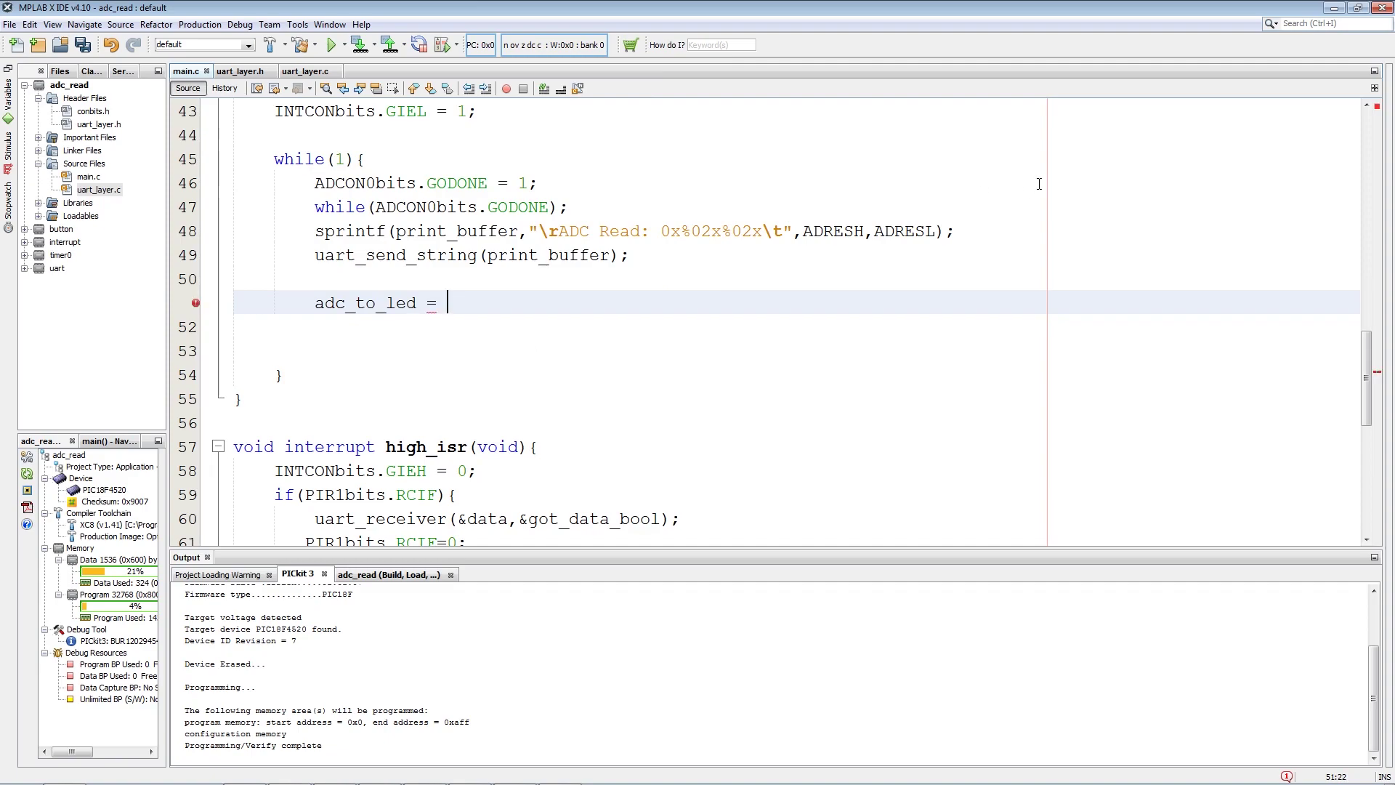
double_click(817, 234)
key("ctrl+c")
left_click(462, 313)
key("ctrl+v")
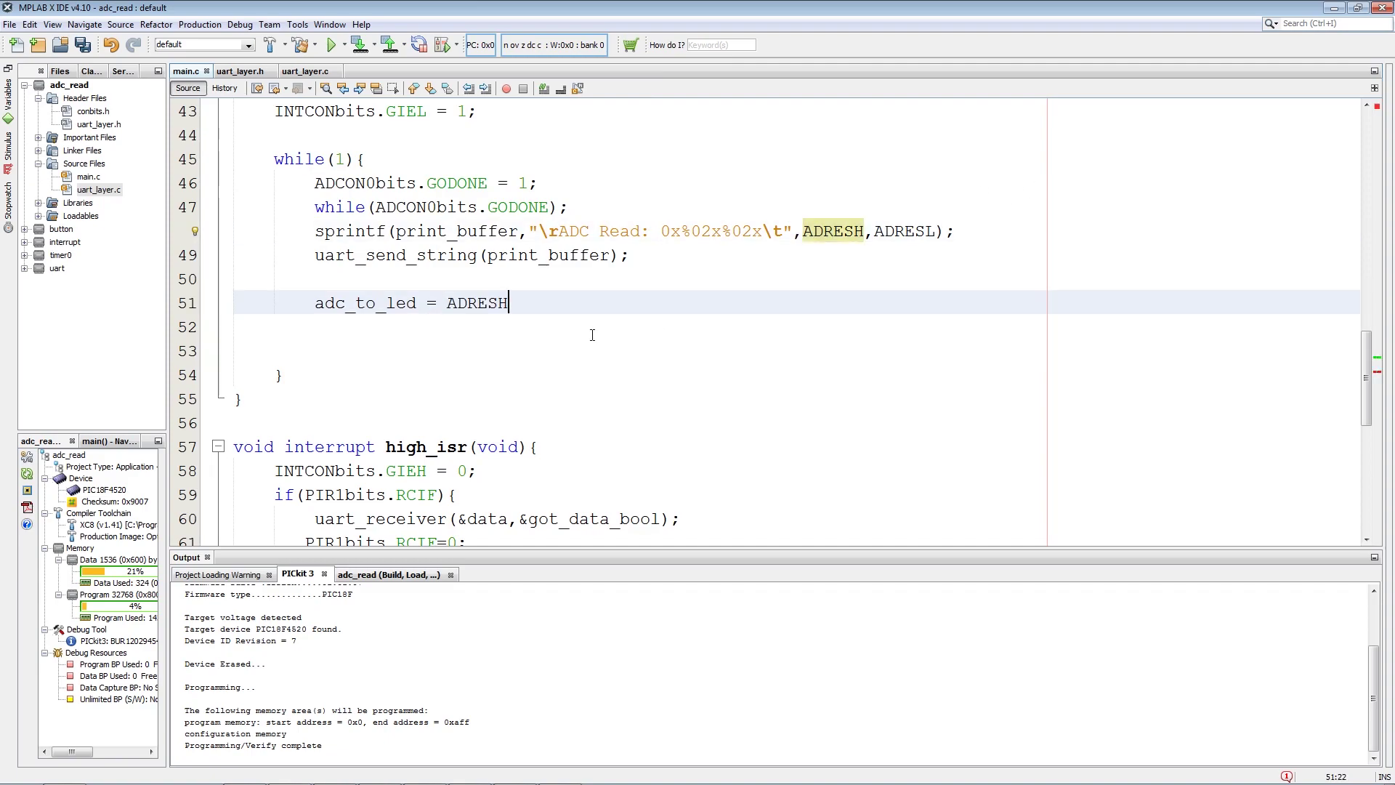
type("<< ")
type("6")
left_click(448, 303)
type("(")
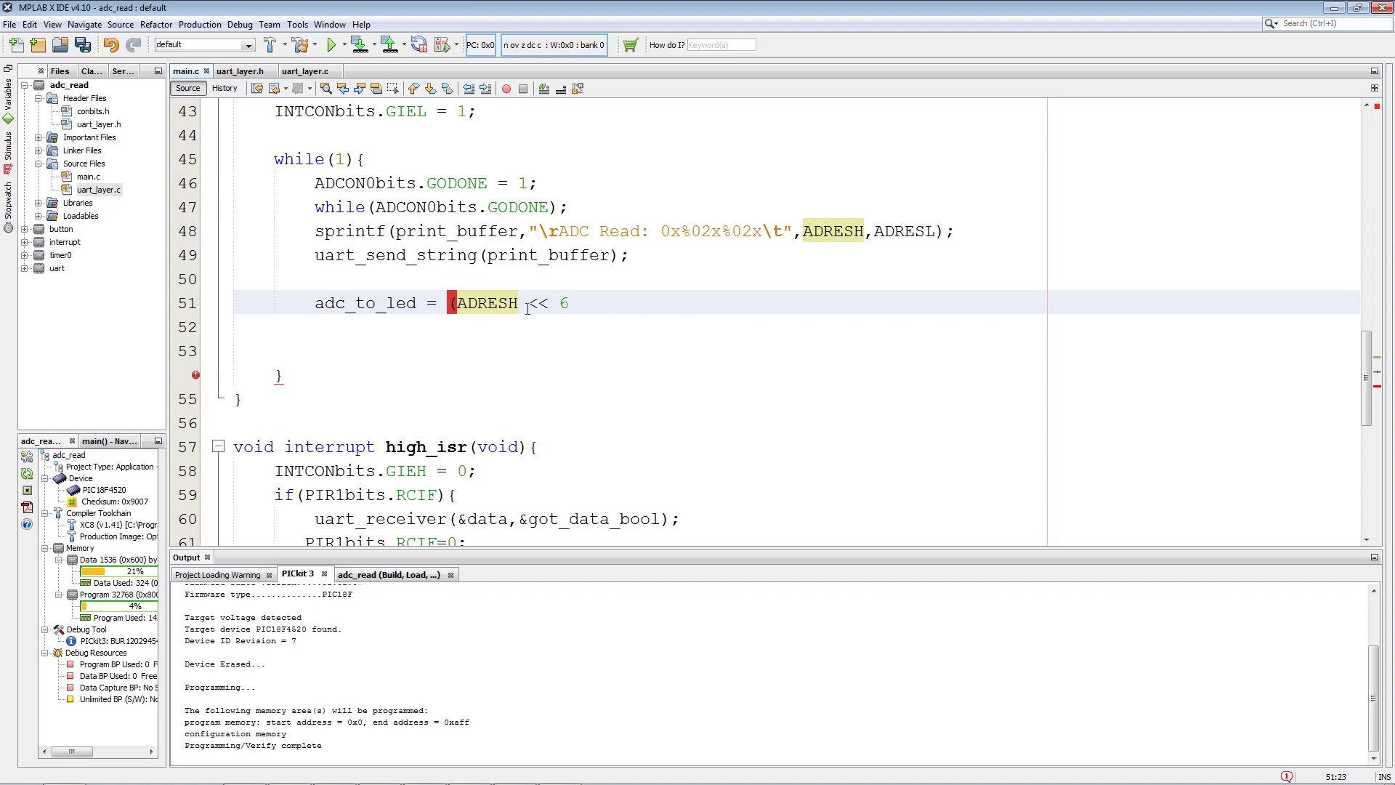
left_click(579, 304)
type(") |")
left_click(935, 231)
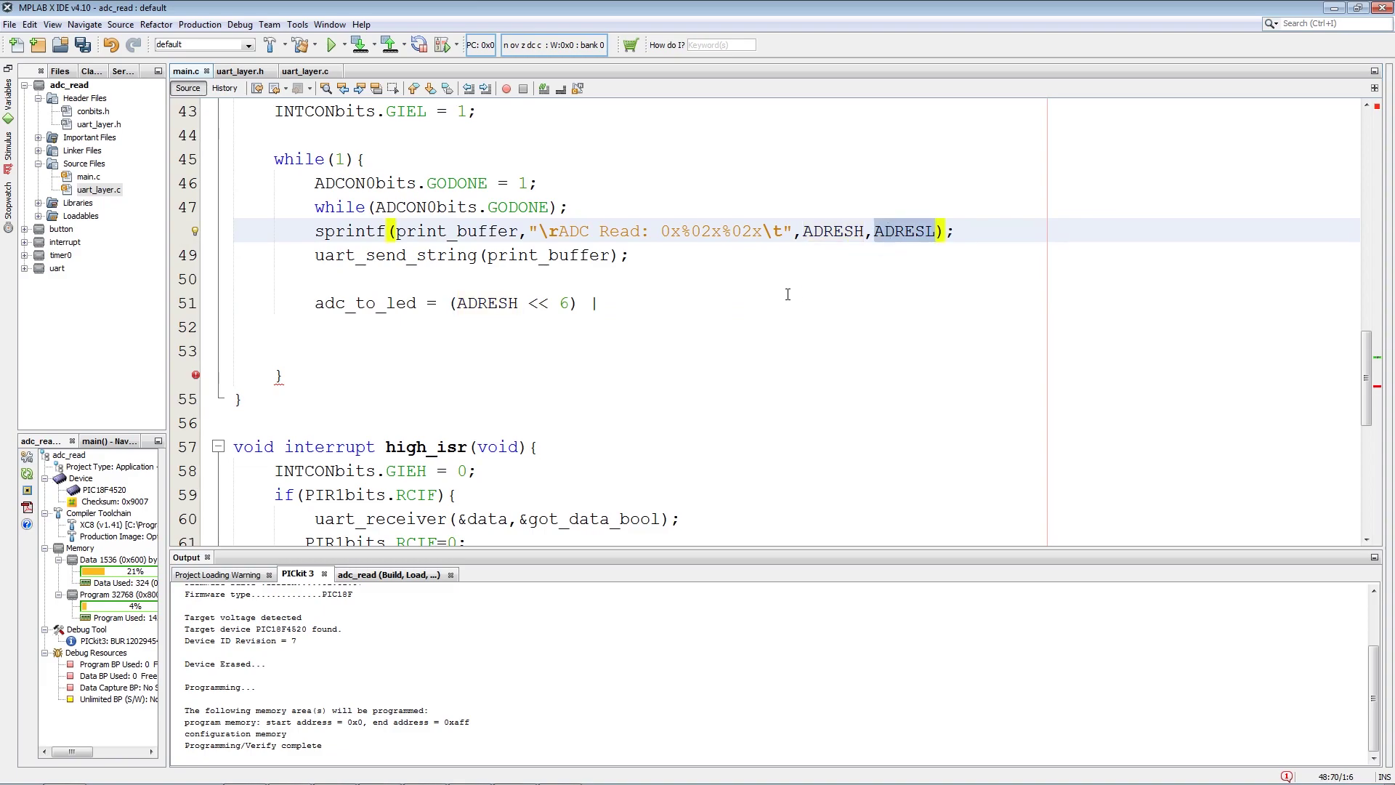
left_click(644, 290)
type("ADRESL ")
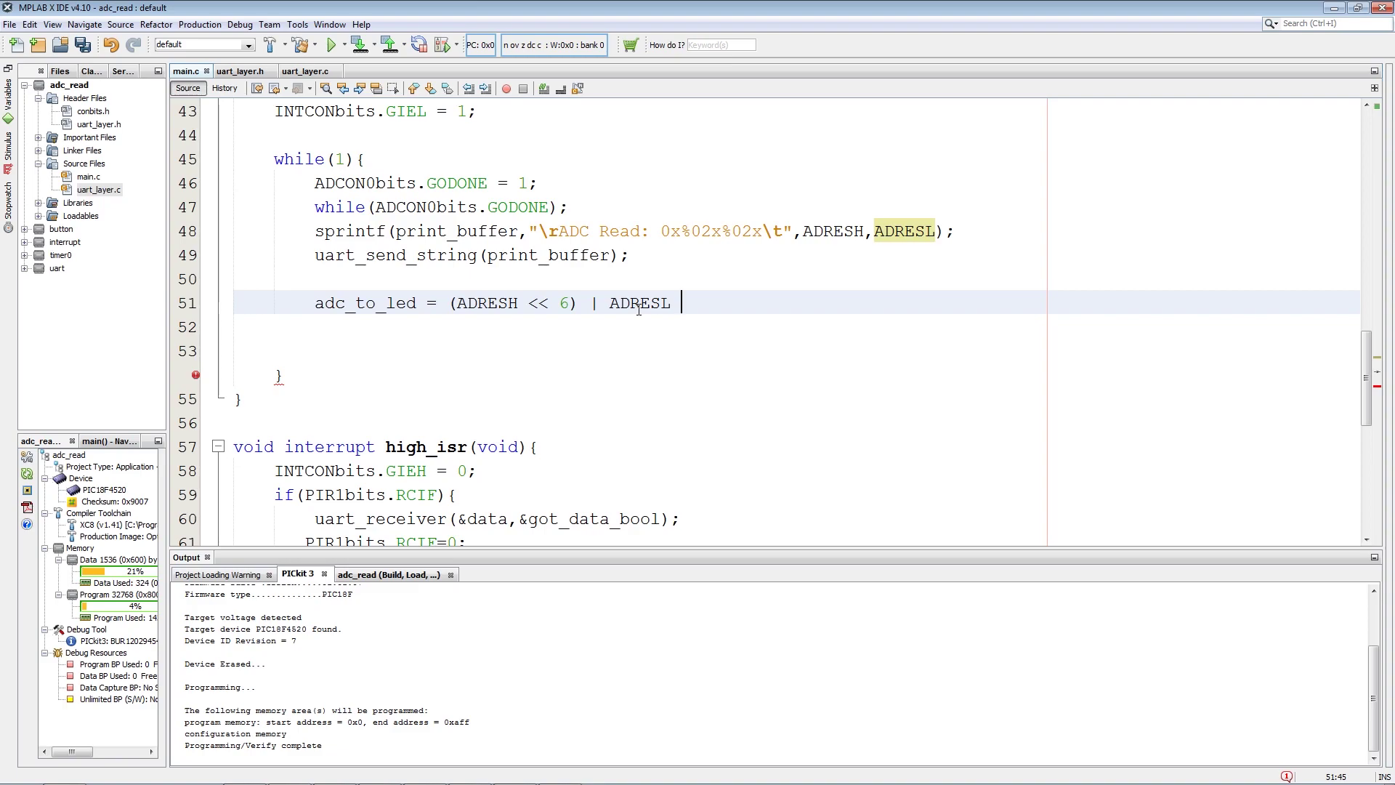
type(">> 2")
Step: Finish line 51 with | (ADRESL >> 2), add LATB = adc_to_led; and review the expression
left_click(609, 303)
type("(")
key("End")
type(")")
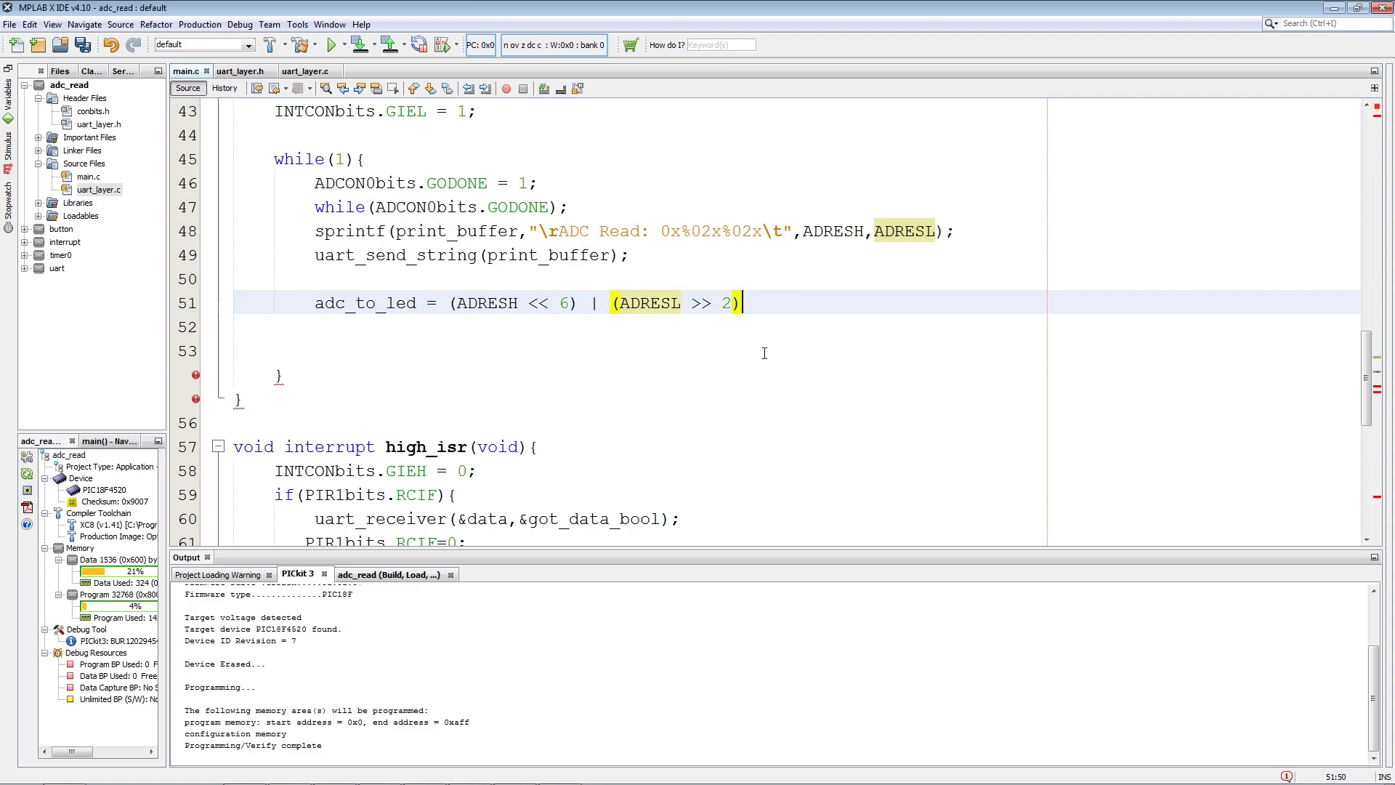
type(";")
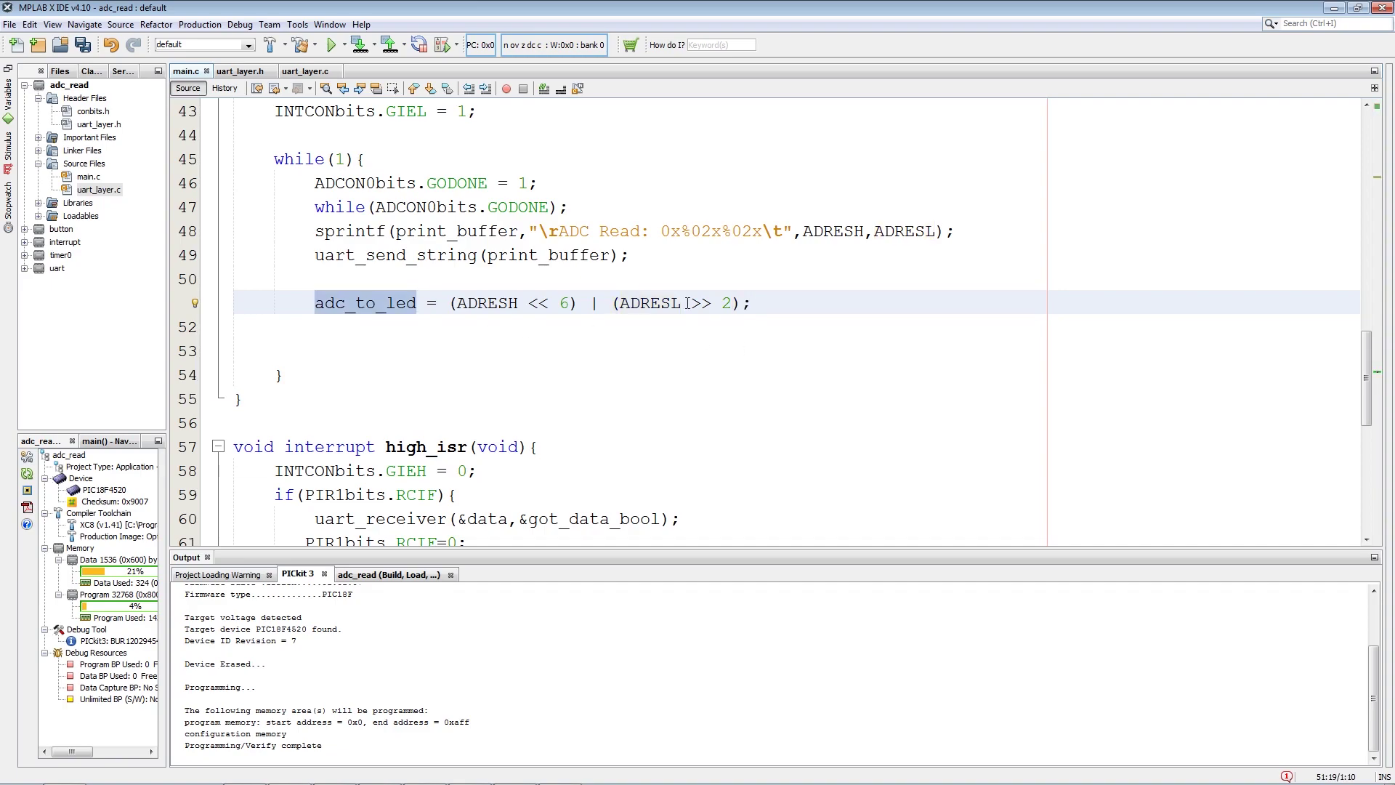
key("Return")
type("LAT")
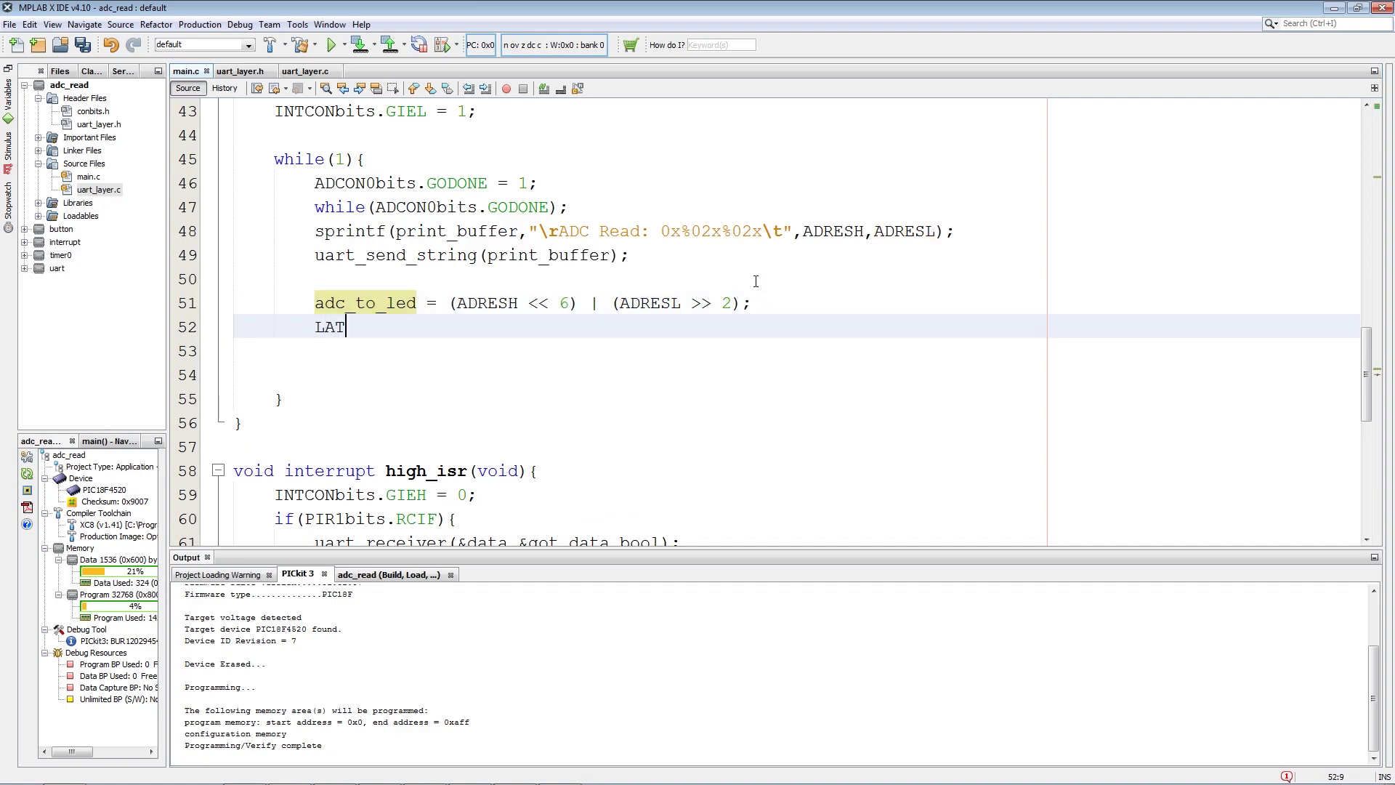
type("B = ")
type("adc_to_led;")
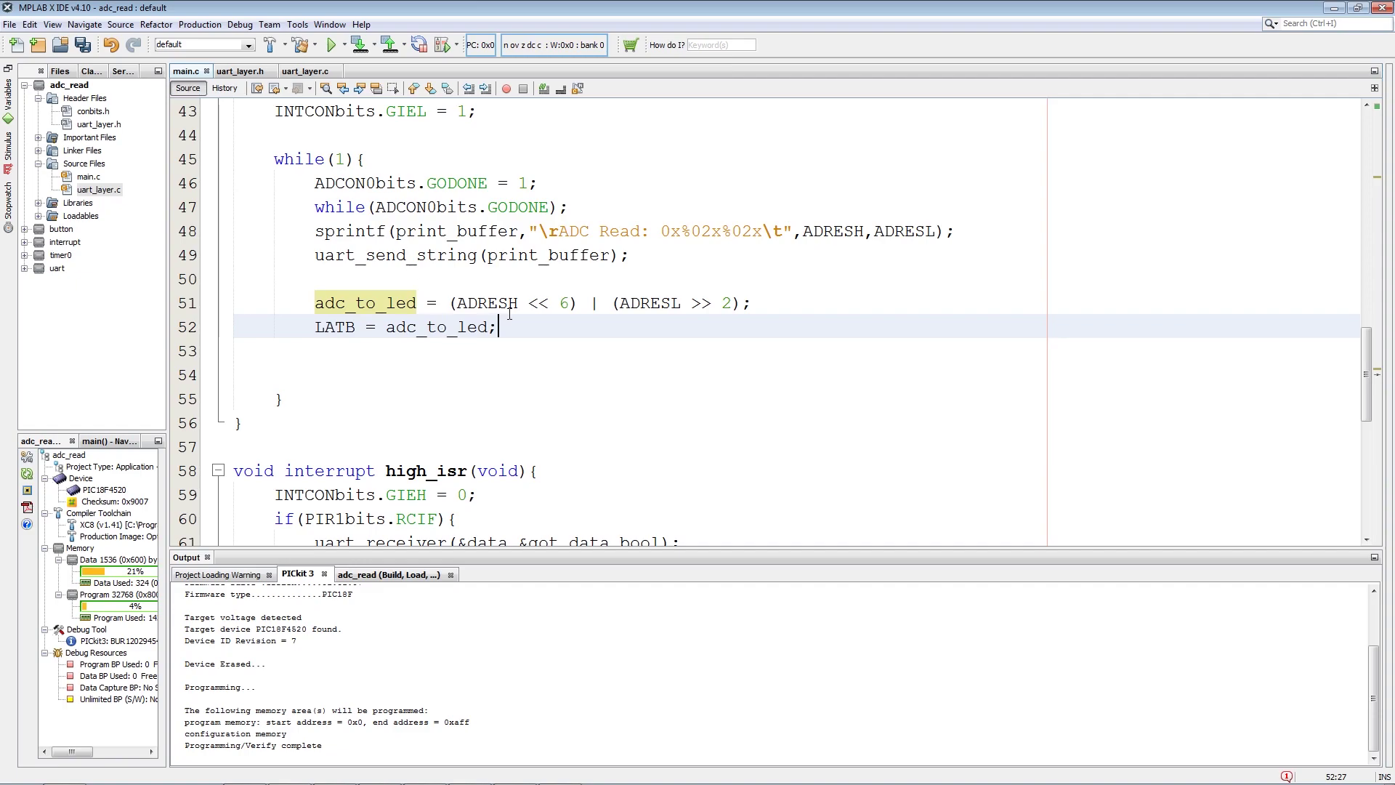
double_click(564, 306)
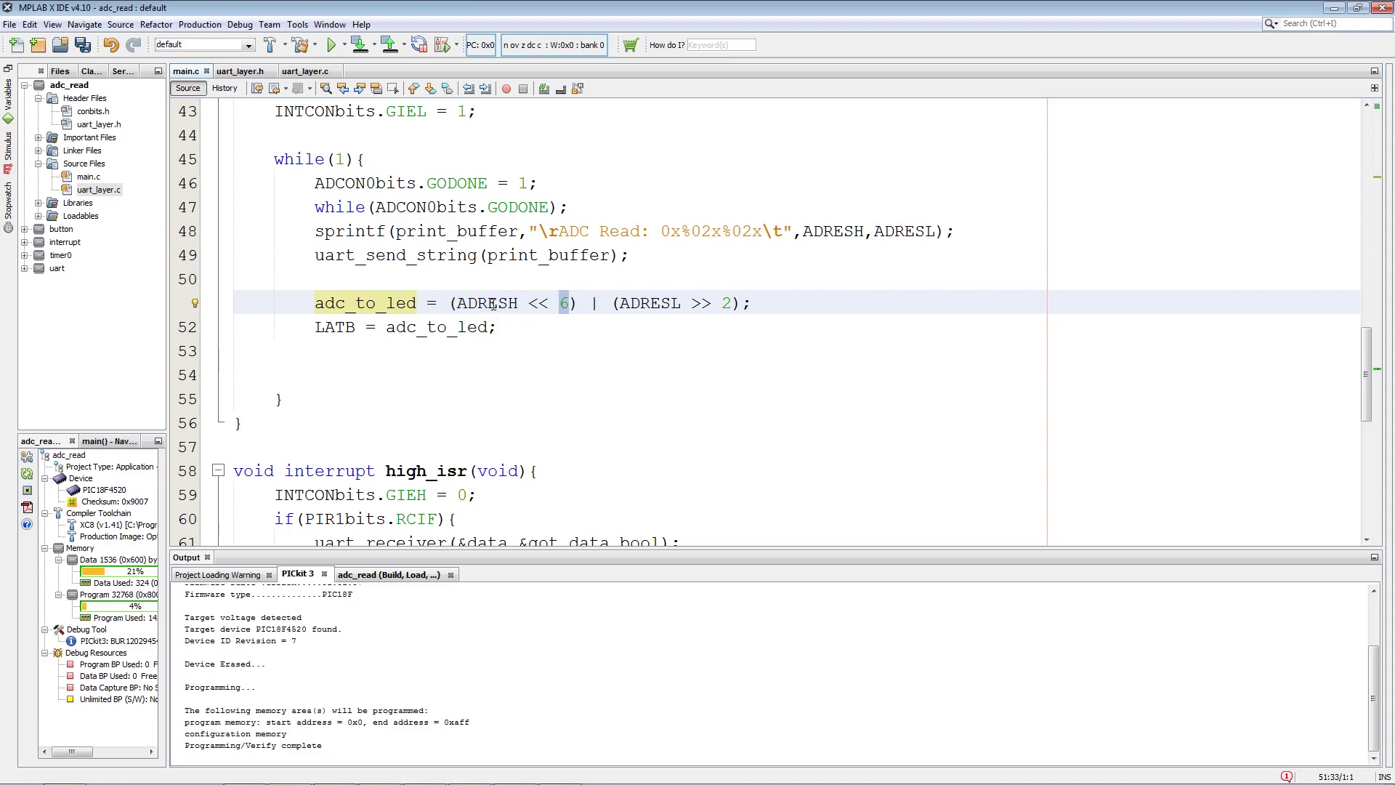
double_click(491, 303)
double_click(679, 304)
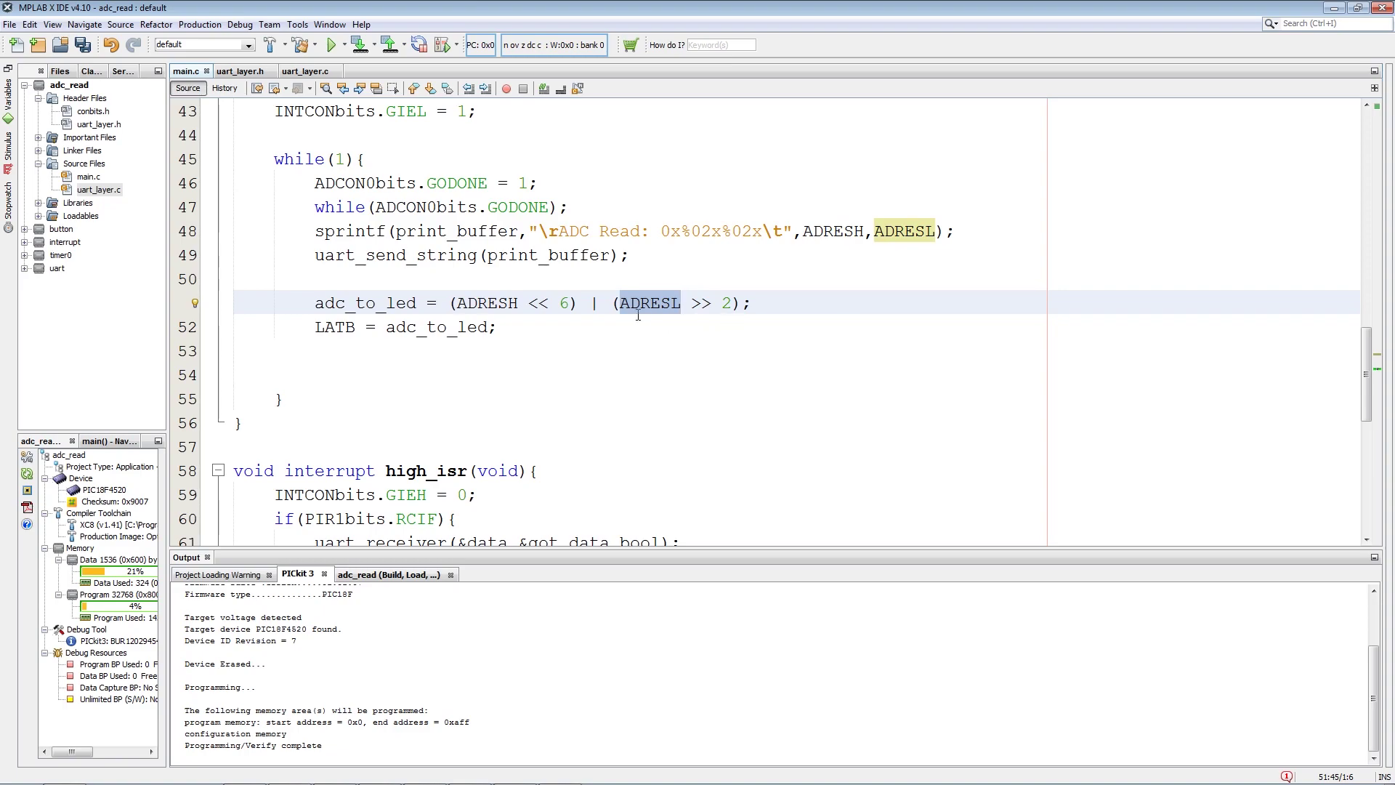
left_click(594, 303)
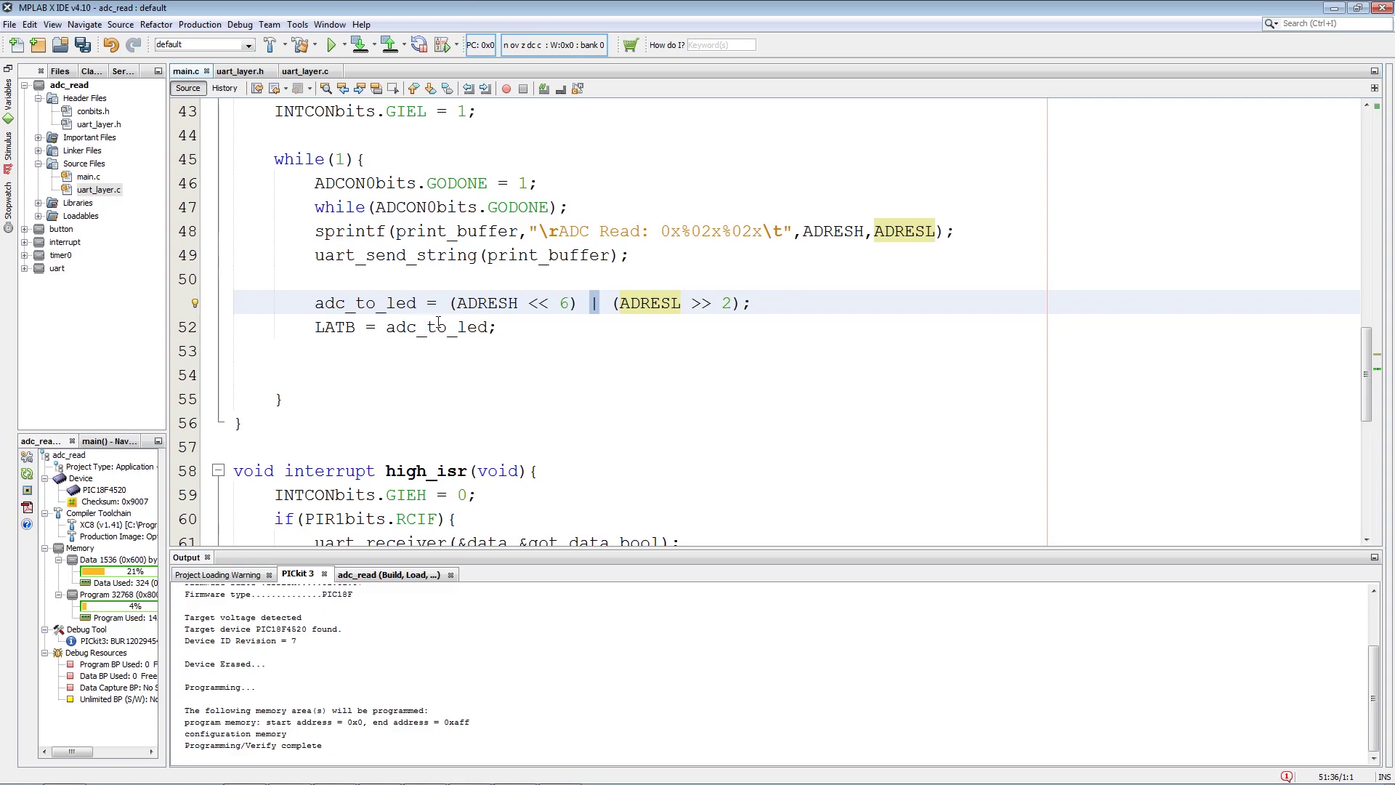
Step: Save, build and program the PIC with F11, then move to the end of line 52
key("F11")
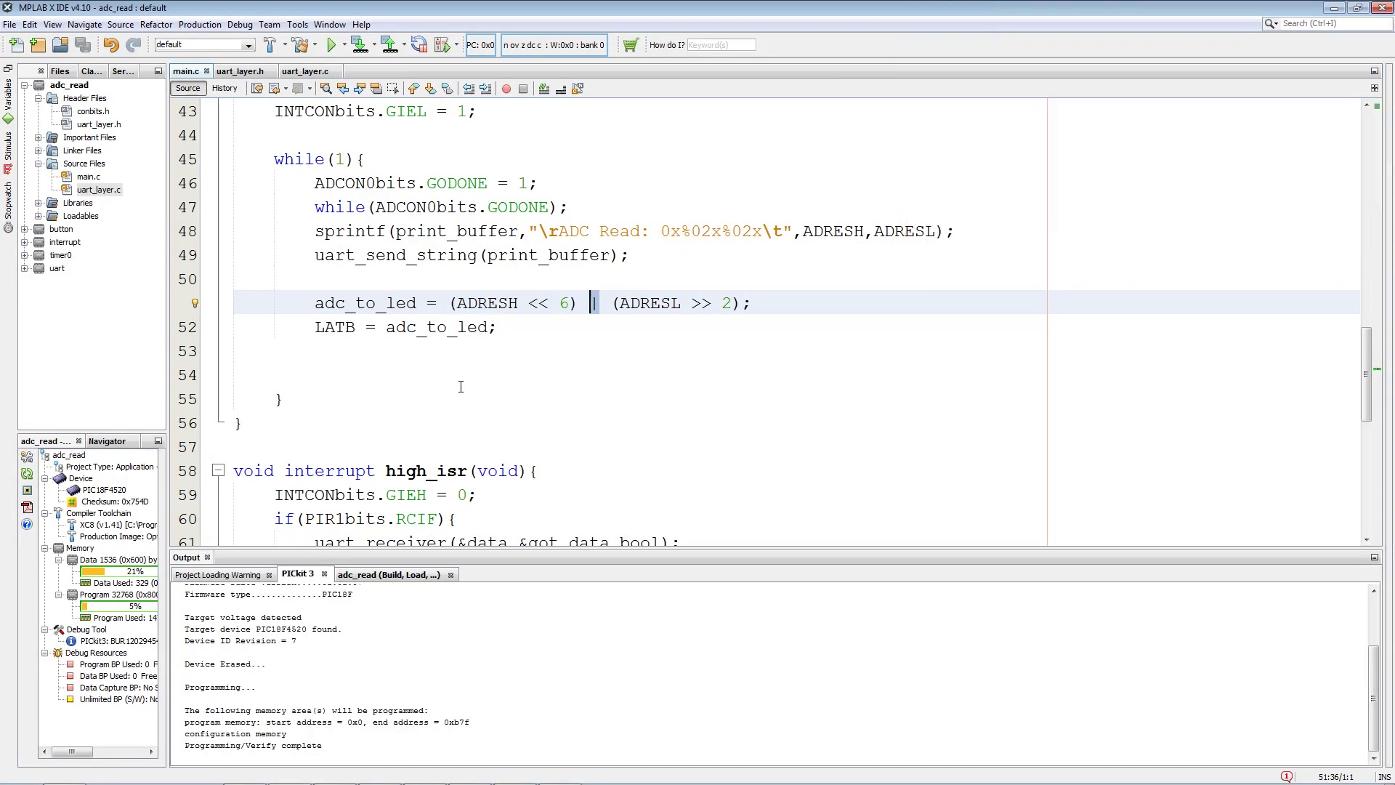
key("Down")
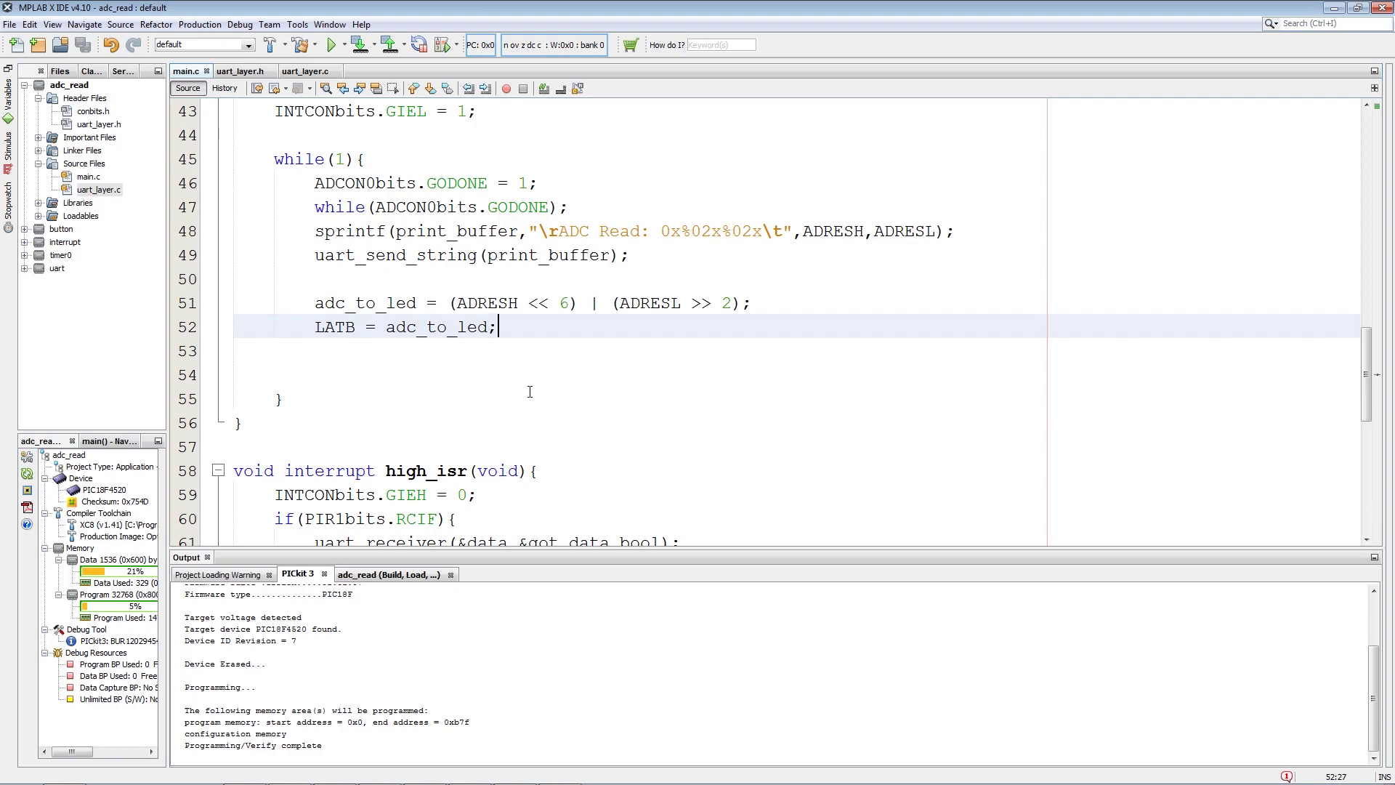
Step: Bring the Paint sketch of Vres = 5/1023 = 4,89 mV/bit over the code
key("alt+Tab")
left_click_drag(453, 59, 613, 25)
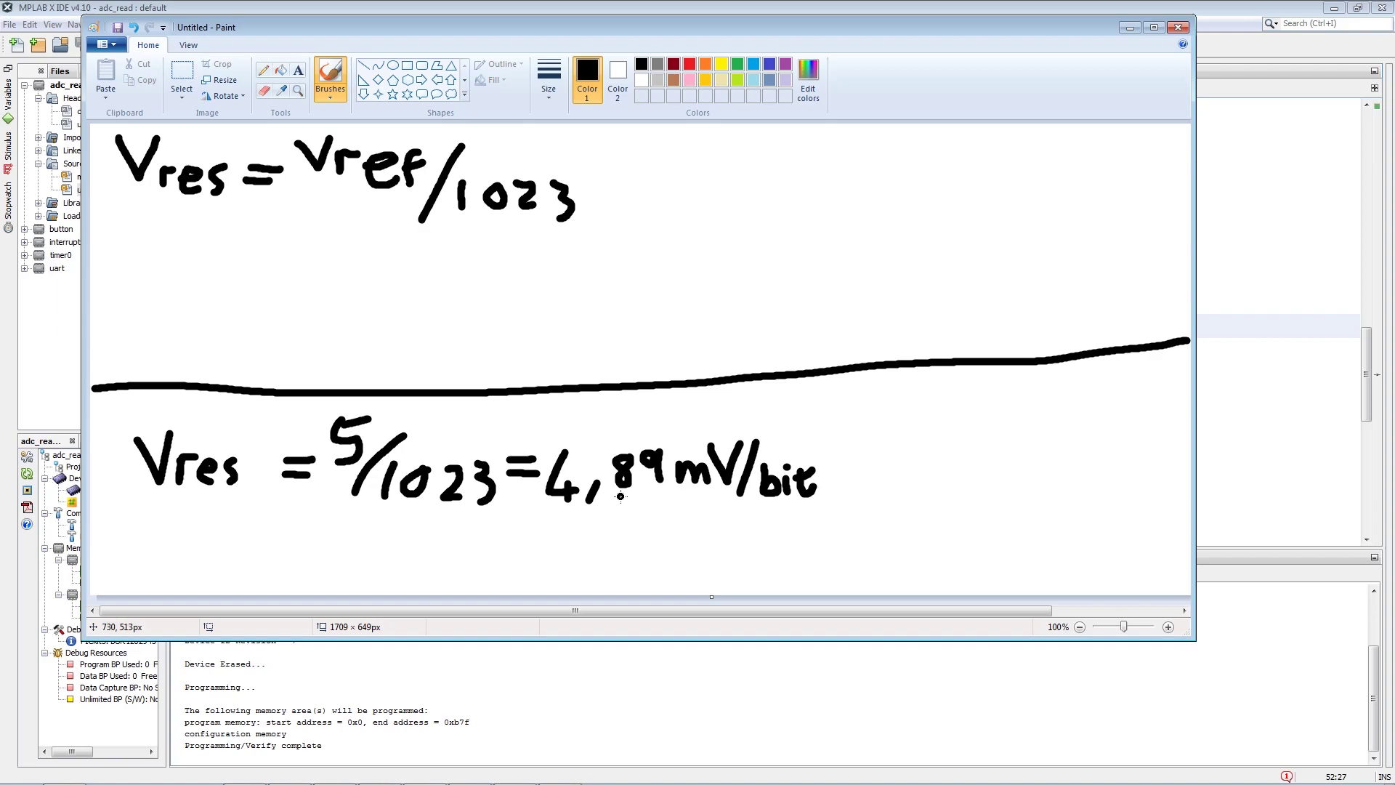
scroll(495, 253, "up", 2)
Step: Insert #define ADC_RES (5.0/1023.0) on a new line below main.c's #include lines
left_click(494, 253)
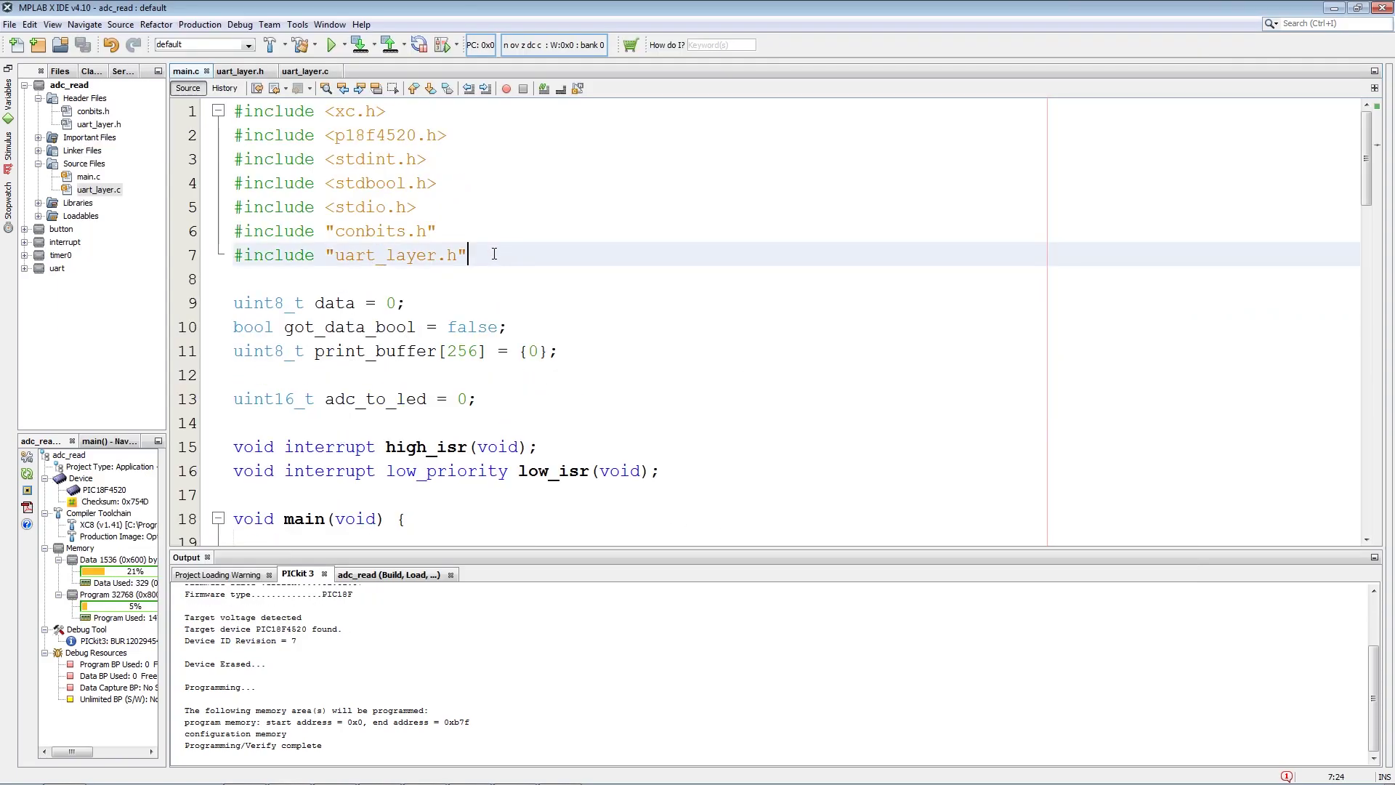
key("Return")
key("Return")
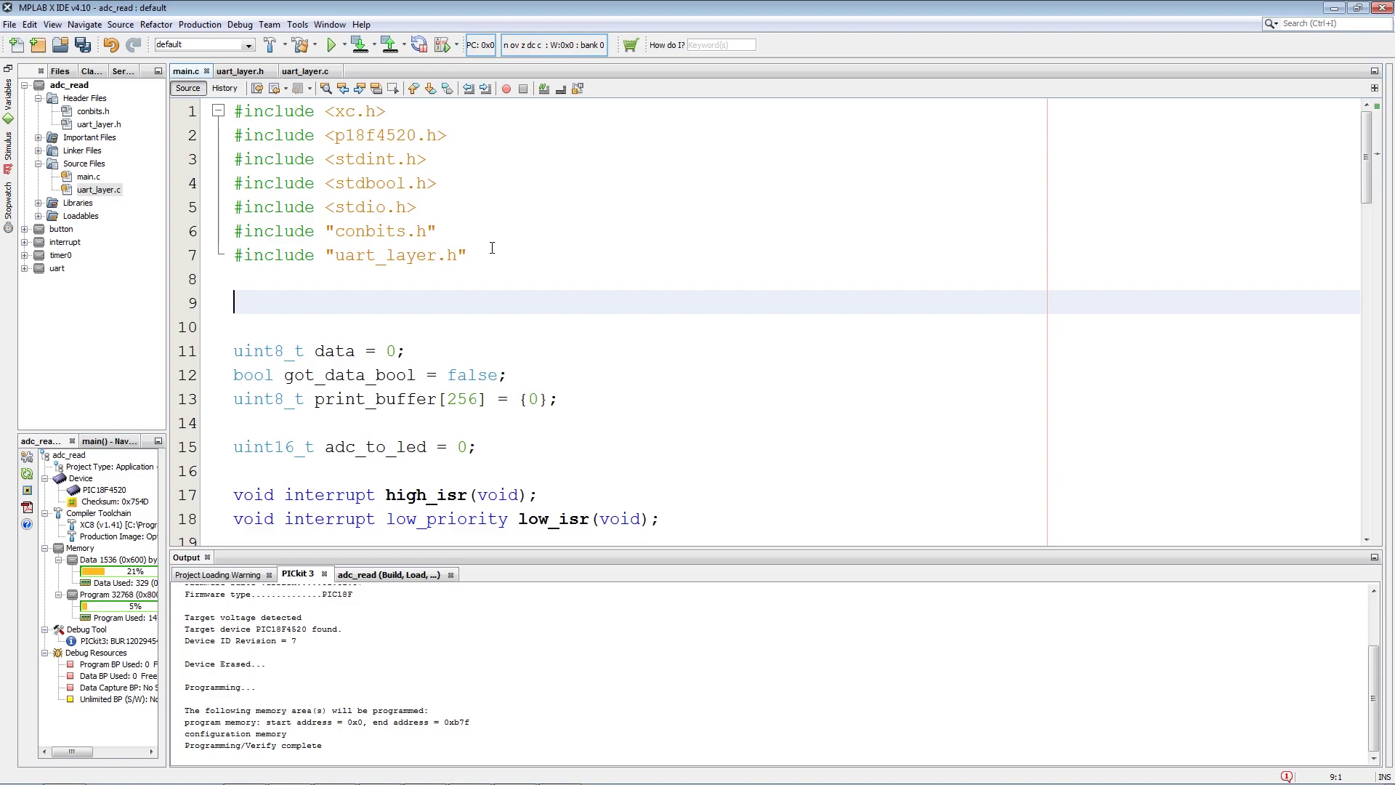
type("#define (")
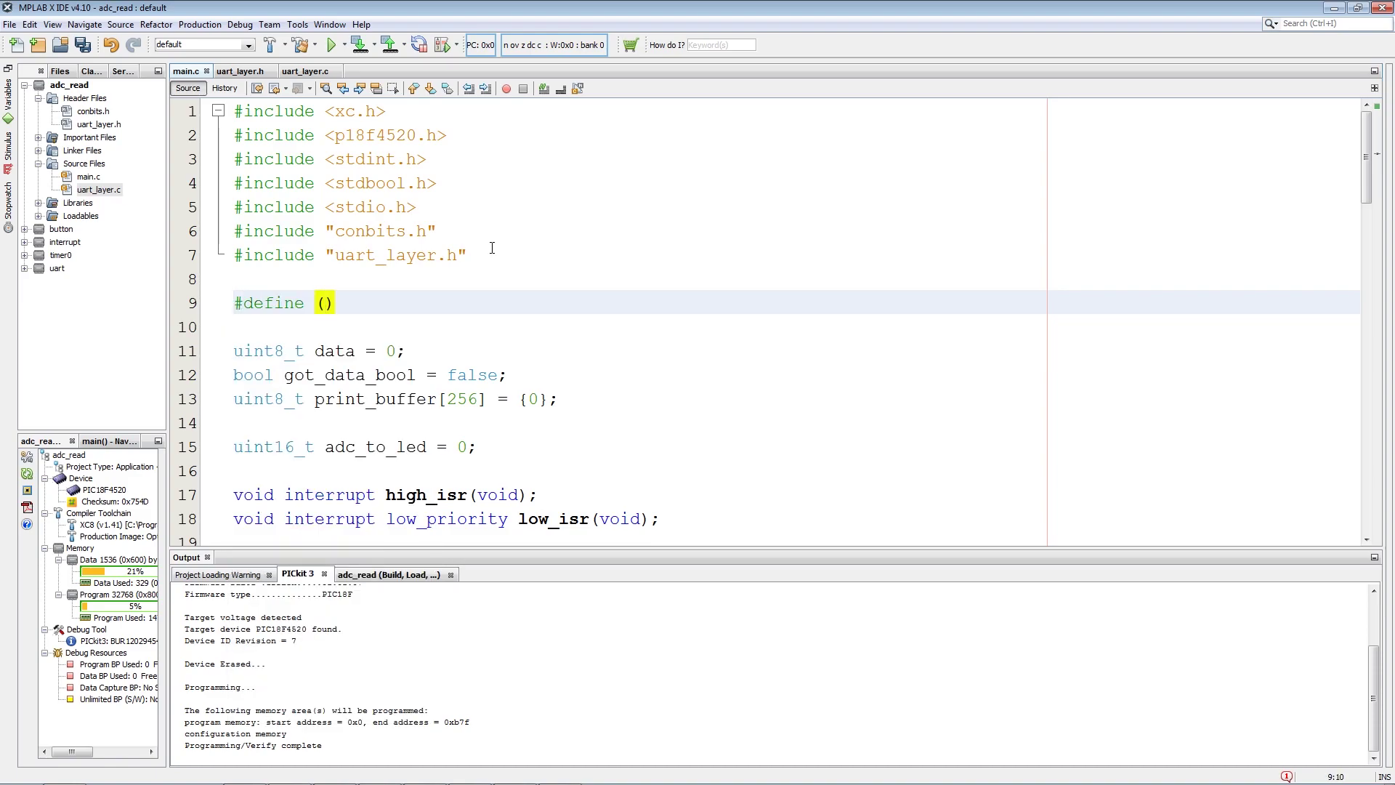
type("5.0")
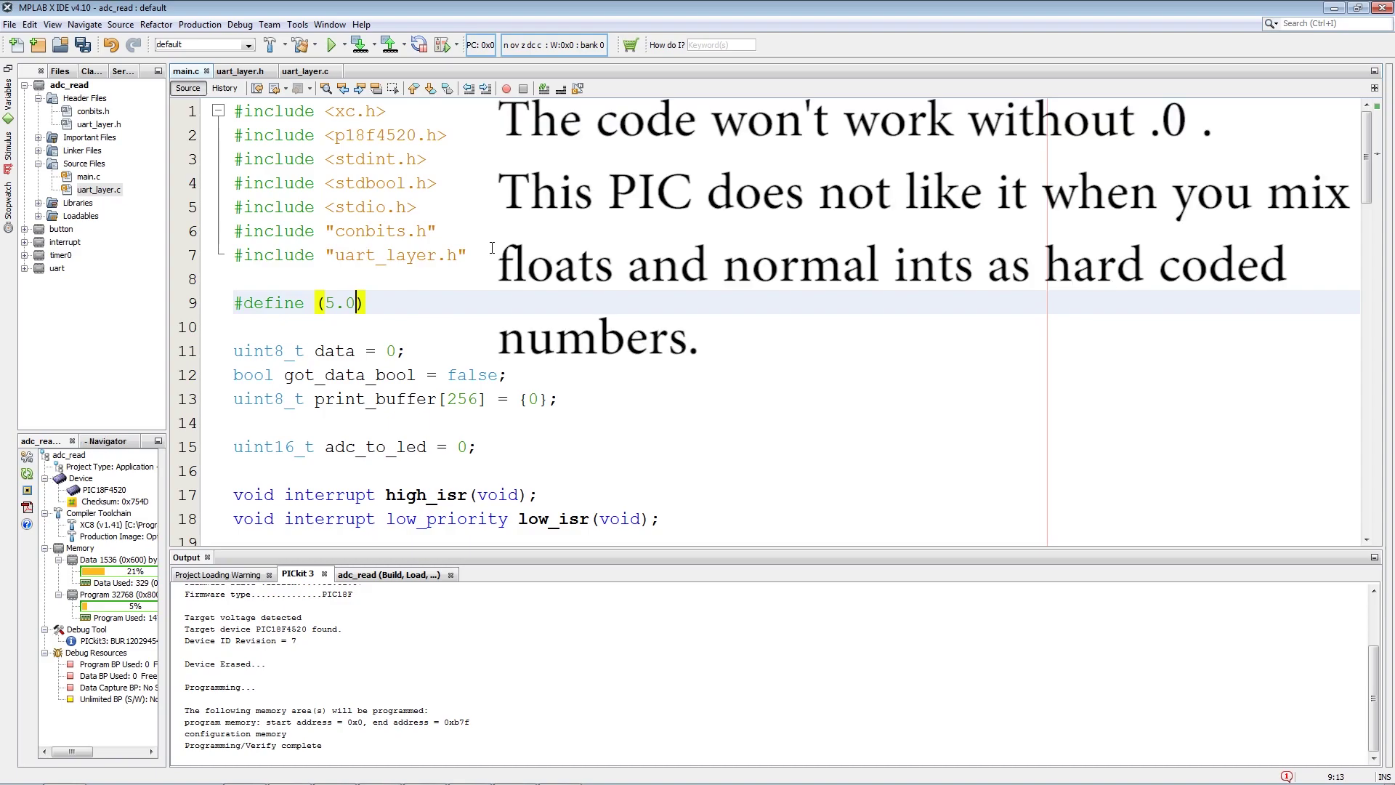
type("/")
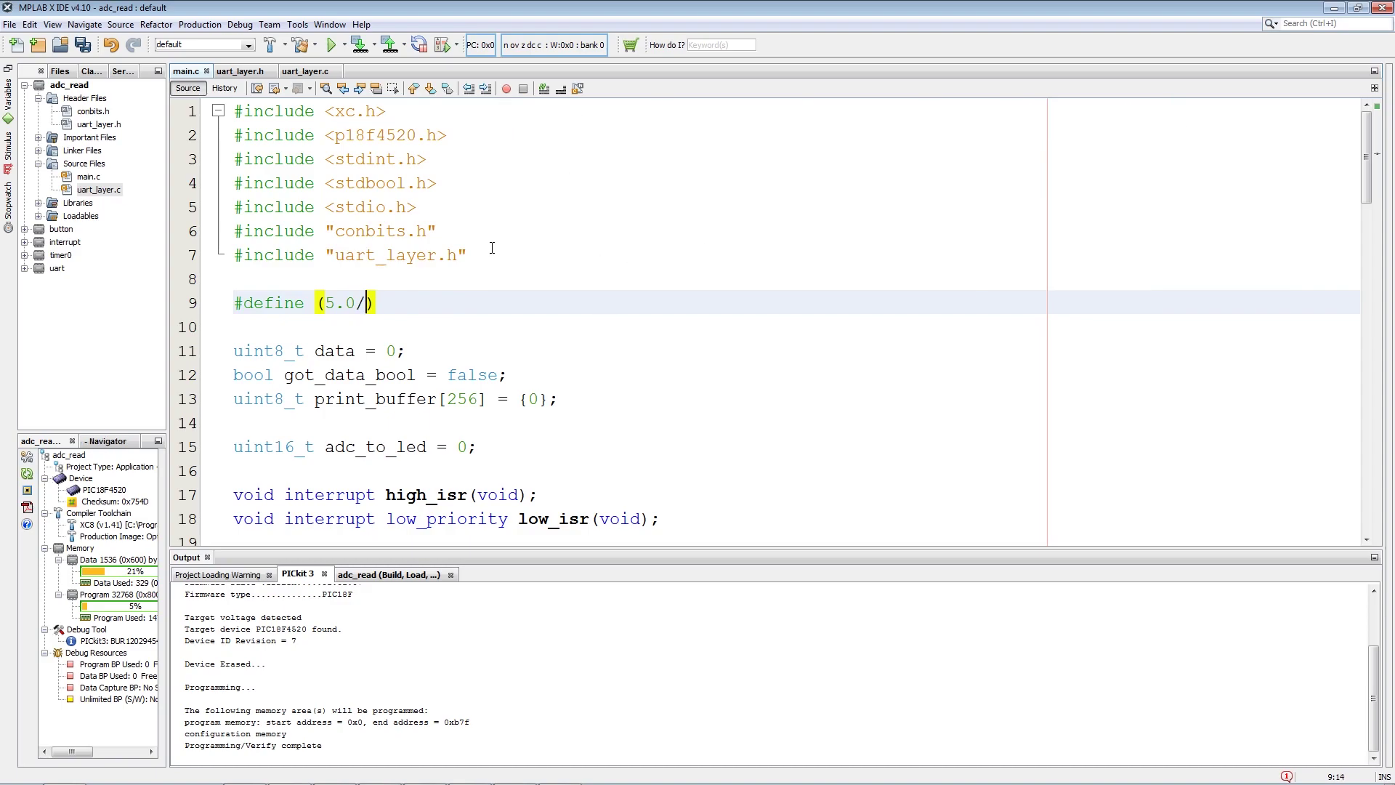
type("1023.0")
key("Left")
key("Left")
key("Left")
key("Left")
type("ADC")
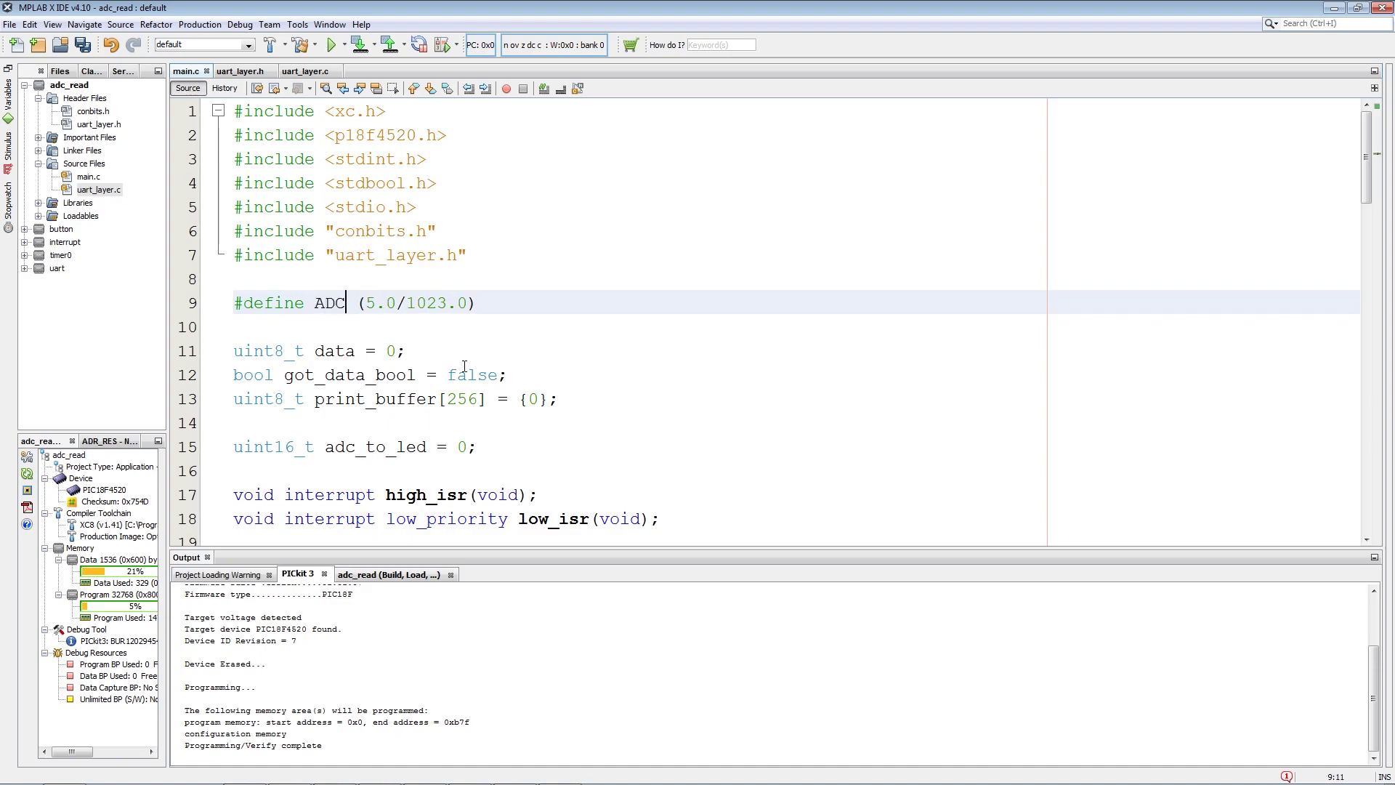
type("_RES")
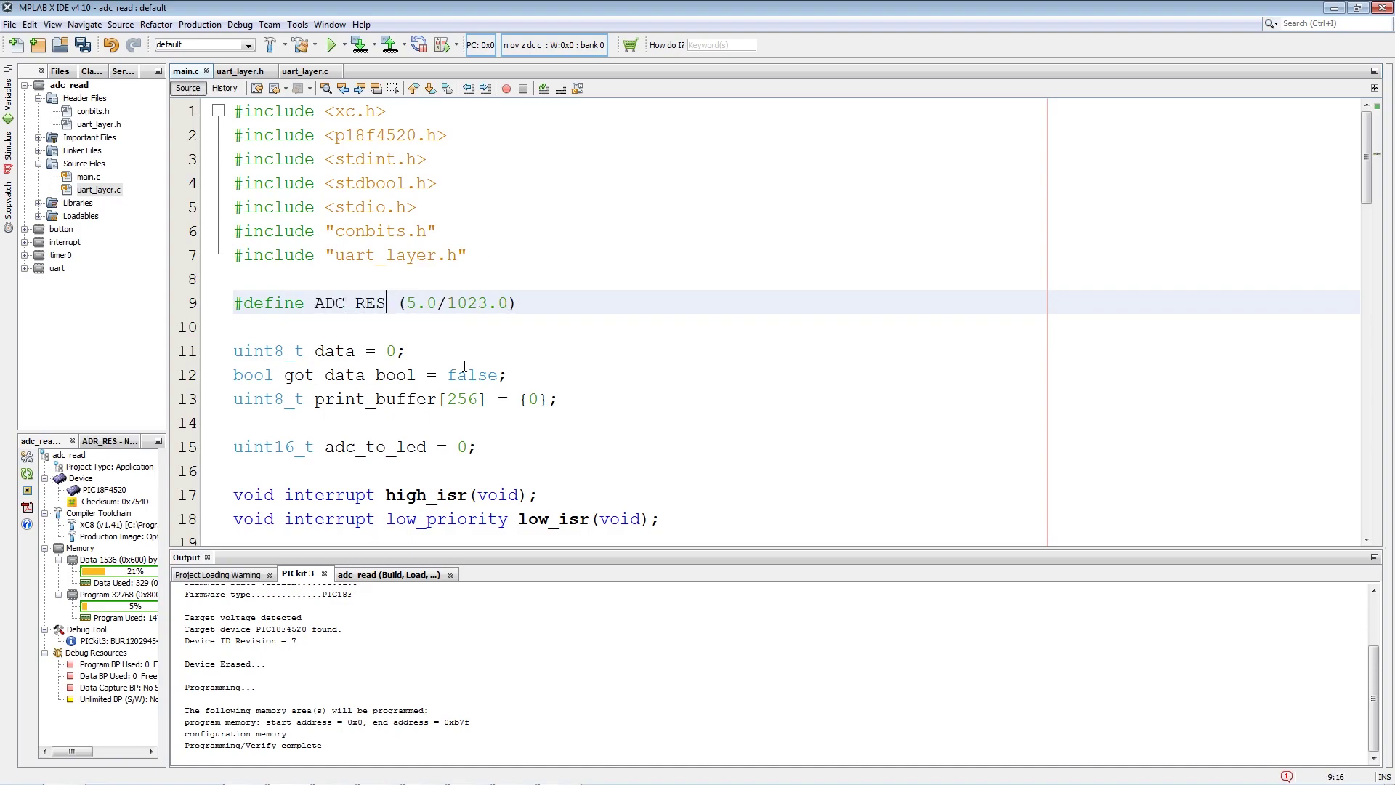
scroll(465, 368, "down", 5)
scroll(464, 368, "down", 2)
scroll(457, 376, "down", 5)
scroll(448, 394, "down", 2)
Step: Copy line 53's expression to line 56, changing the shift to 8 and deleting '>> 2'
left_click(436, 408)
type("adc_to_led")
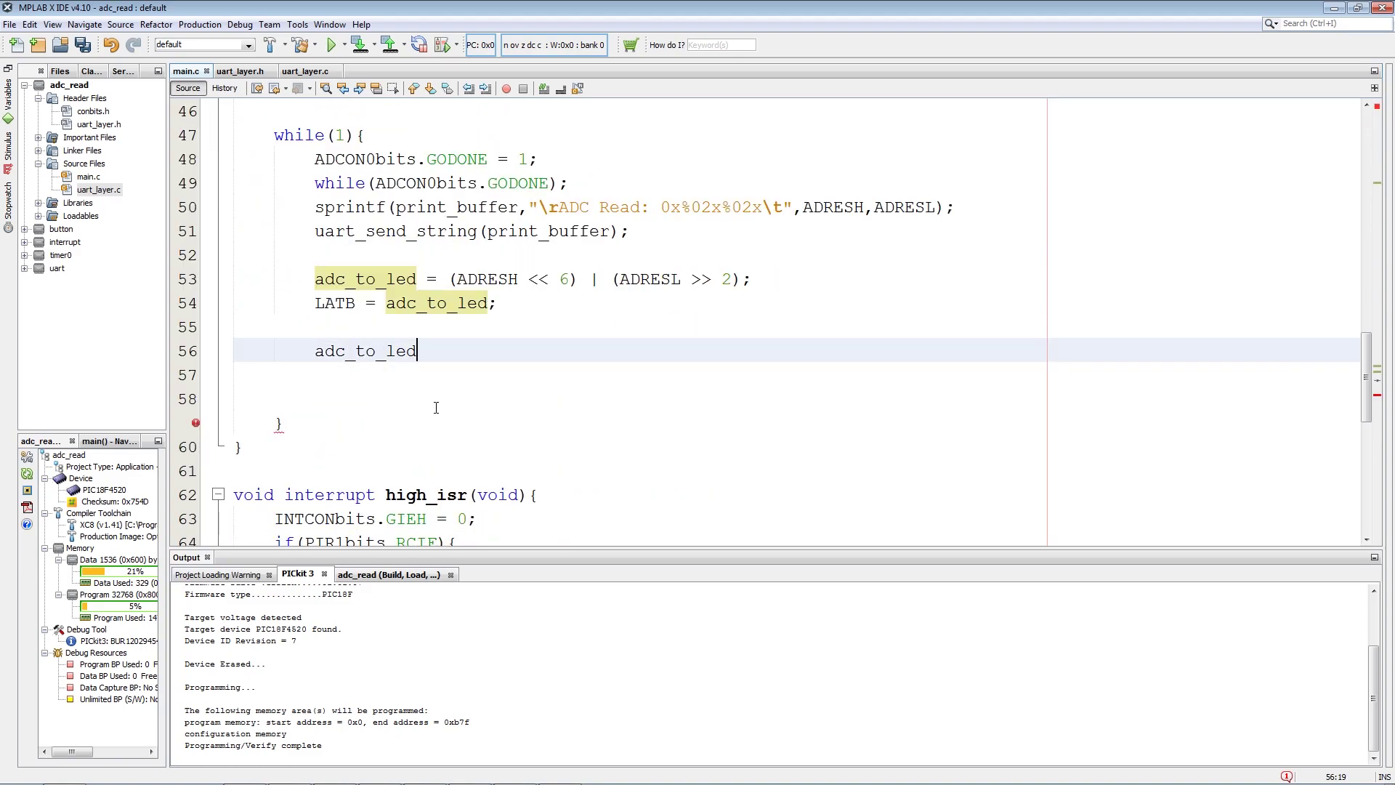
type(" =")
left_click_drag(752, 279, 447, 279)
key("ctrl+c")
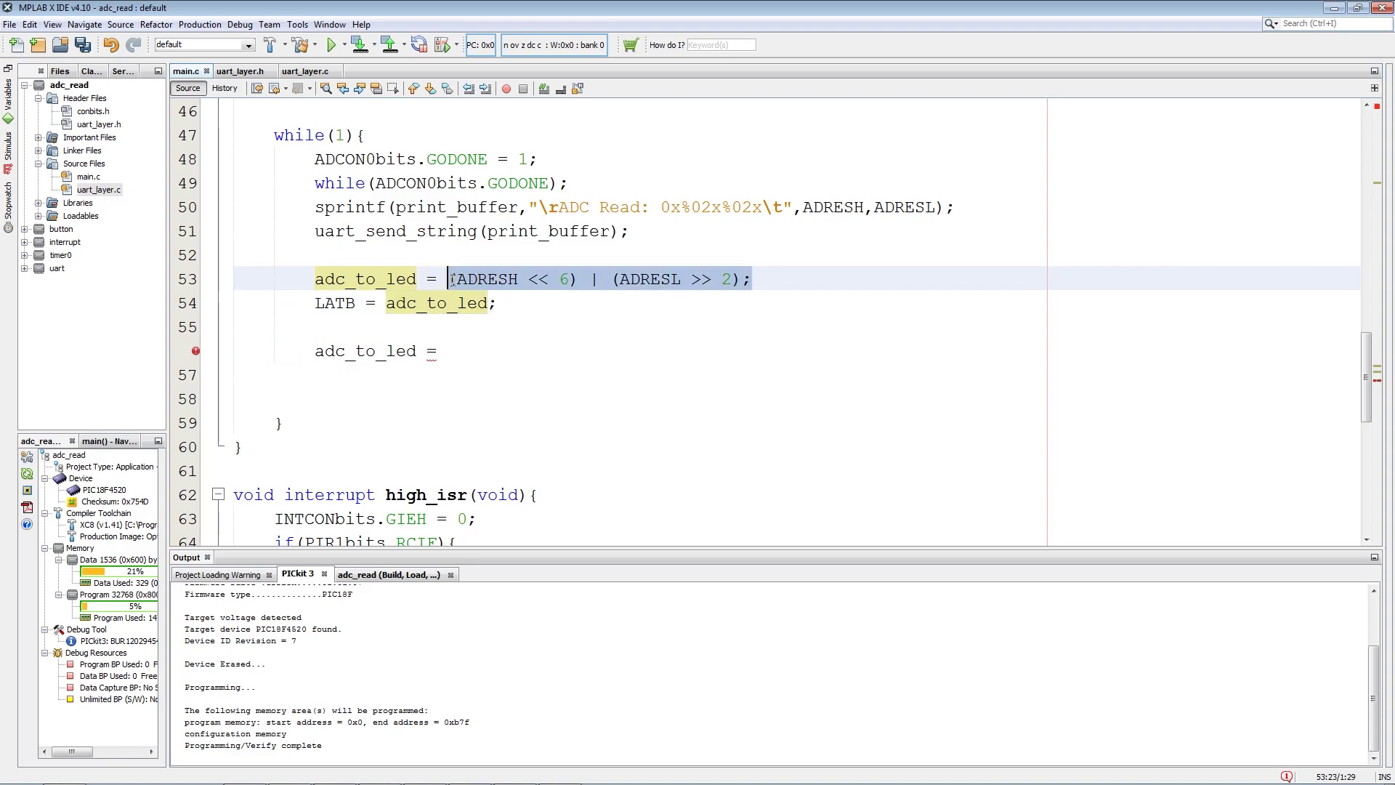
left_click(460, 345)
key("ctrl+v")
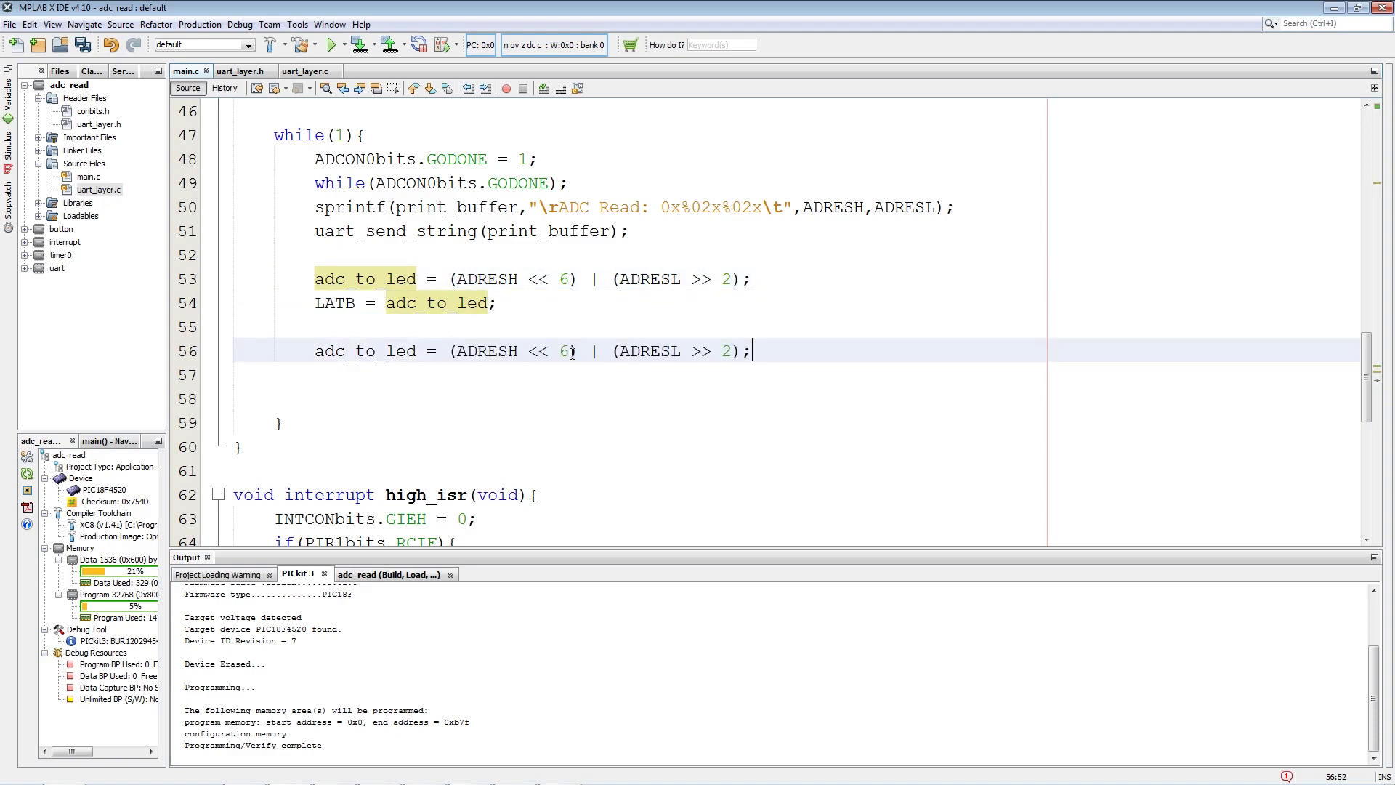
left_click_drag(569, 351, 559, 351)
type("8")
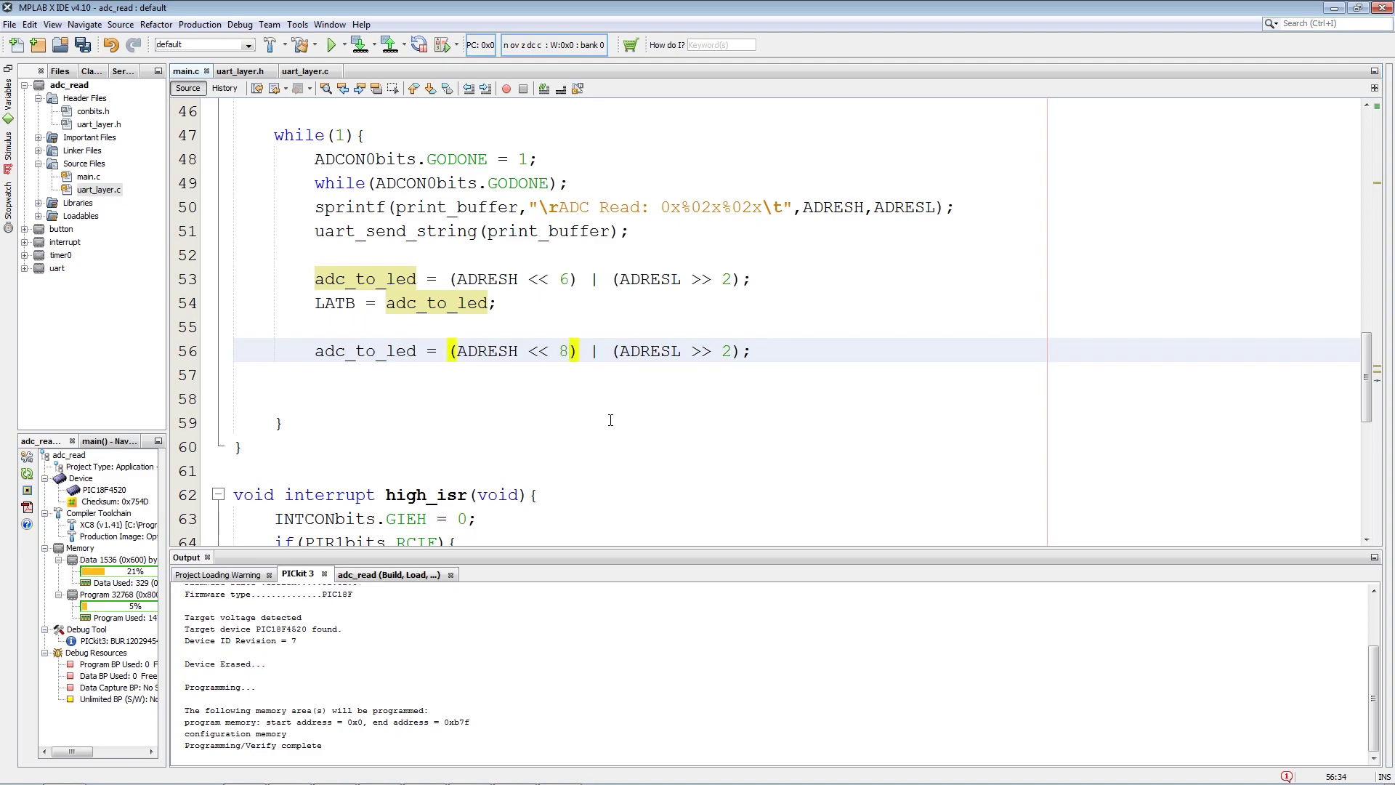
left_click_drag(739, 351, 680, 352)
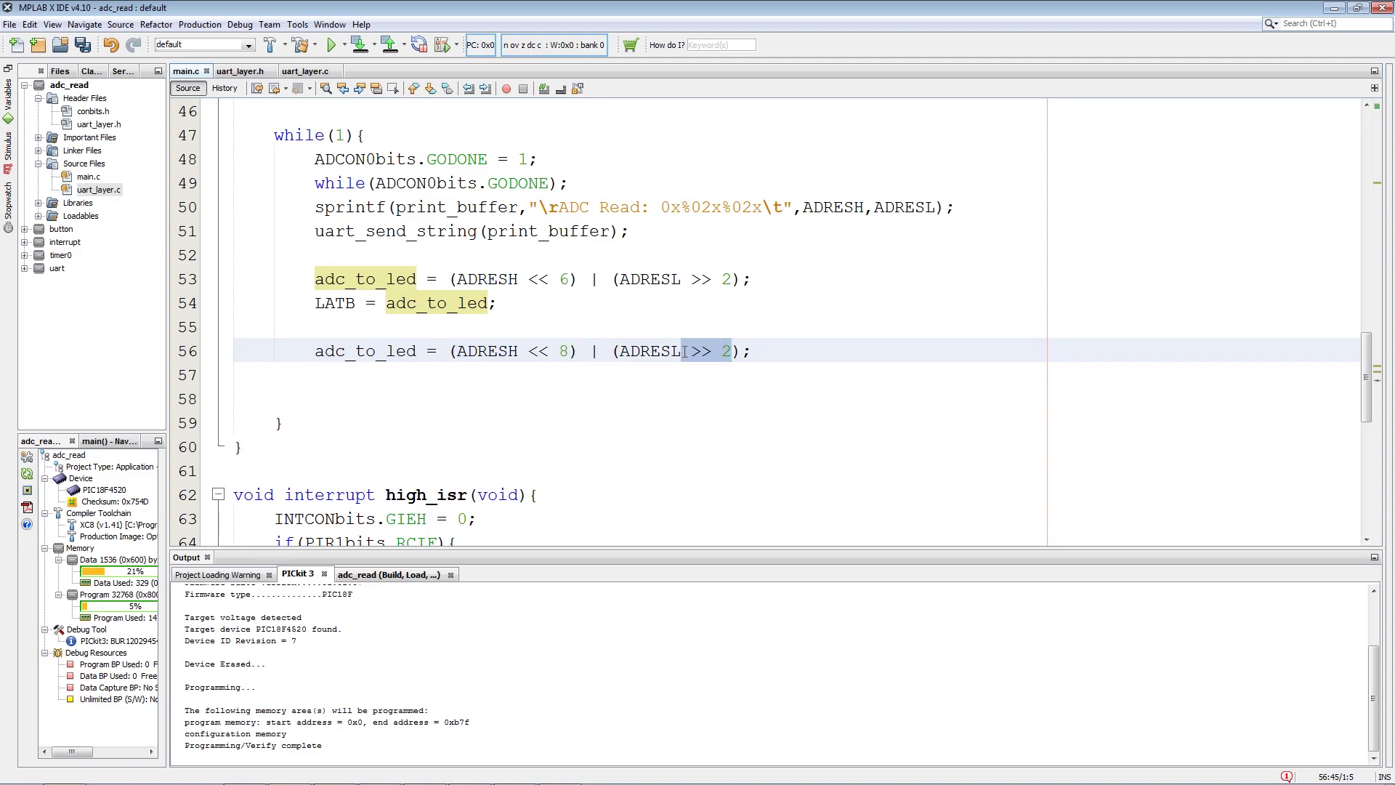
key("BackSpace")
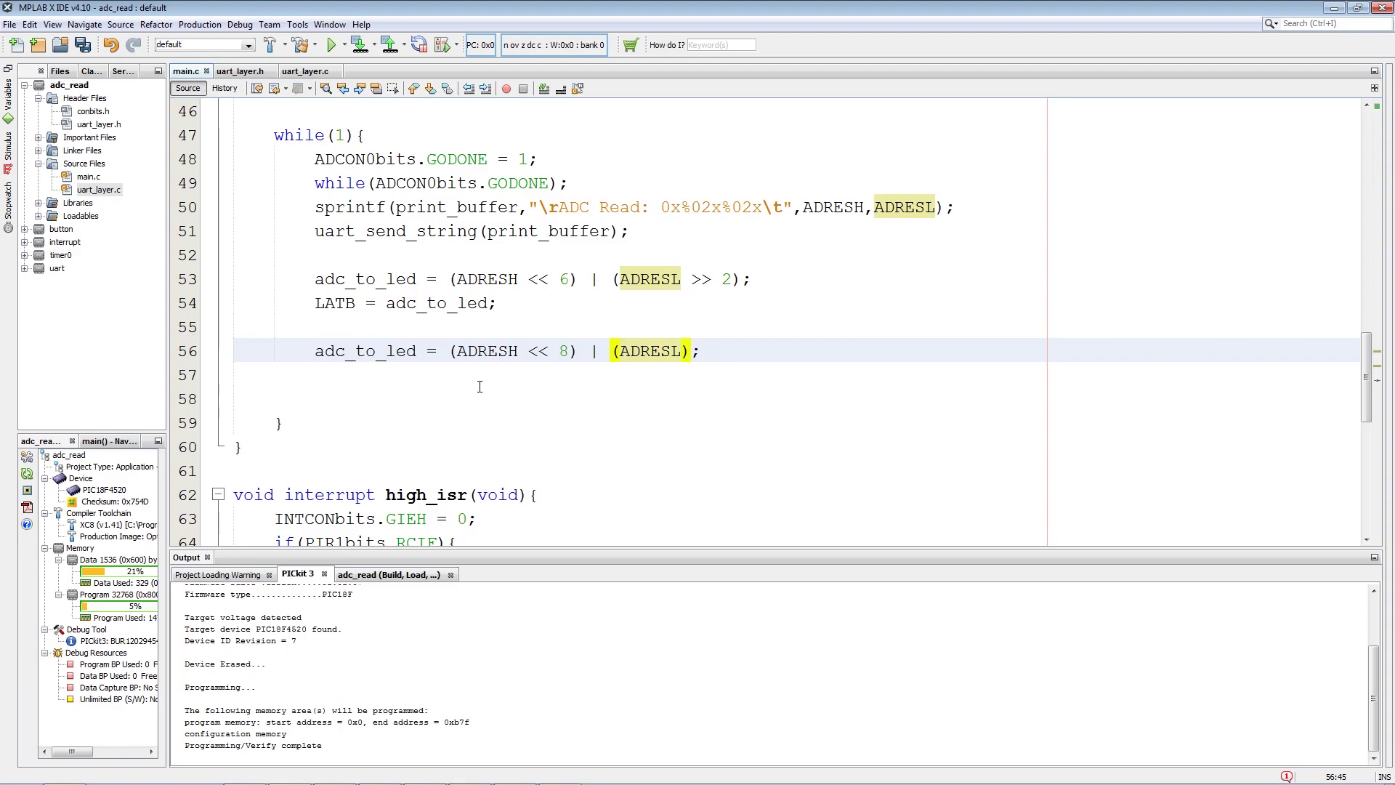
Step: Declare 'float adc_volt = 0.0;' below the adc_to_led global declaration
left_click(533, 364)
scroll(533, 365, "up", 6)
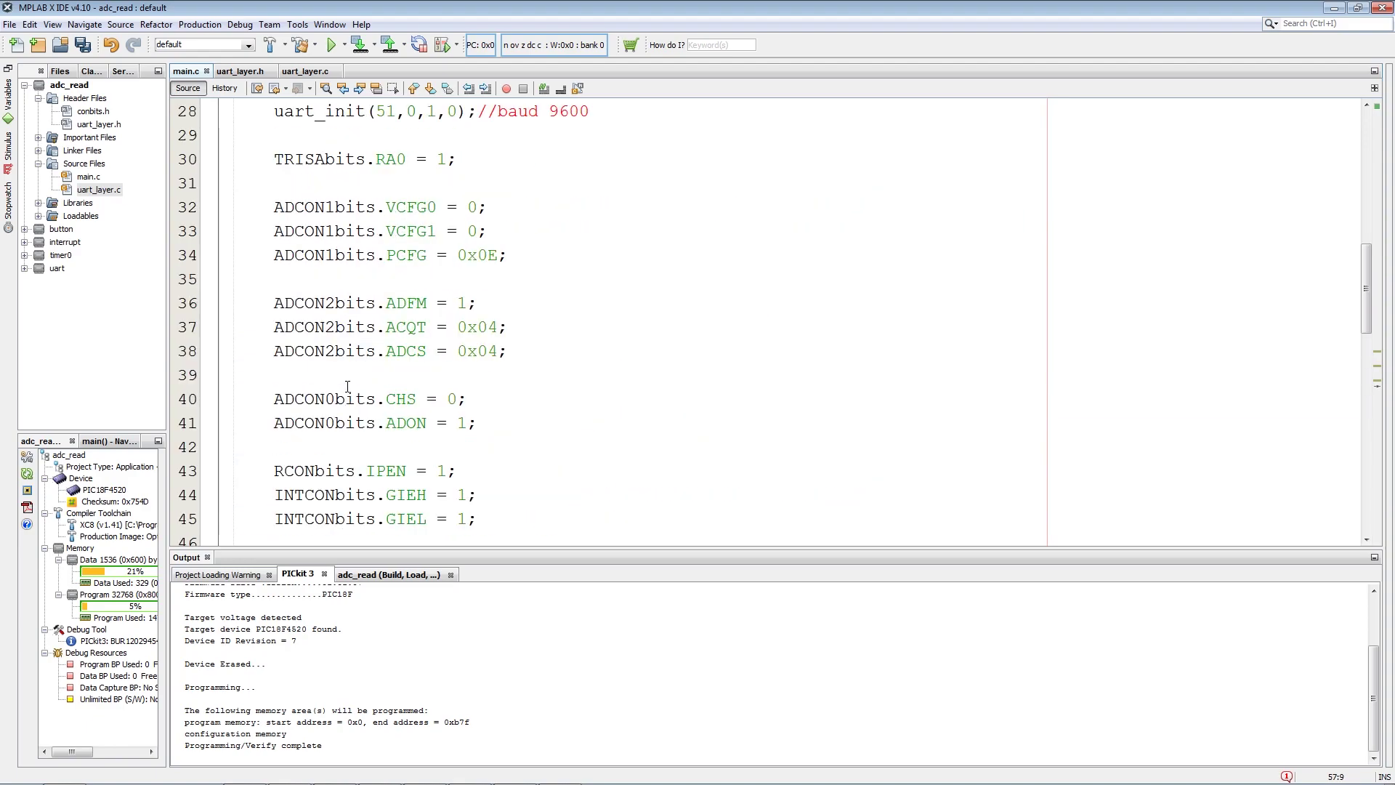
scroll(436, 371, "up", 9)
scroll(350, 395, "down", 3)
scroll(354, 372, "up", 1)
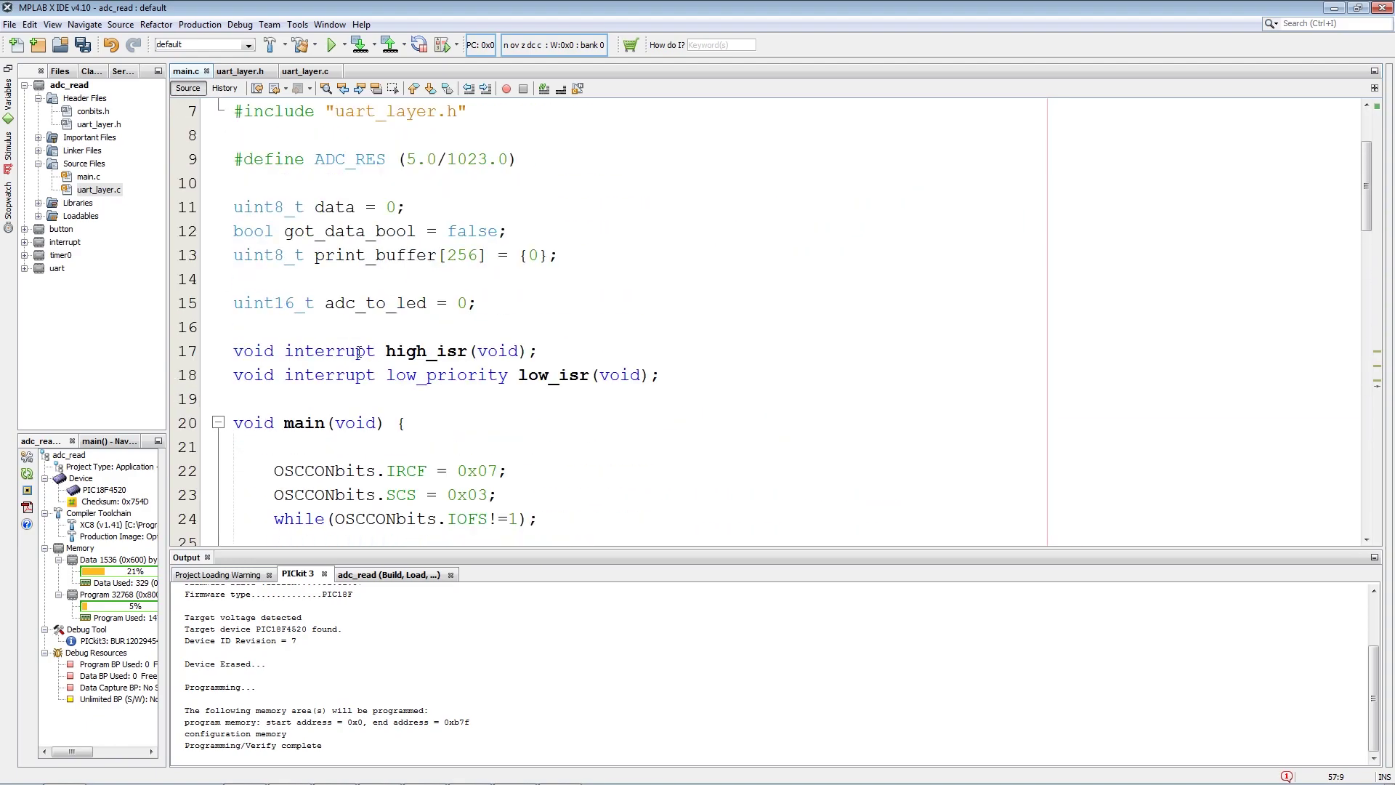
left_click(502, 306)
key("Return")
key("Return")
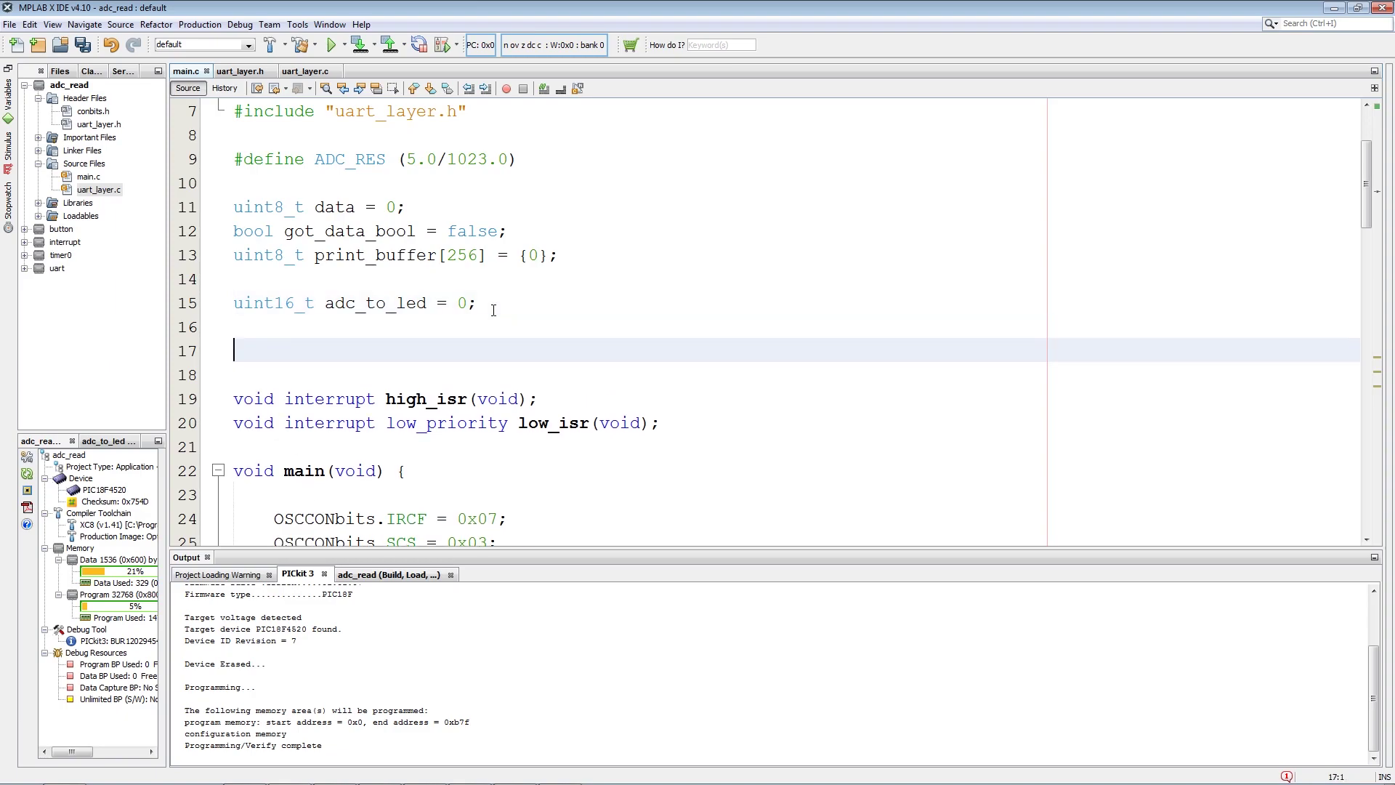
type("float ")
type("adc")
type("_vol")
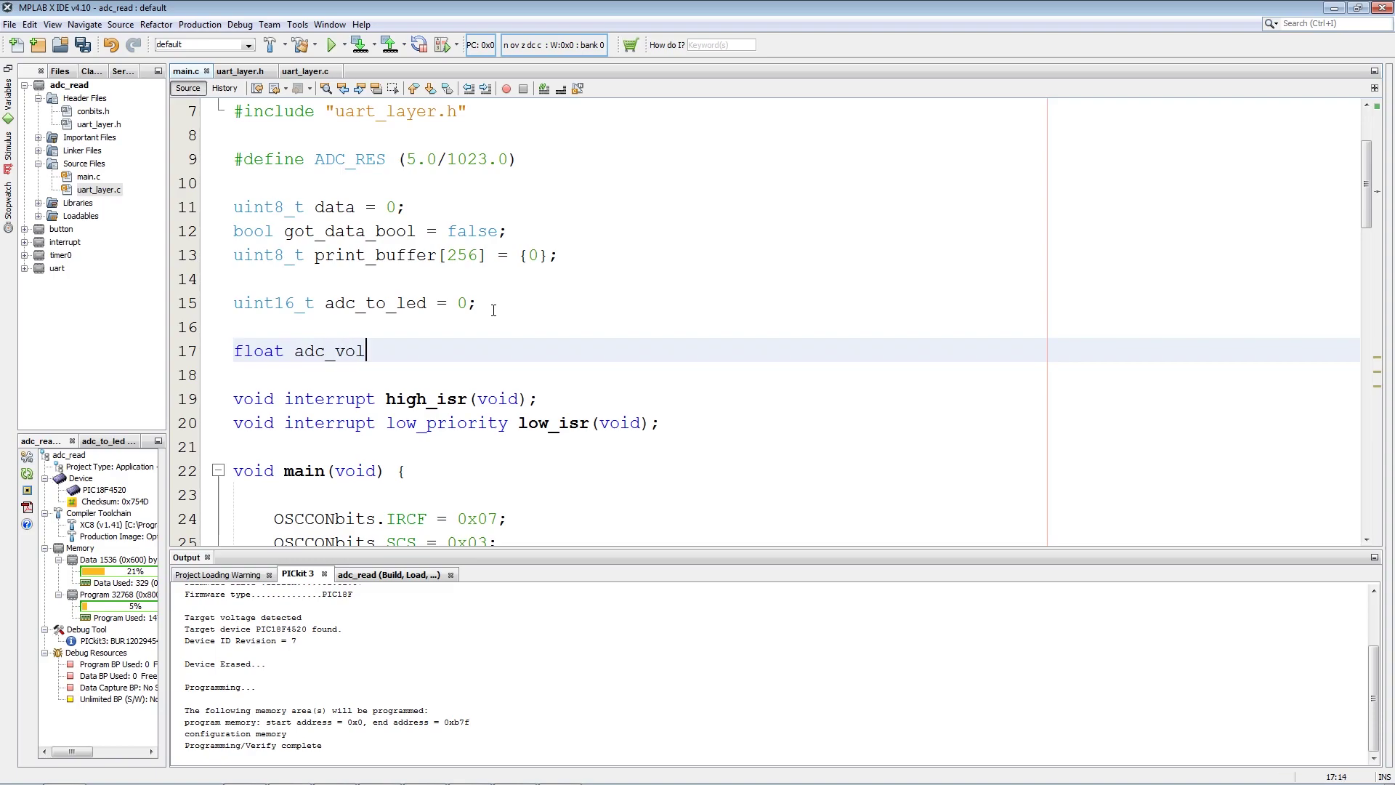
type("t = 0.0;")
scroll(399, 377, "down", 15)
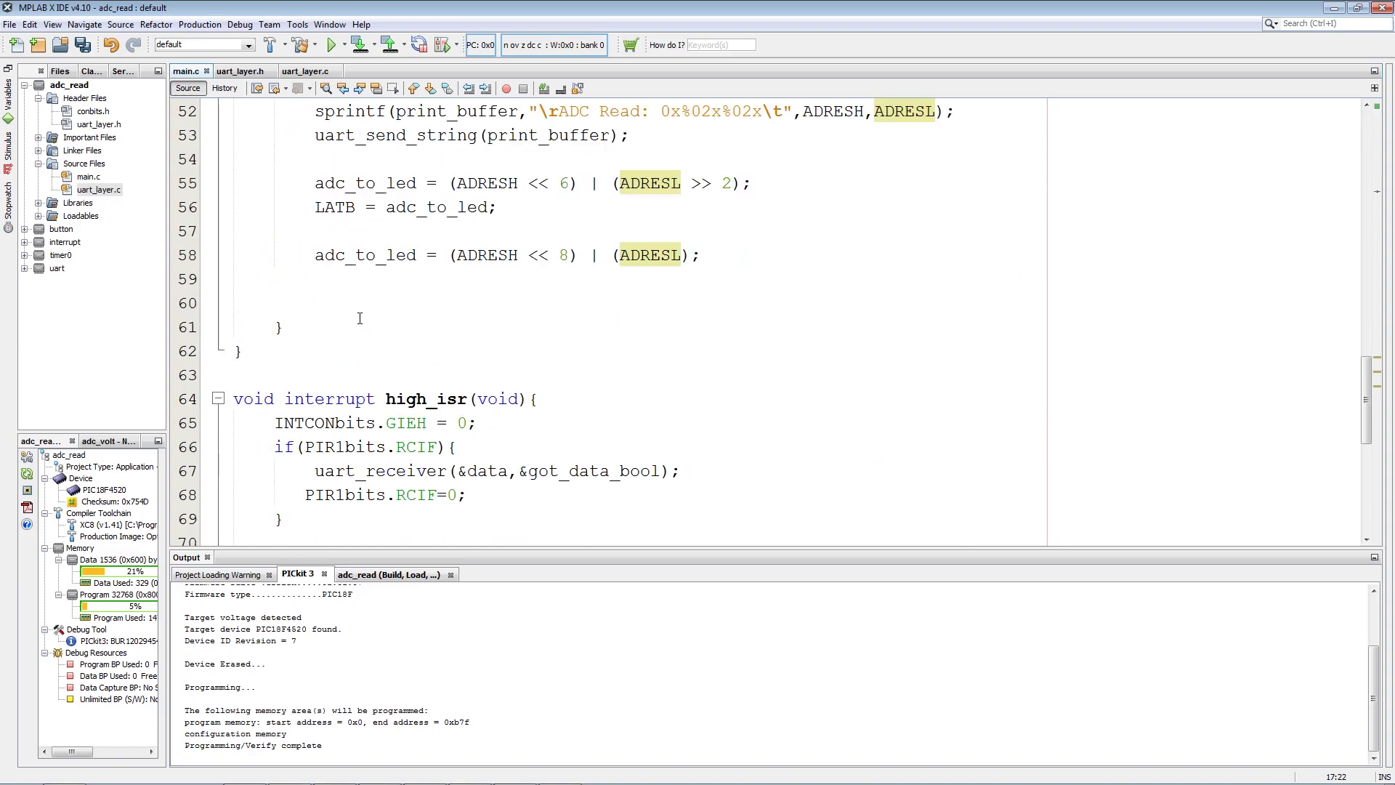
Step: On line 60 of the loop, write 'adc_volt = adc_to_led * ADC_RES;'
left_click(726, 258)
key("Return")
key("Return")
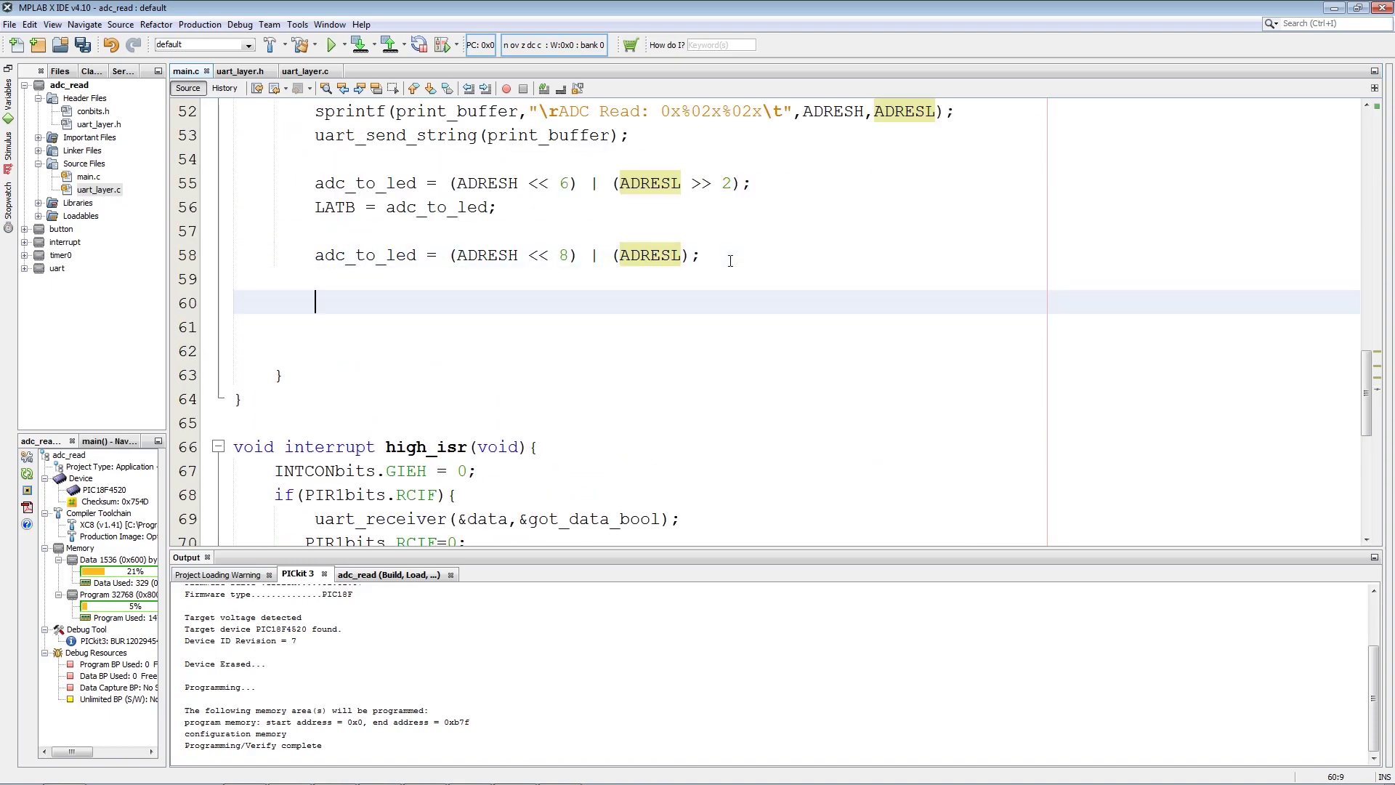
type("adc")
type("_")
key("Down")
key("Return")
type("=")
double_click(365, 255)
key("ctrl+c")
left_click(530, 303)
key("ctrl+v")
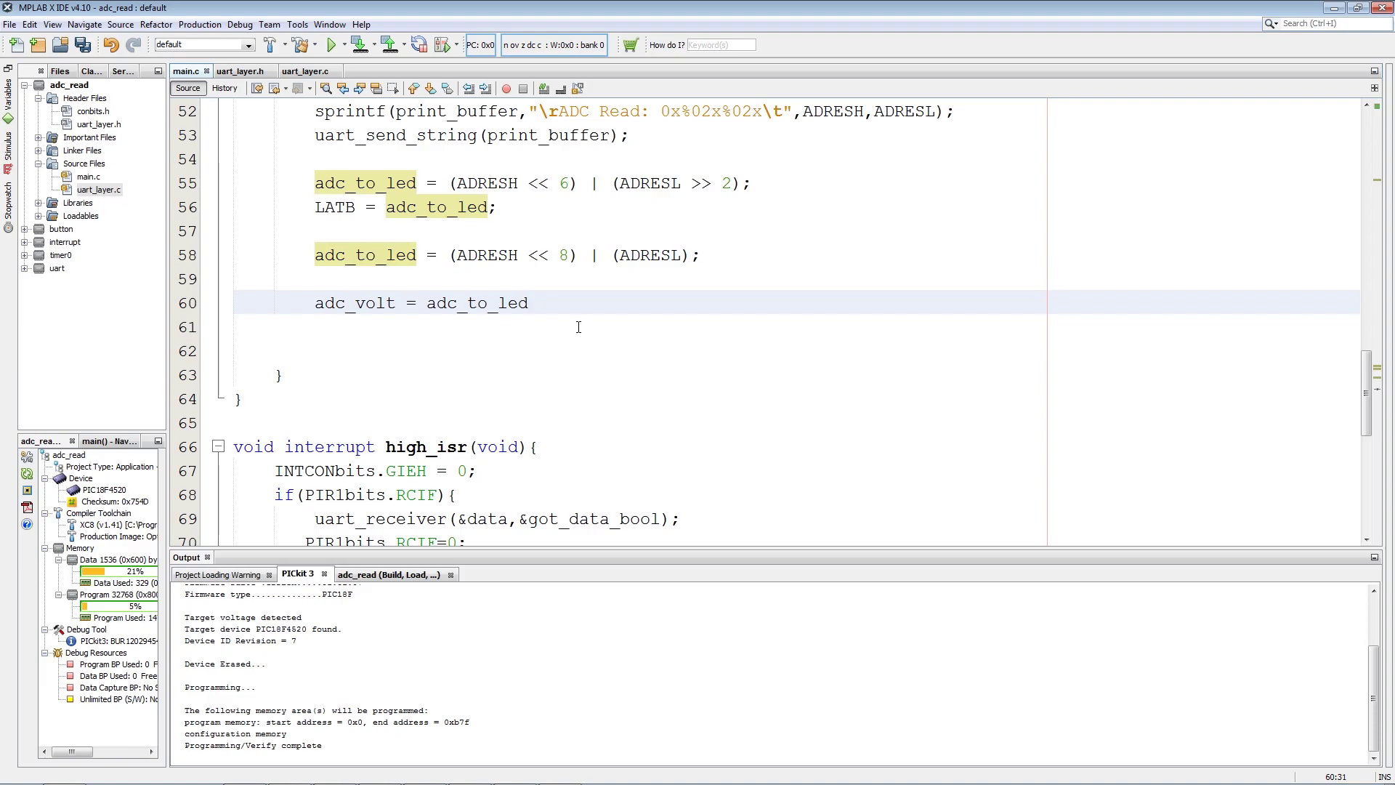
type("* ")
type("ADC")
type("_RED")
key("BackSpace")
type("S;")
key("Return")
scroll(578, 326, "up", 1)
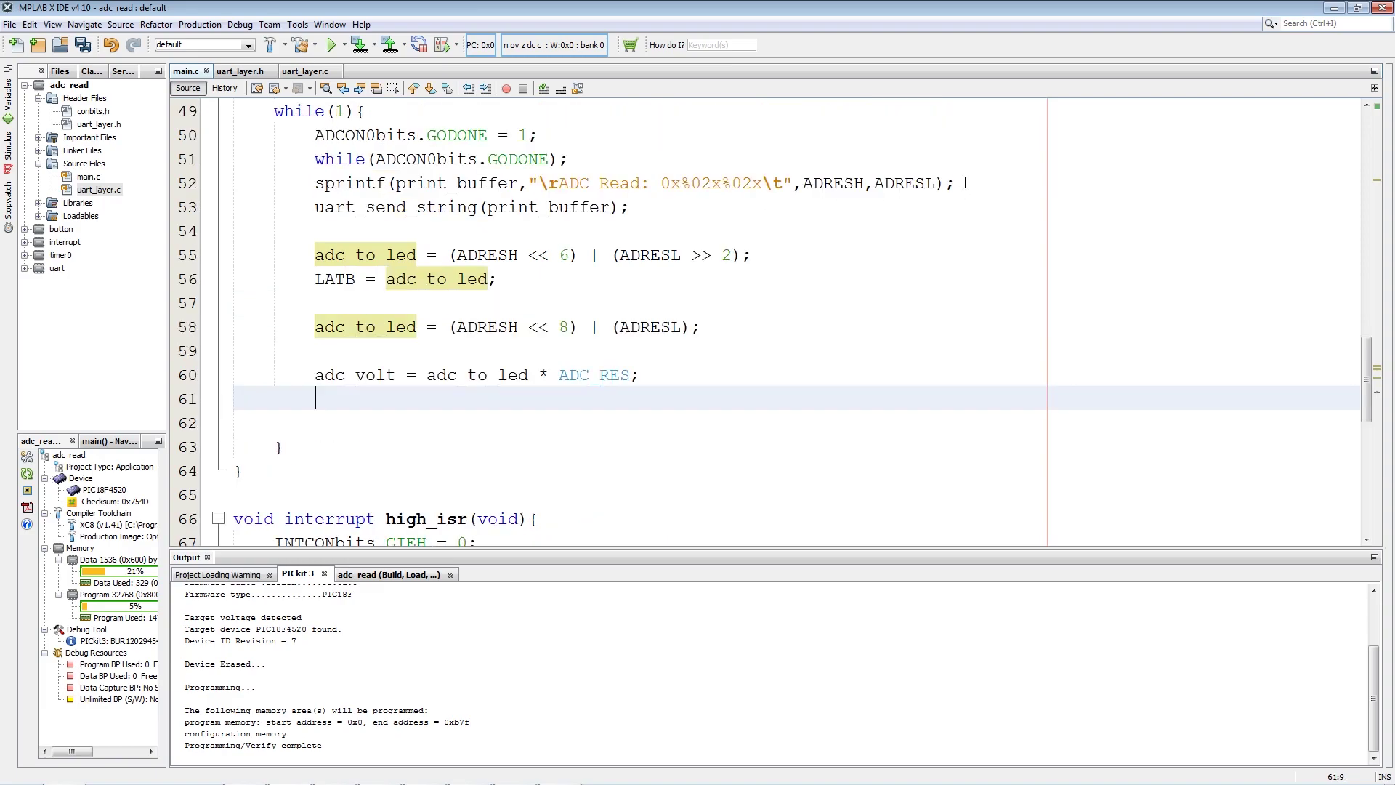
Step: Duplicate the sprintf line as line 61, formatting adc_volt with "ADC Volt: %.2f\t"
left_click_drag(964, 183, 316, 184)
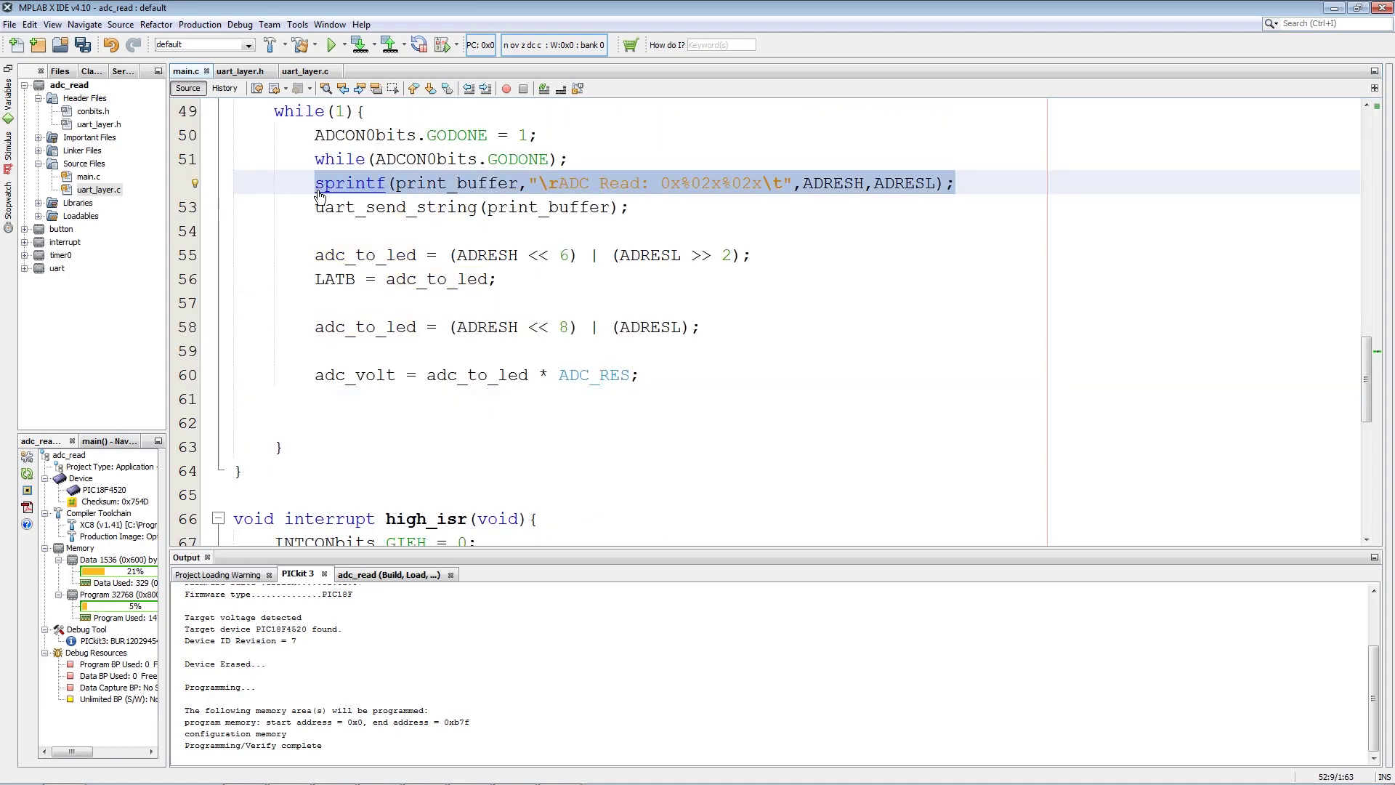
key("ctrl+c")
left_click(327, 400)
key("ctrl+v")
left_click_drag(641, 398, 599, 399)
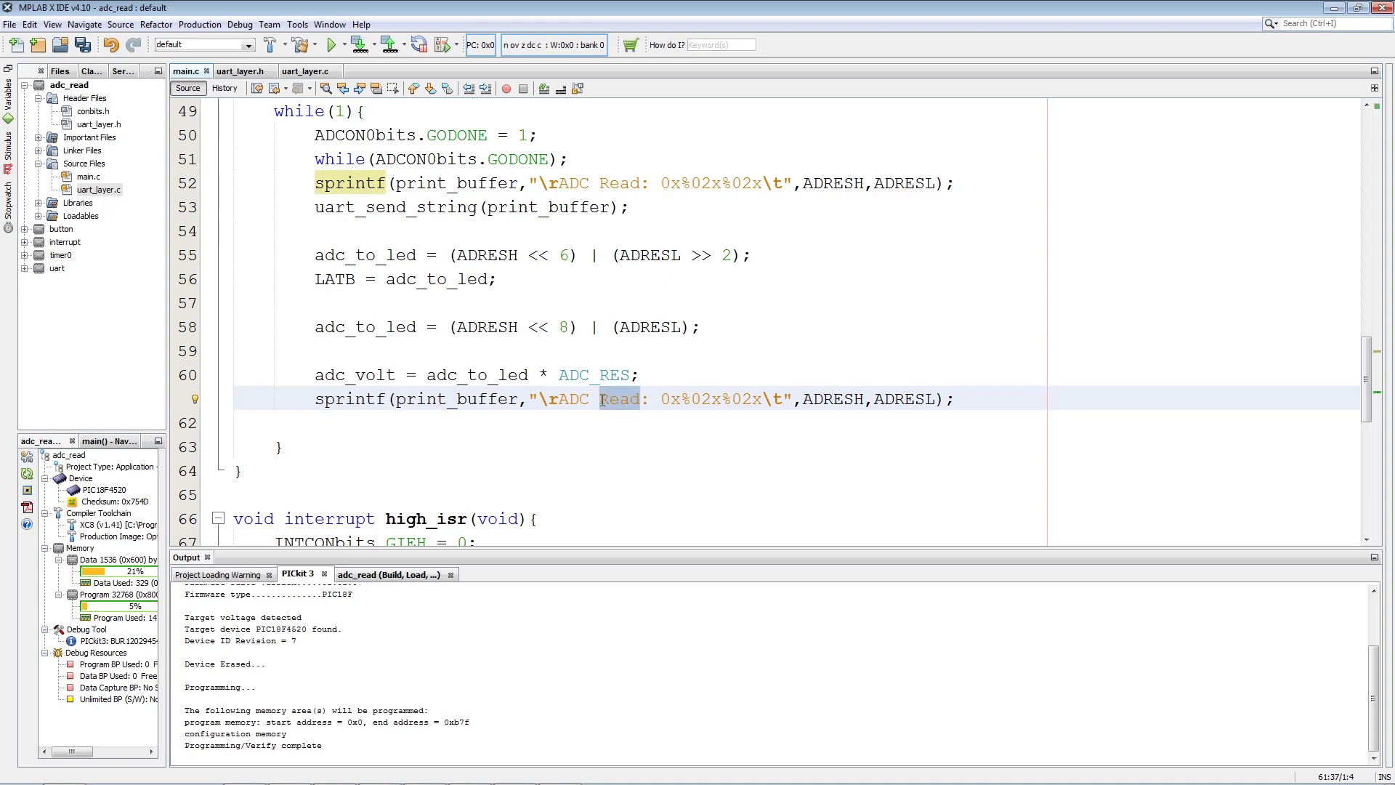
type("Volt")
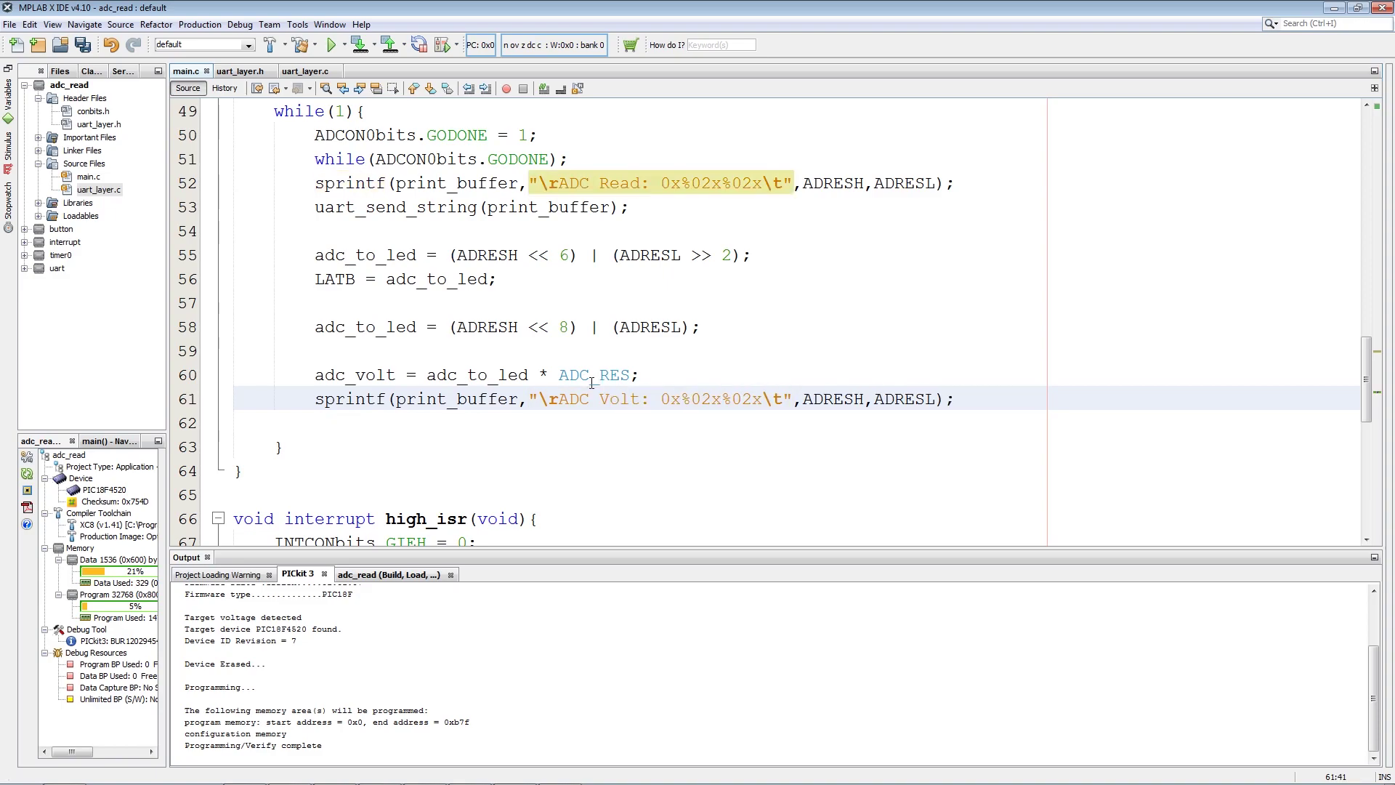
left_click_drag(762, 399, 659, 400)
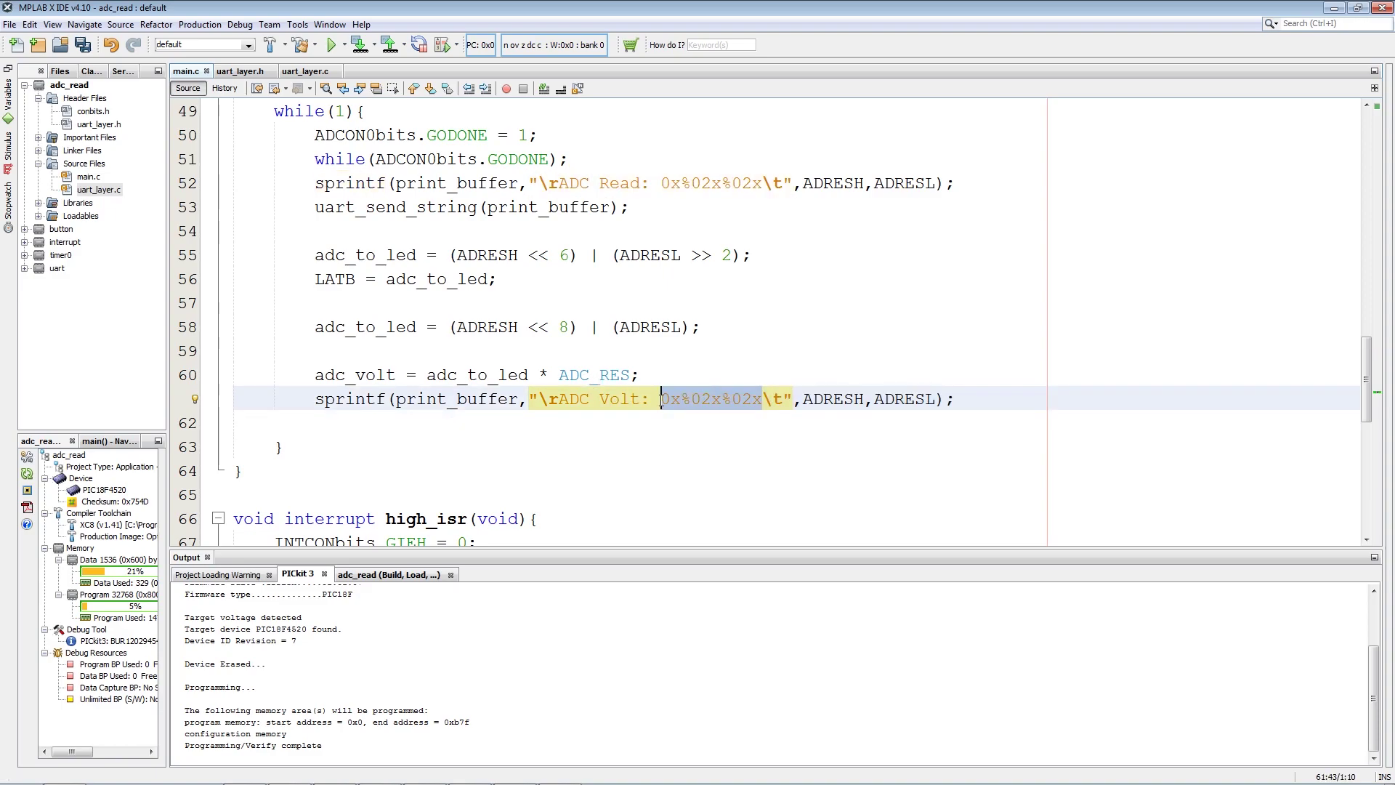
key("BackSpace")
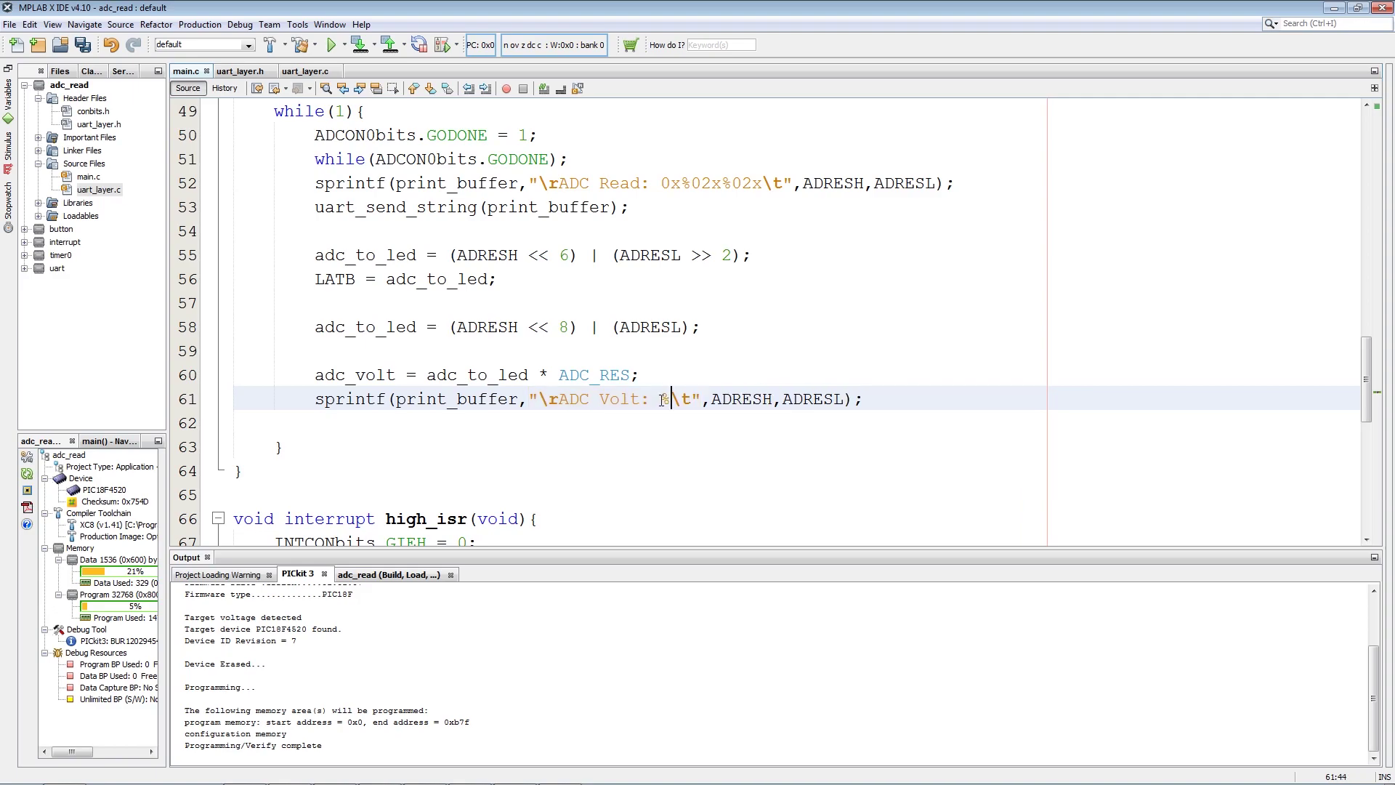
type("%.2")
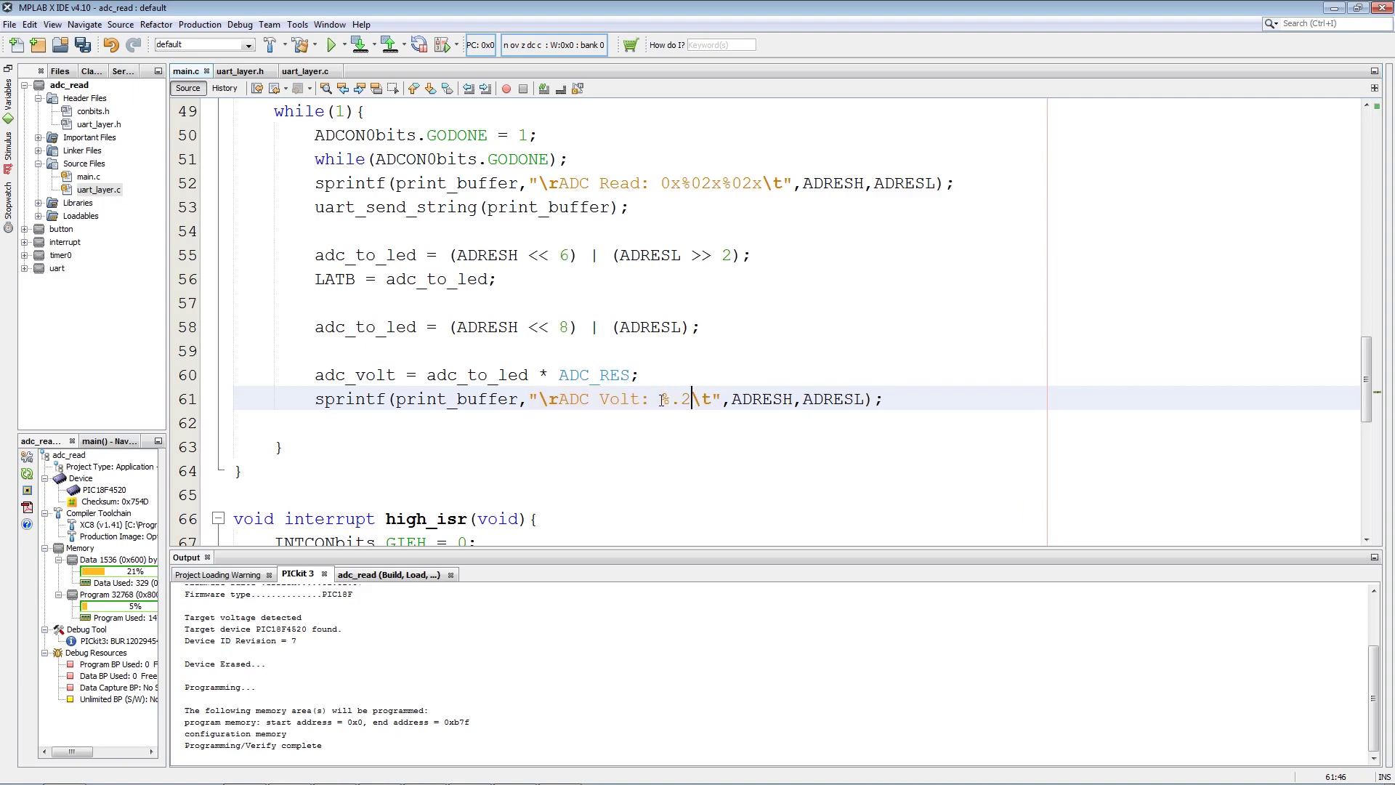
type("f")
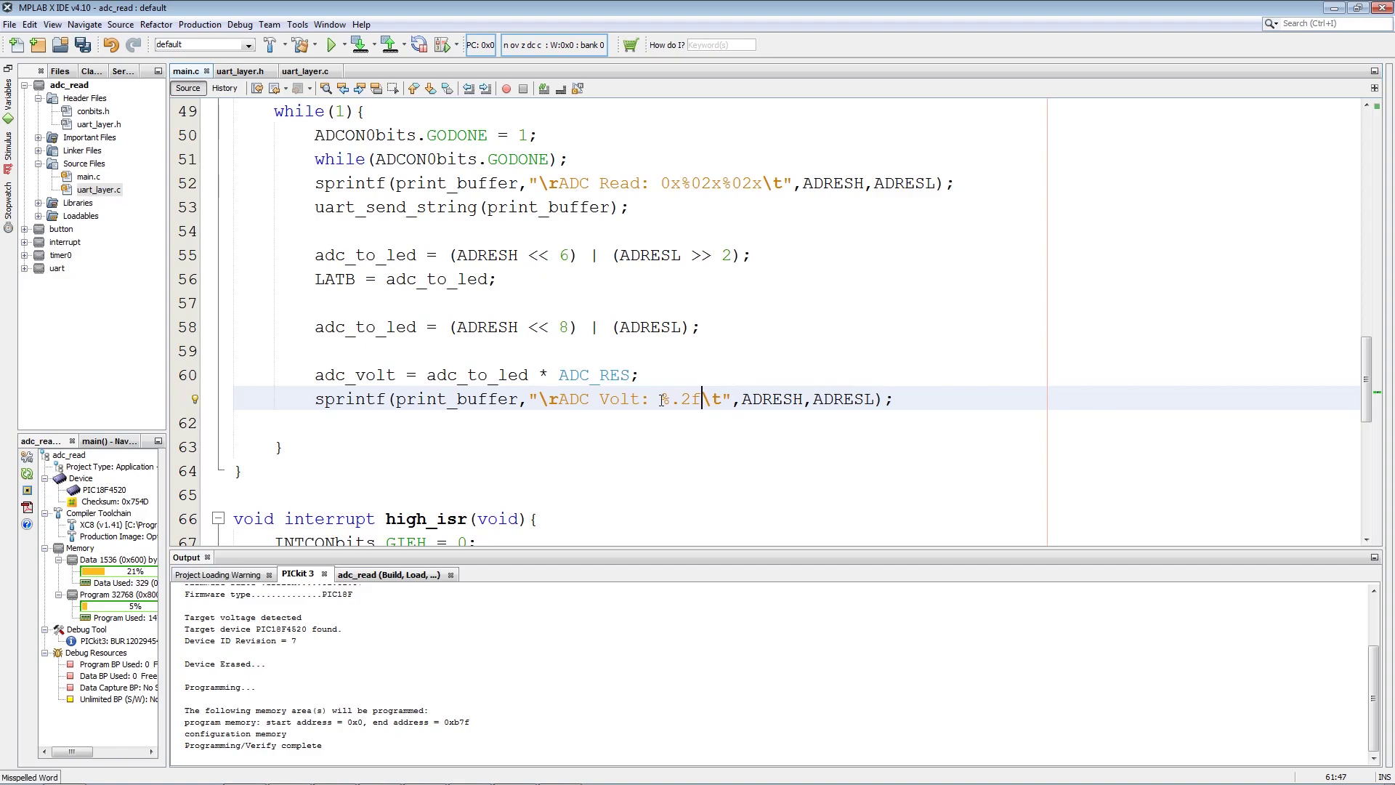
left_click_drag(559, 400, 539, 400)
key("BackSpace")
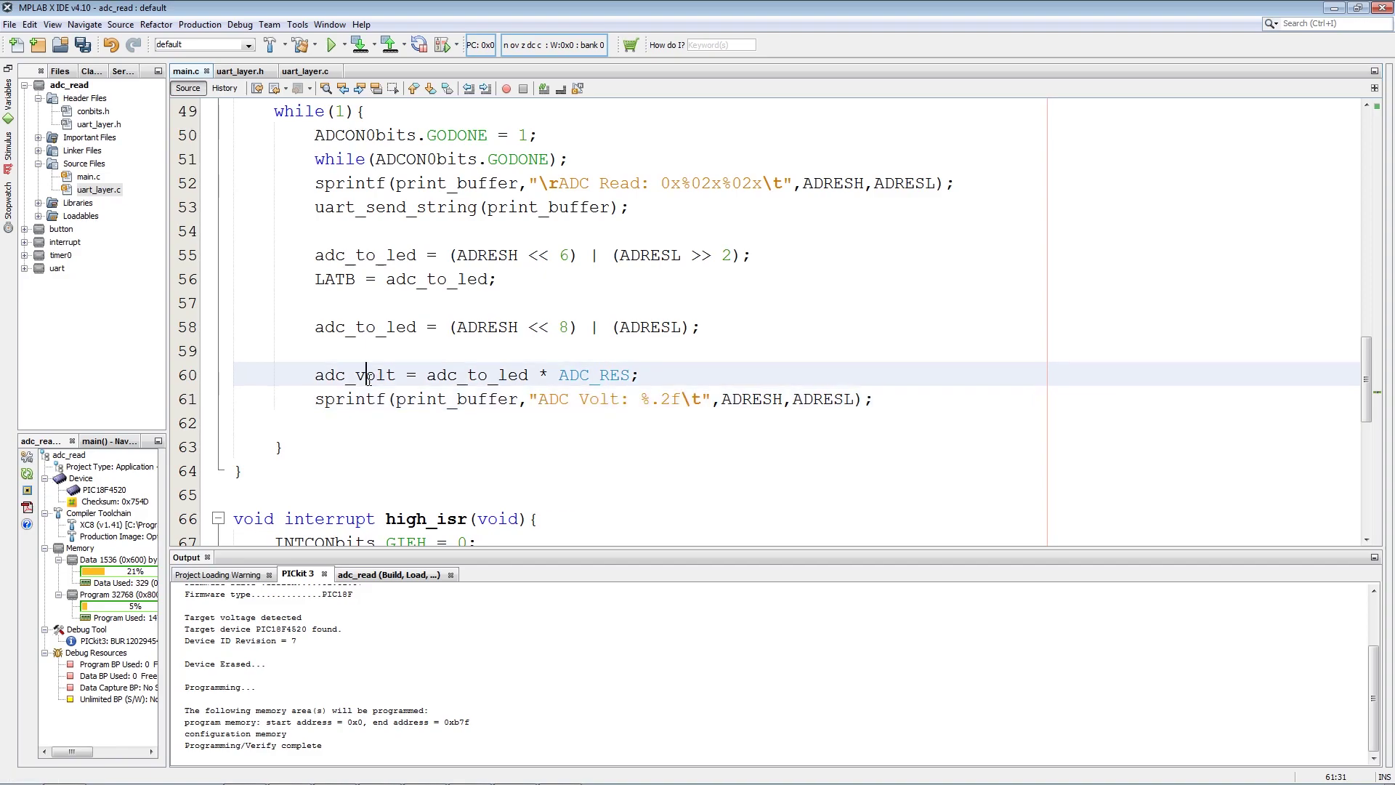
double_click(367, 375)
left_click_drag(855, 400, 720, 400)
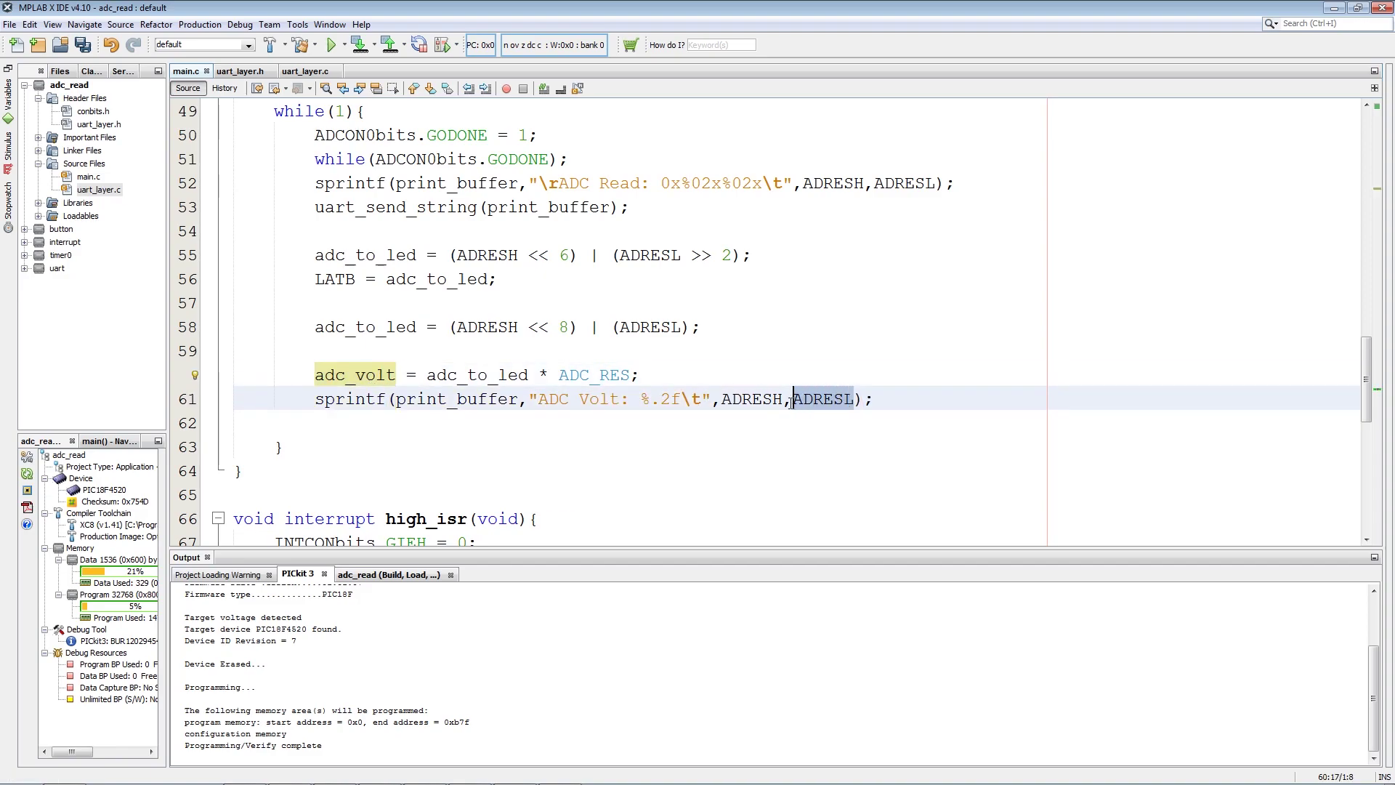
key("ctrl+v")
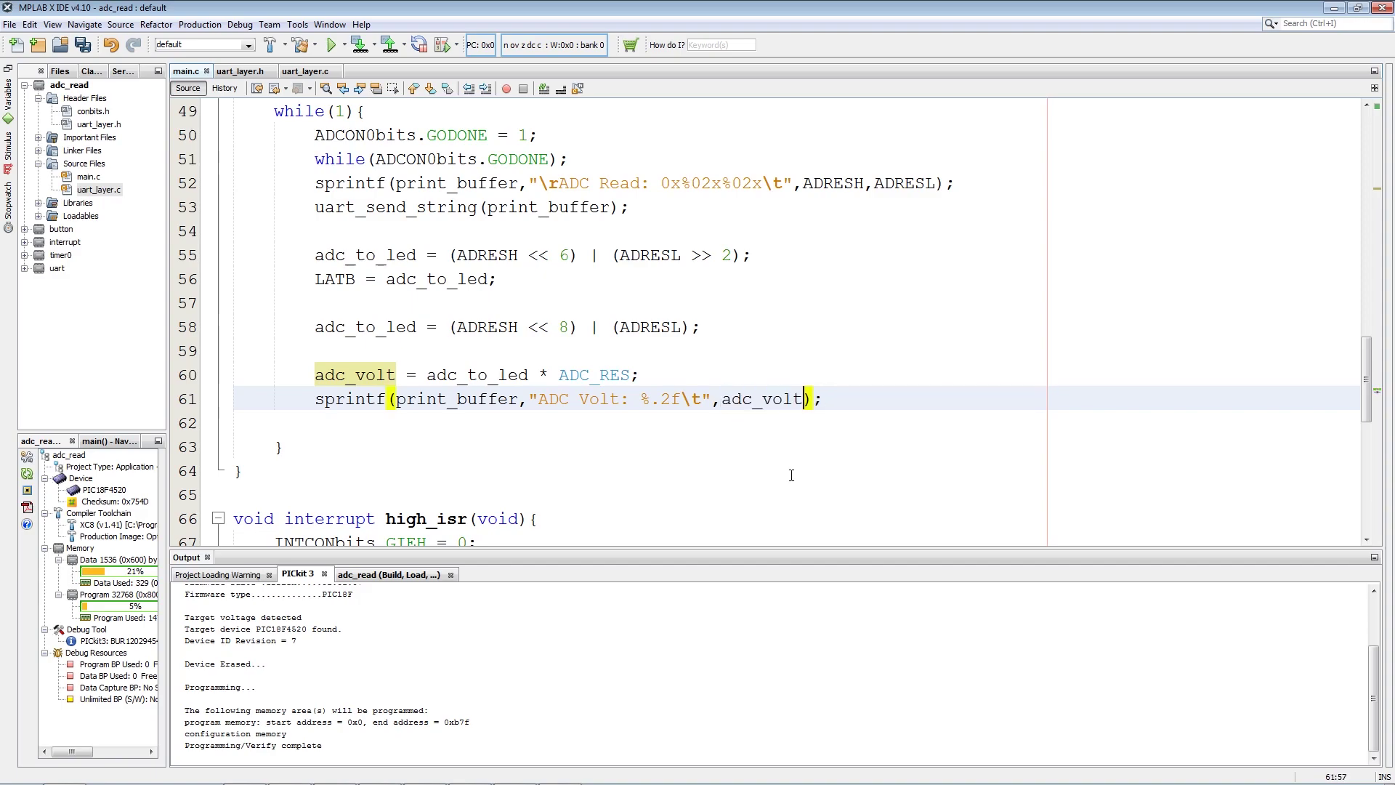
Step: Add 'uart_send_string(print_buffer);' after the new sprintf and build the project successfully
left_click_drag(629, 208, 337, 208)
right_click(336, 205)
left_click(373, 514)
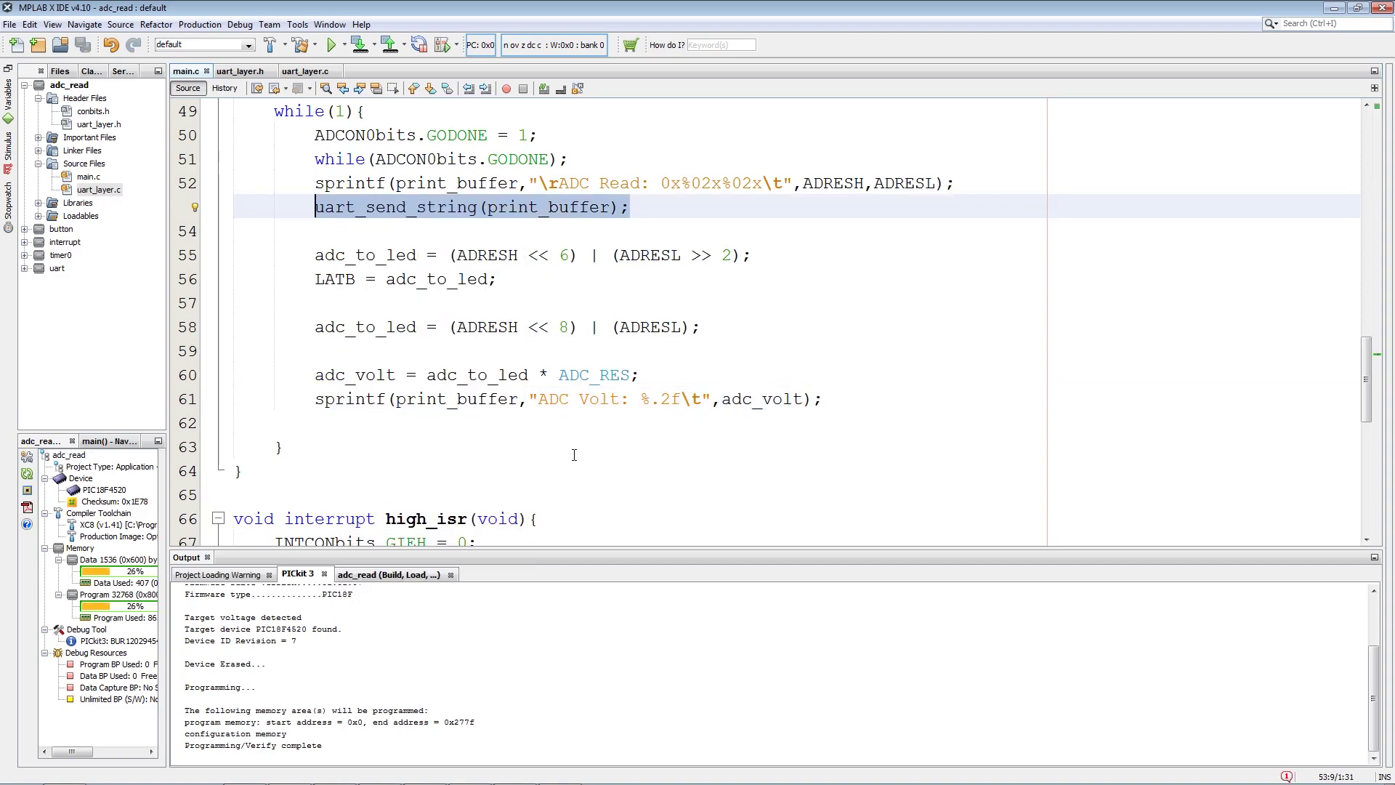
left_click(820, 399)
key("Return")
type("uart_send_string(print_buffer);")
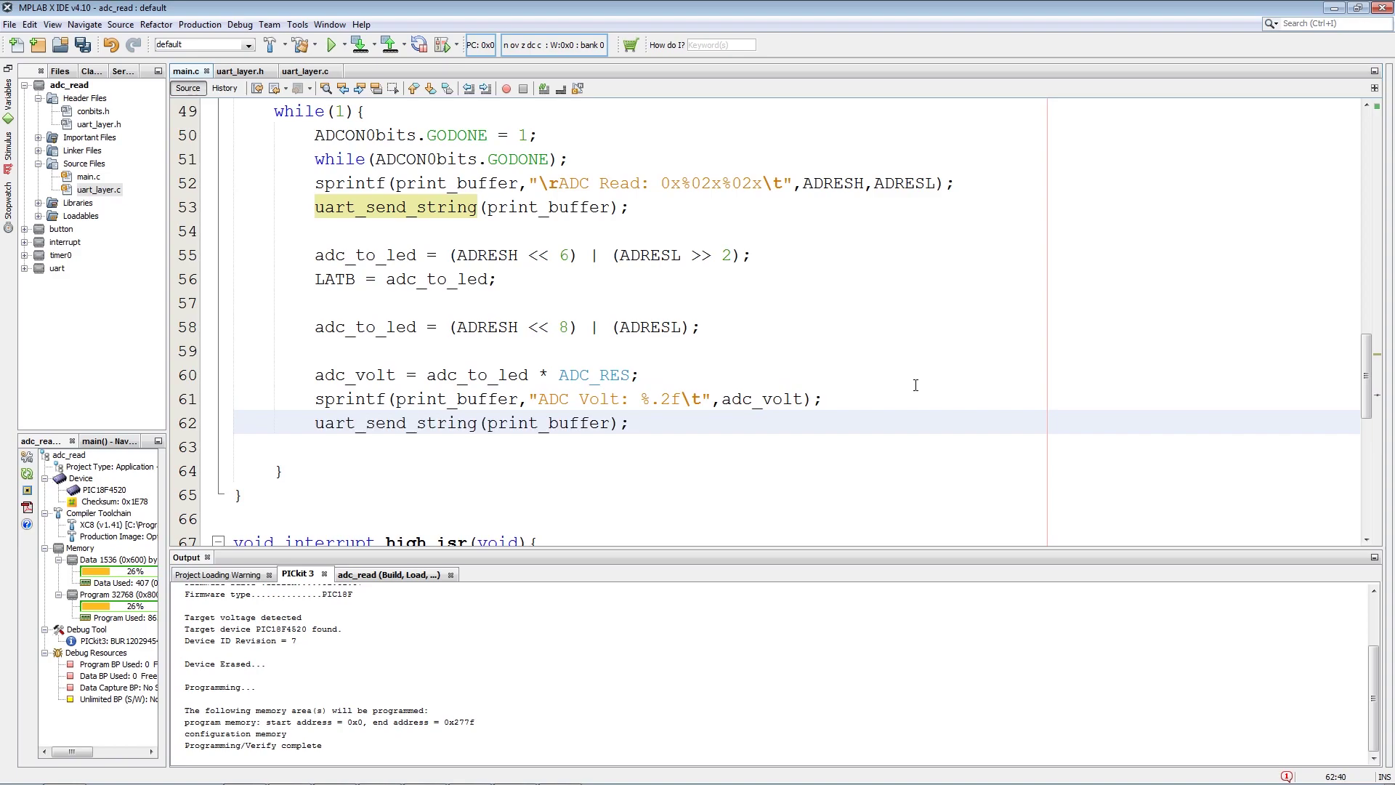
left_click(359, 45)
left_click(381, 770)
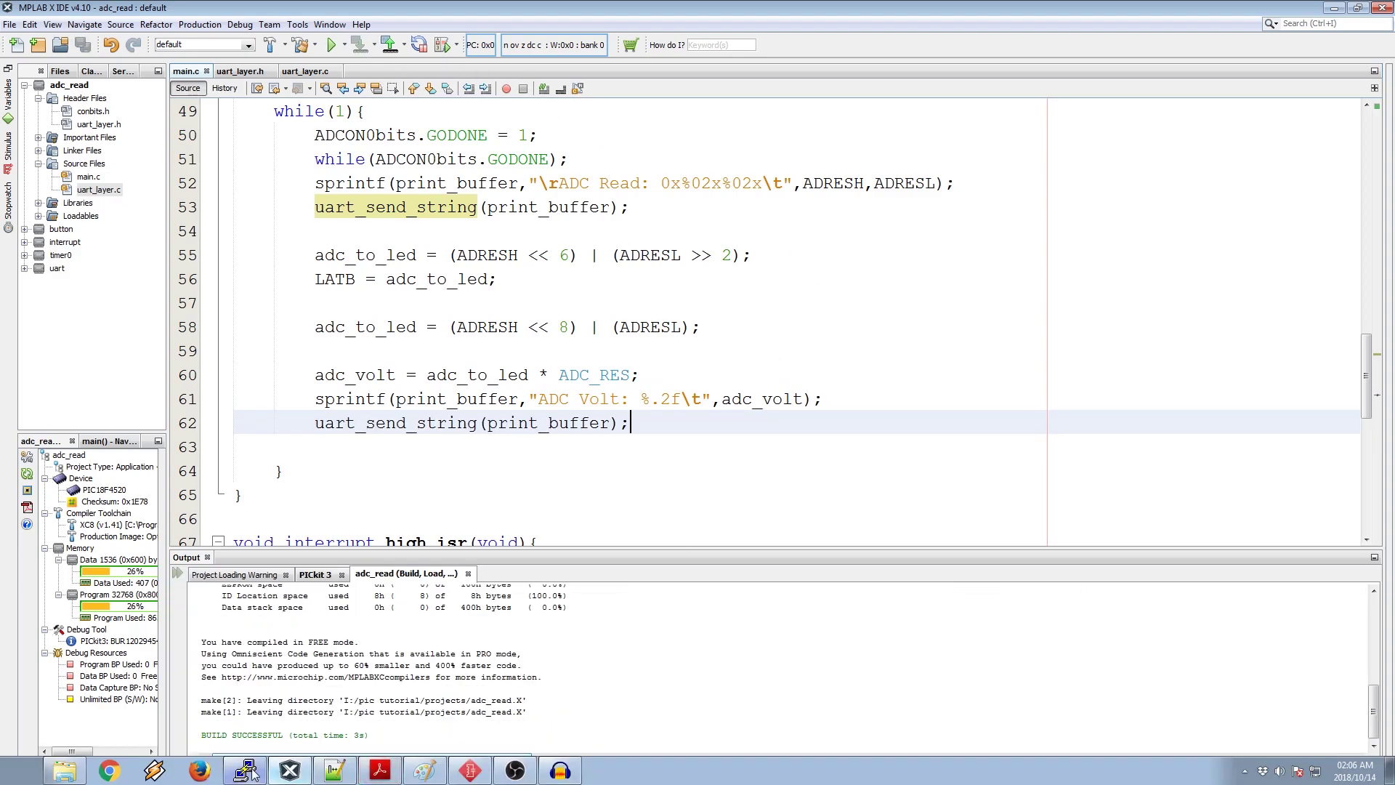